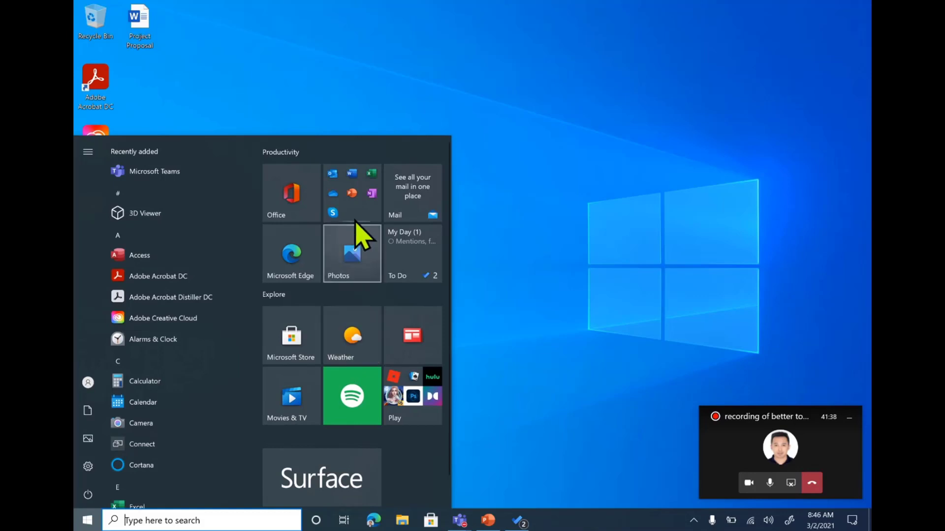
Step: Open Outlook from the Office apps group among the pinned apps and maximize its window
click(352, 193)
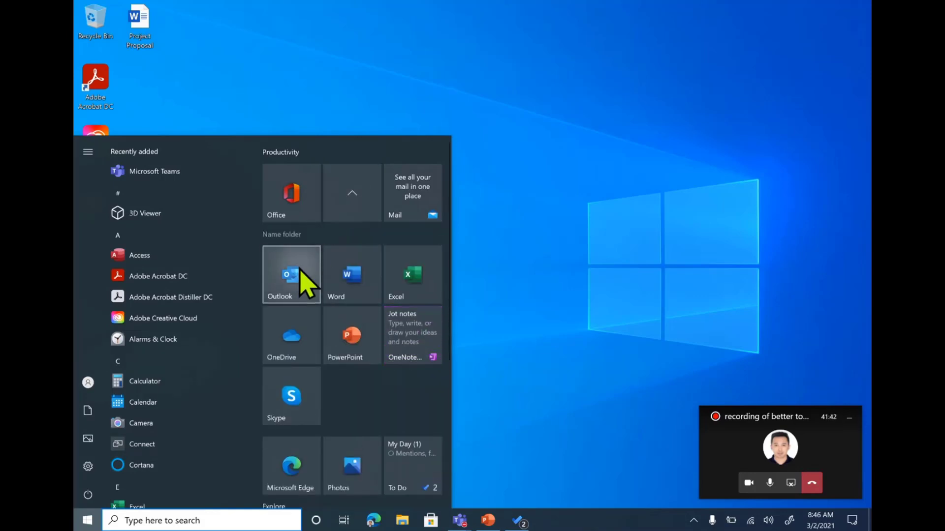
click(306, 284)
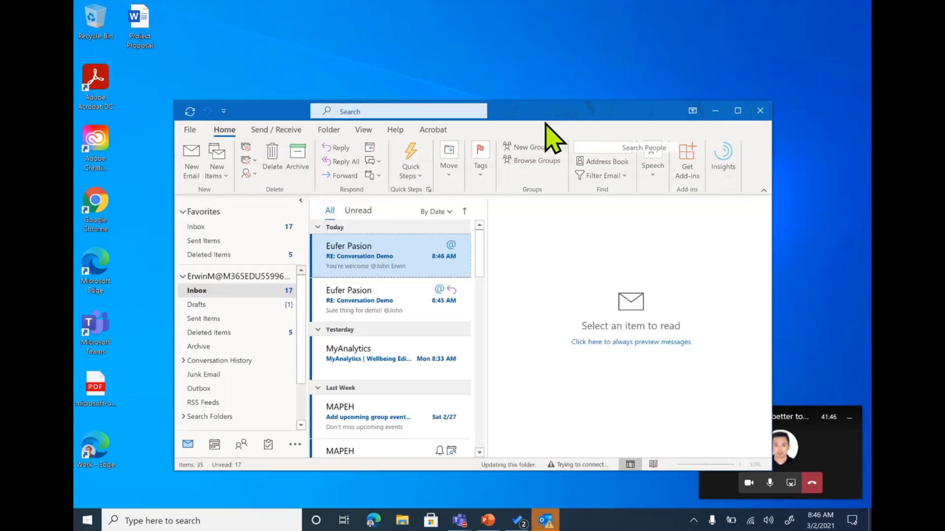
click(738, 111)
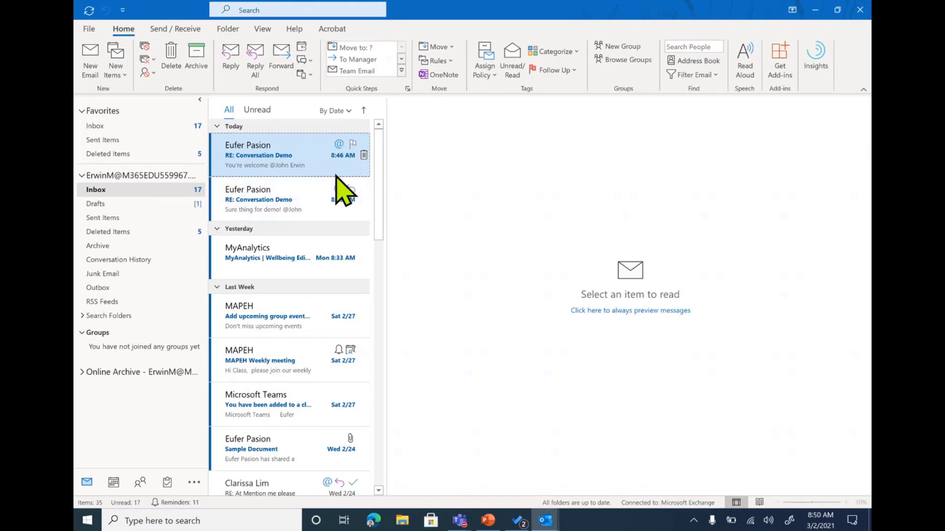
scroll(309, 328, down, 10)
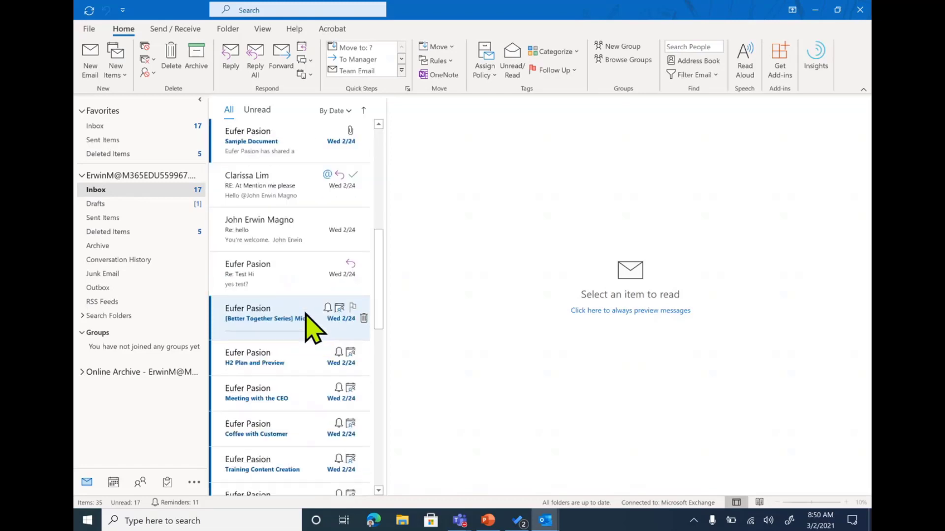
scroll(309, 328, up, 5)
scroll(309, 327, up, 5)
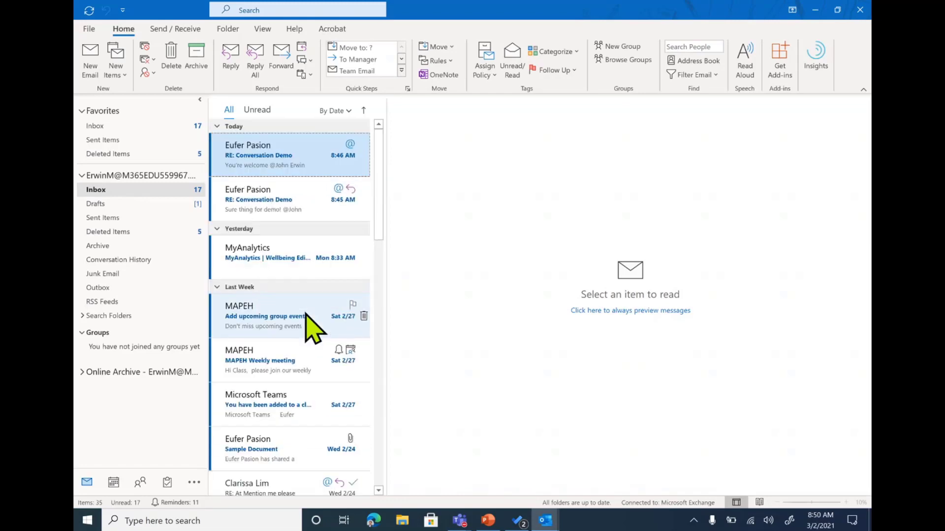
click(346, 111)
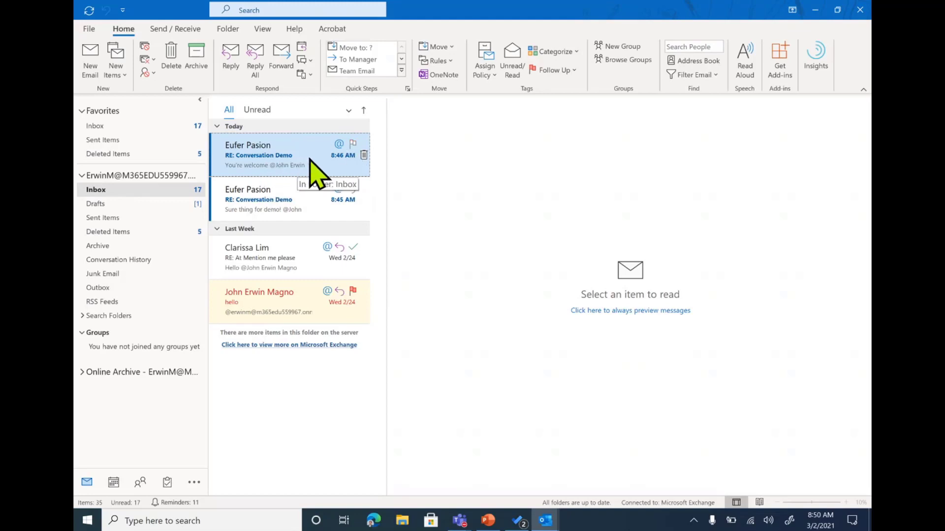
Step: Flag the 8:46 AM Conversation Demo message for follow-up today and the 8:45 AM one for This Week
click(353, 144)
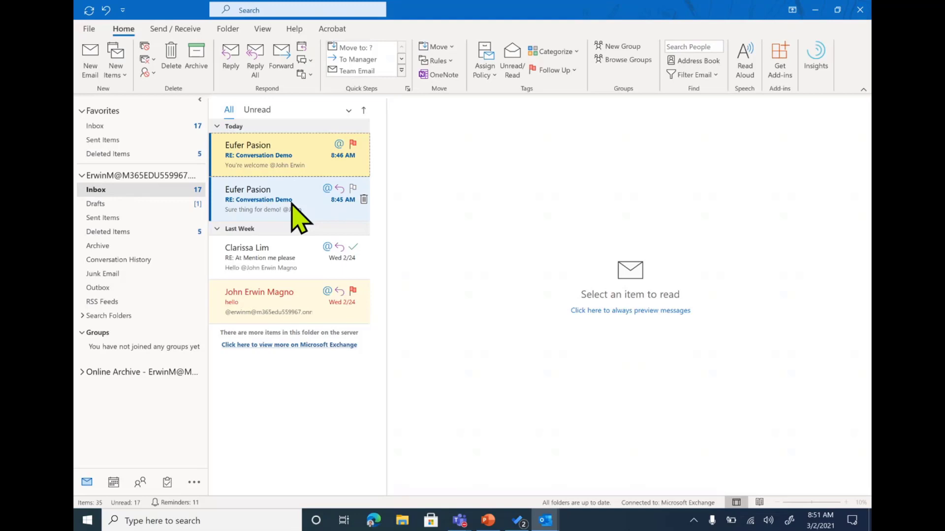
right_click(353, 188)
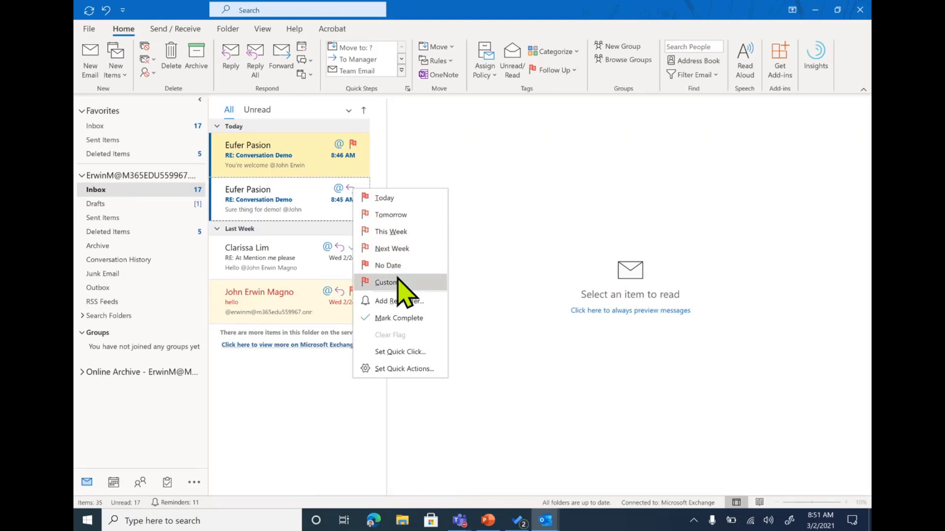
click(421, 232)
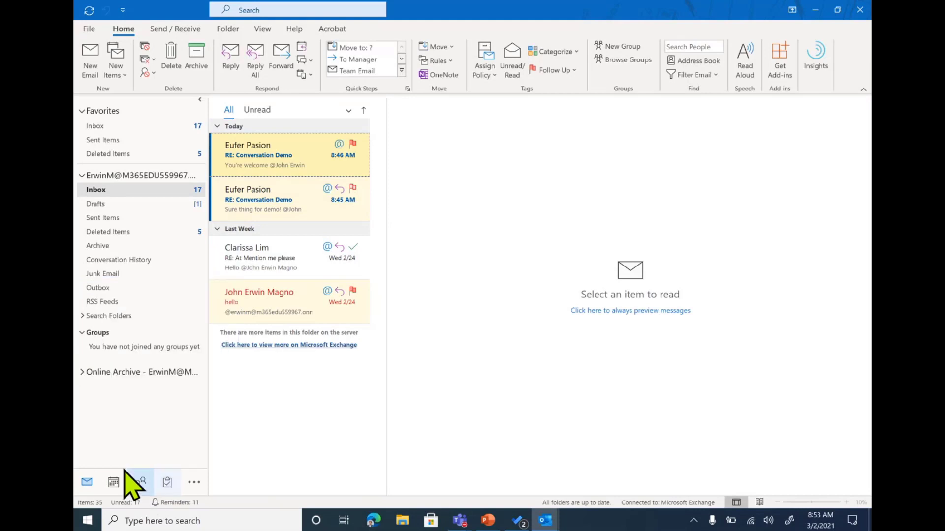
Step: View the flagged emails in the To-Do List and switch to the calendar
mouse_move(118, 479)
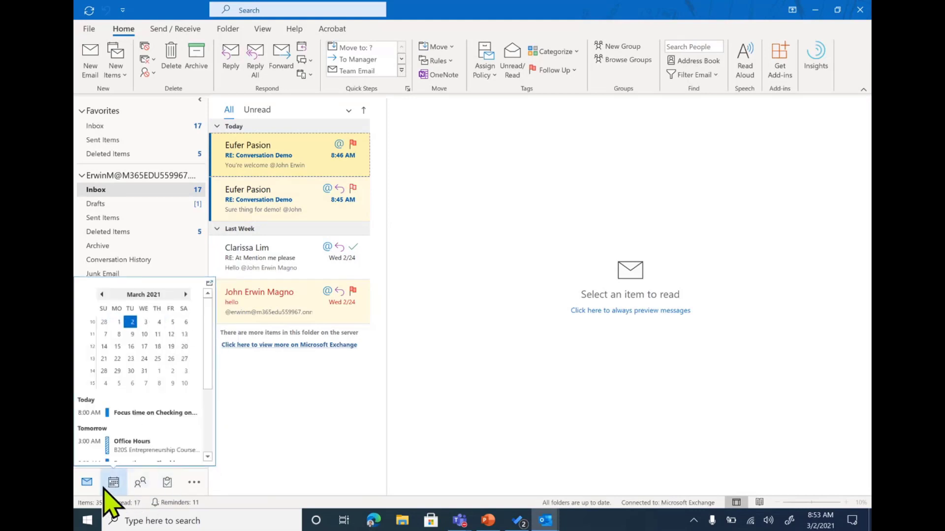
click(167, 483)
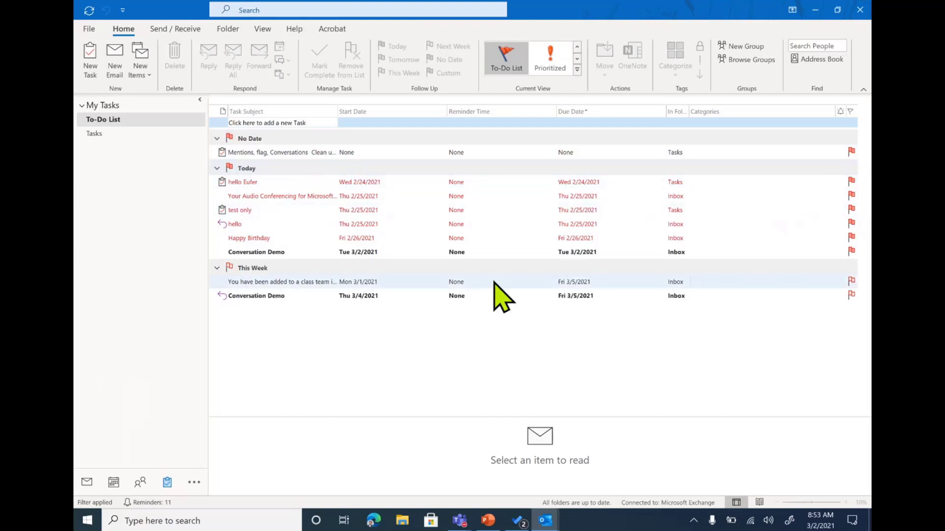
mouse_move(121, 480)
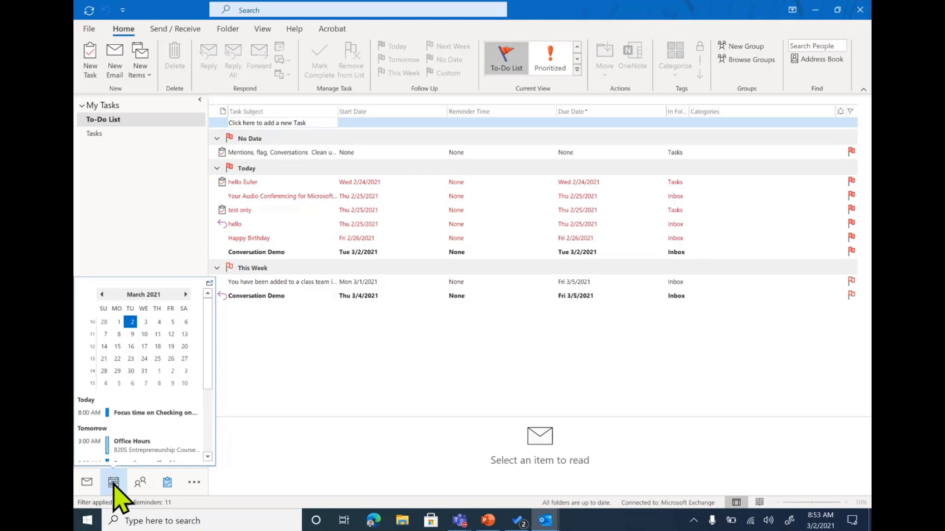
click(113, 483)
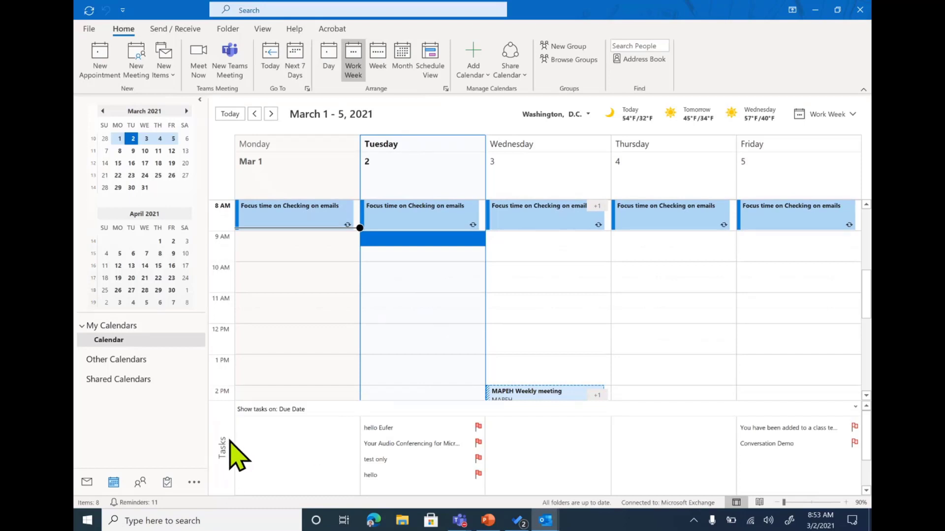
Step: Turn the calendar's Daily Task List off and set it back to Normal
click(263, 29)
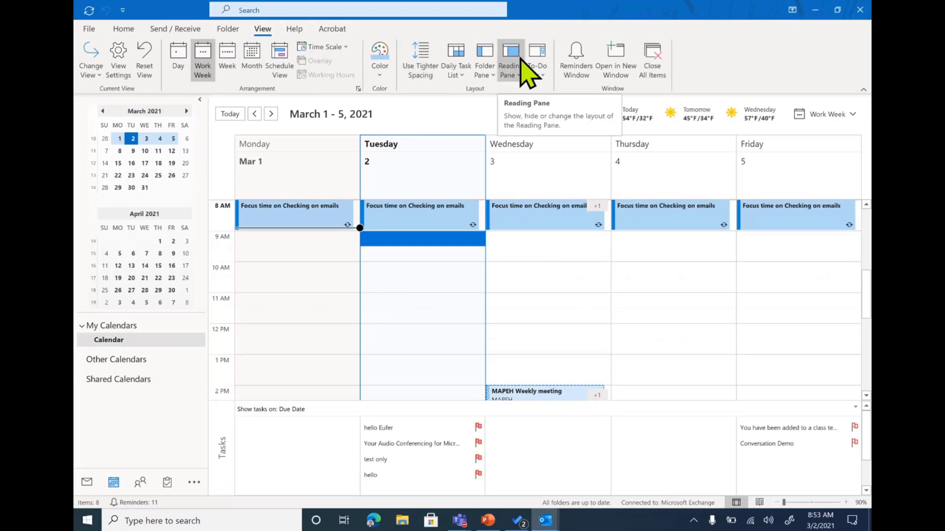
click(457, 71)
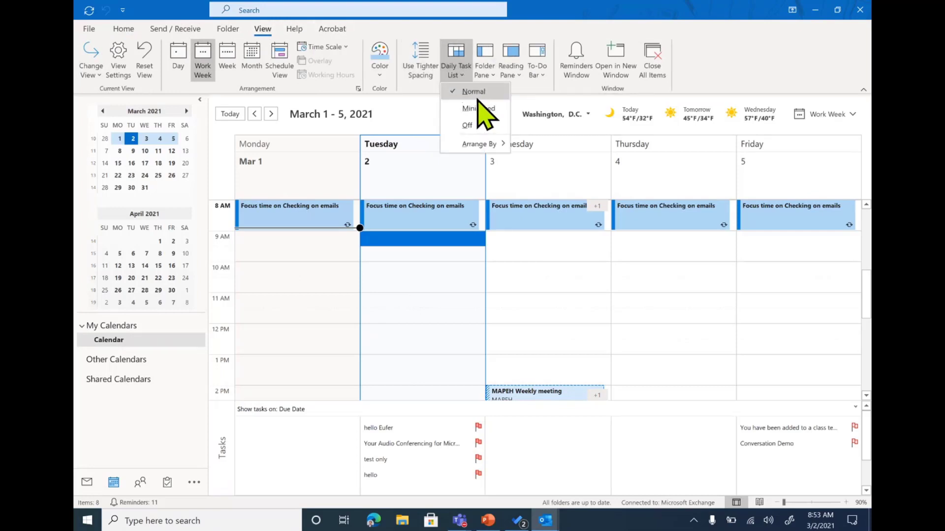
click(480, 125)
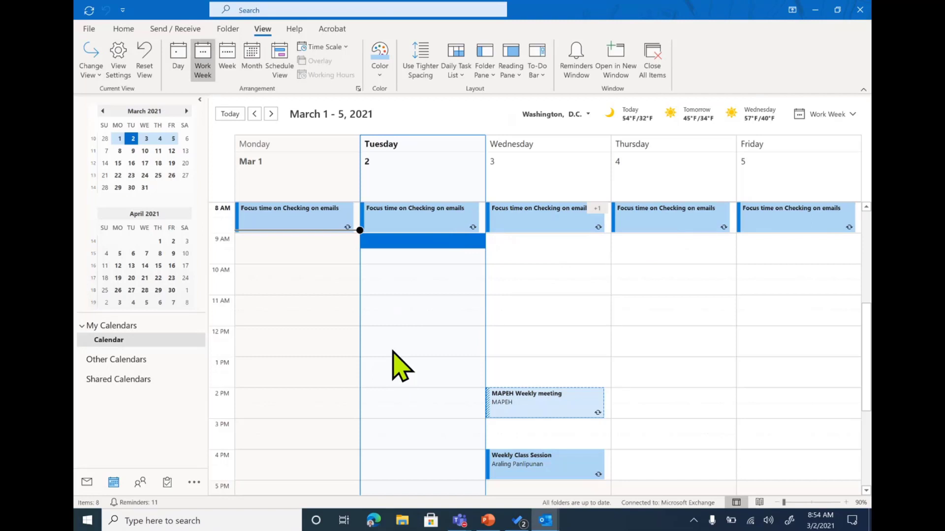
click(456, 74)
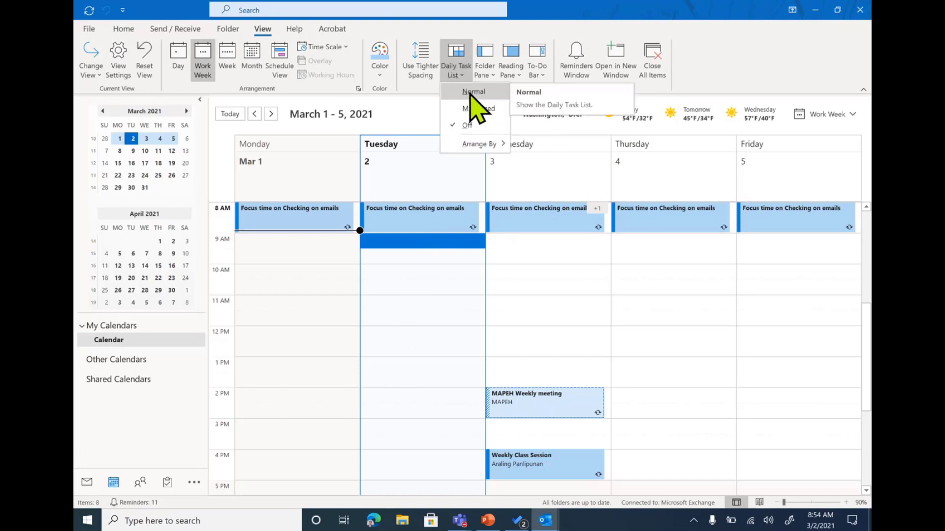
click(473, 92)
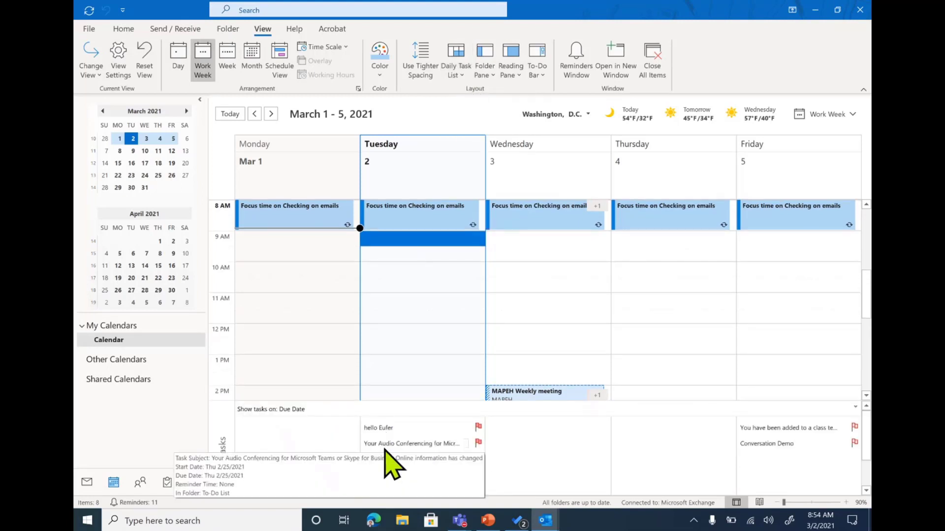
Step: Move the "test only" task in the Daily Task List from Tuesday to Thursday, March 4
mouse_move(445, 450)
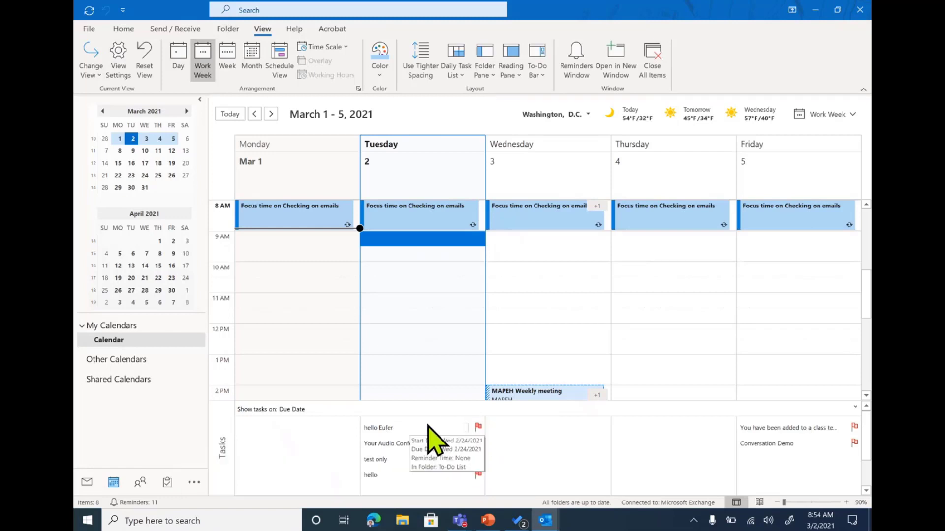
mouse_move(418, 458)
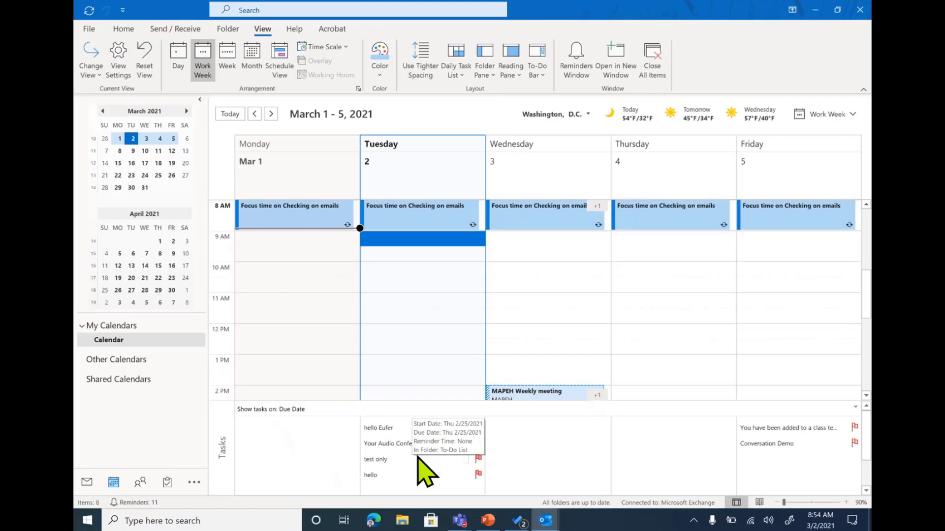
mouse_move(416, 426)
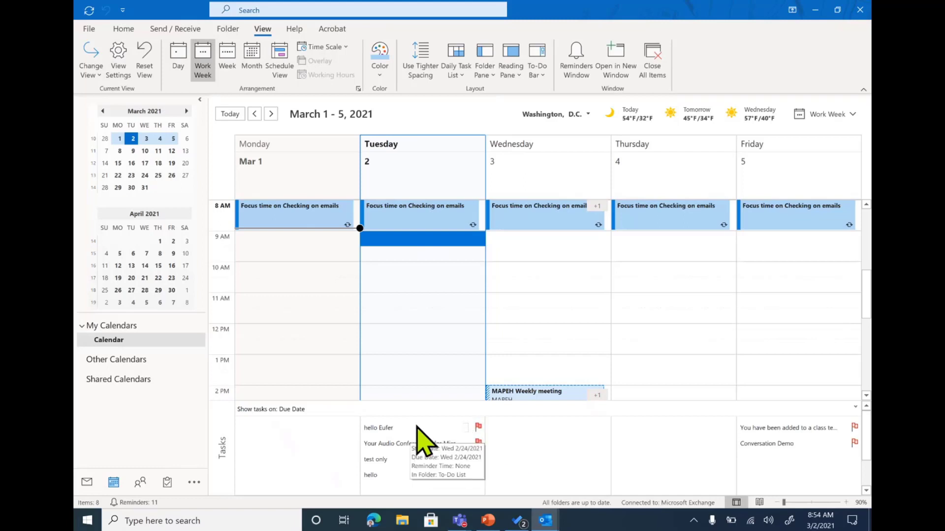
mouse_move(393, 447)
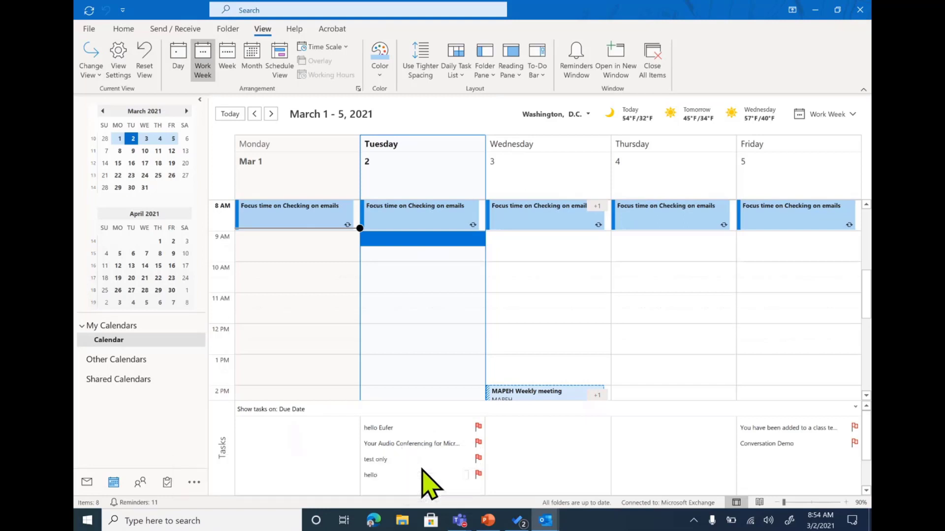
drag(383, 460, 655, 448)
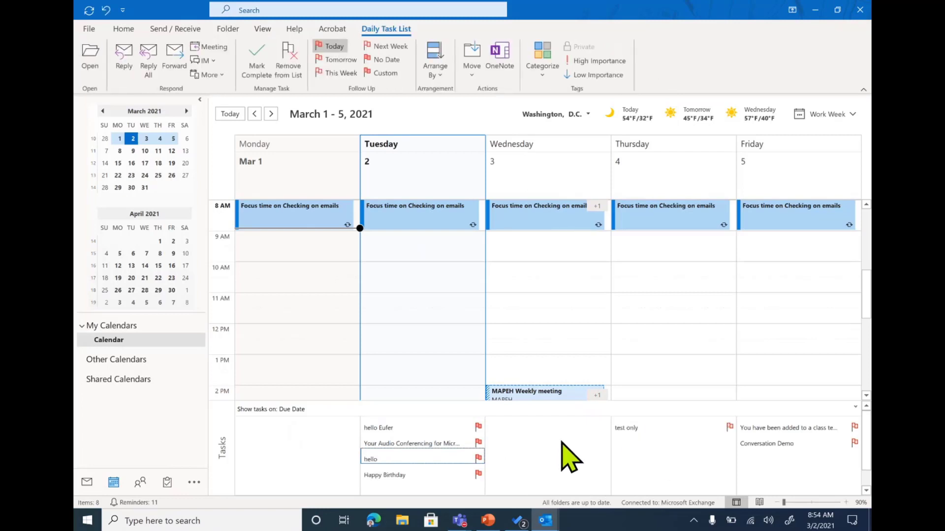
Step: Schedule the "Your Audio Conferencing" task as a calendar appointment on Tuesday, March 2, from 9:30 to 10:30 AM
click(433, 444)
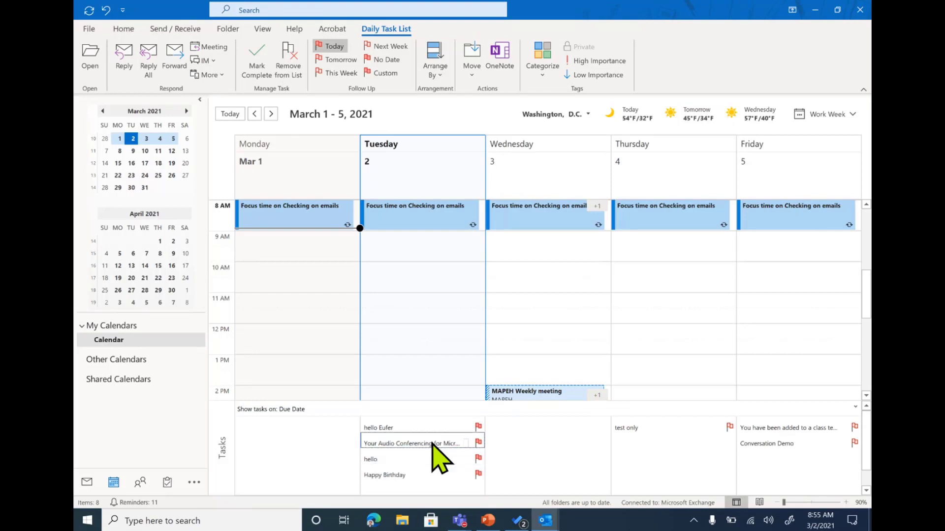
drag(433, 444, 409, 256)
drag(409, 256, 409, 256)
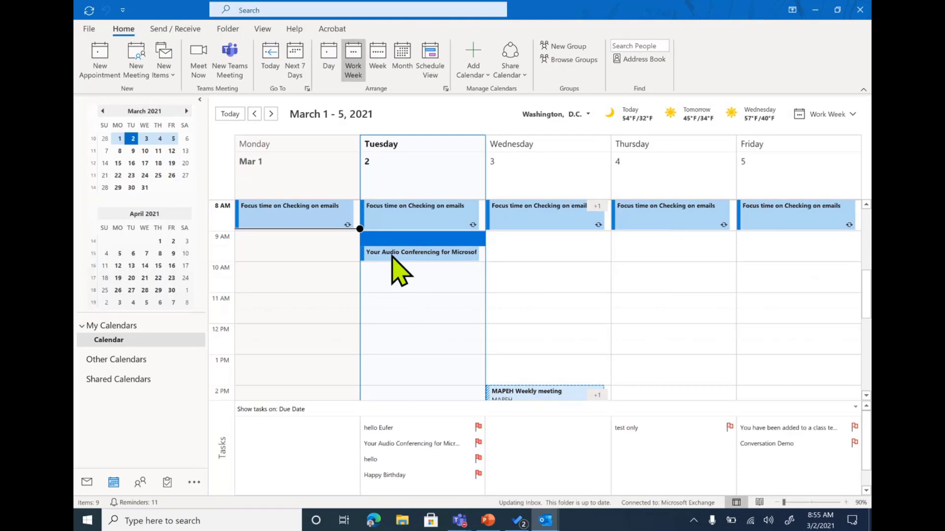
click(418, 255)
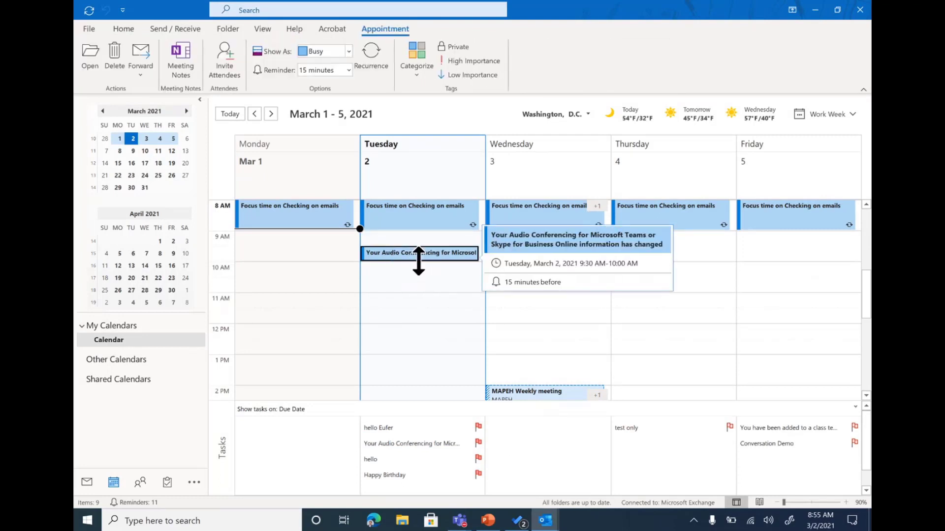
drag(418, 260, 418, 277)
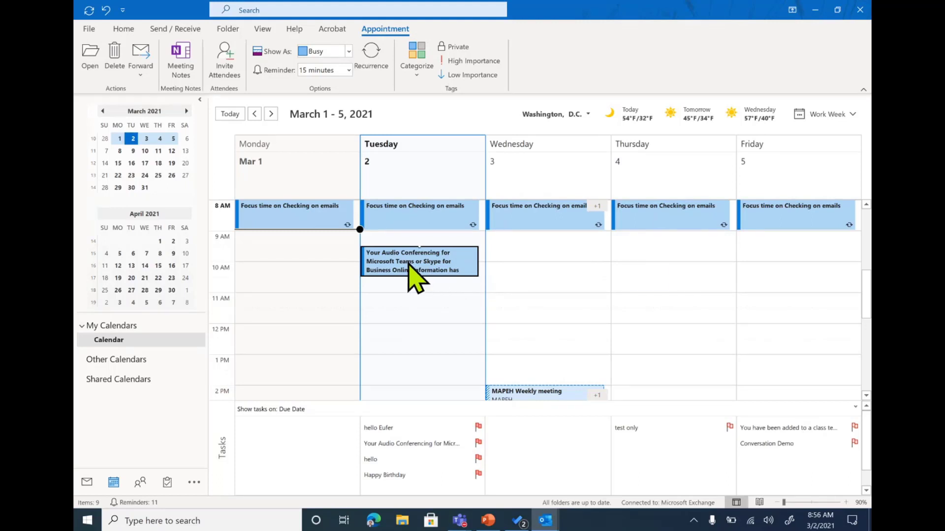
mouse_move(418, 263)
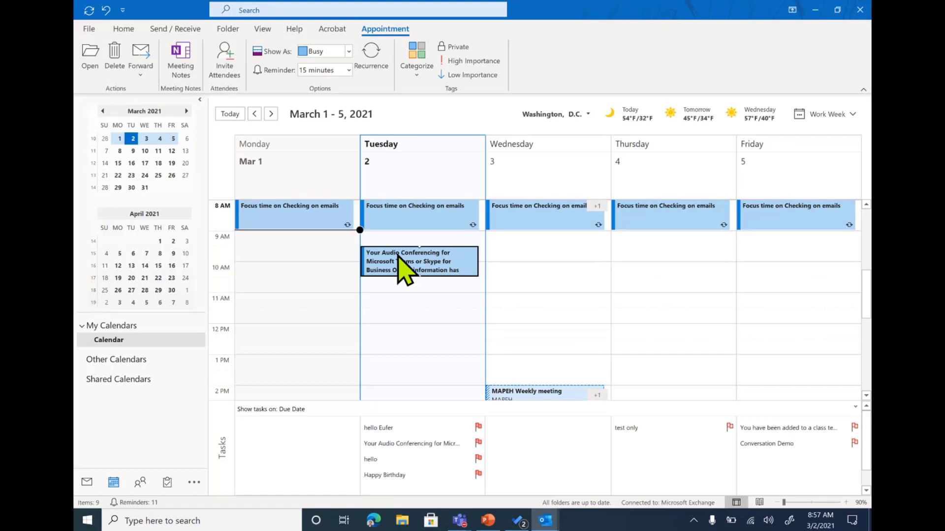
Step: Return to the inbox and show its messages as conversations for this folder only
click(87, 483)
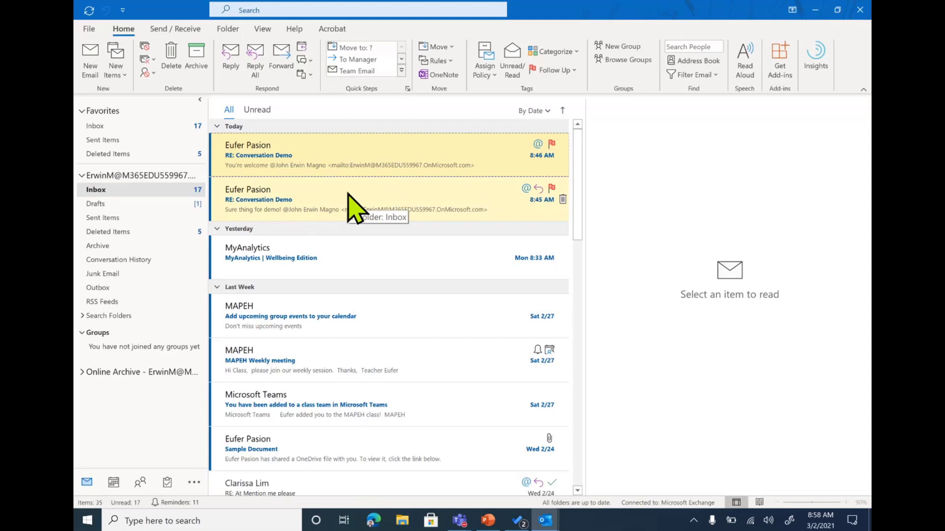
click(264, 30)
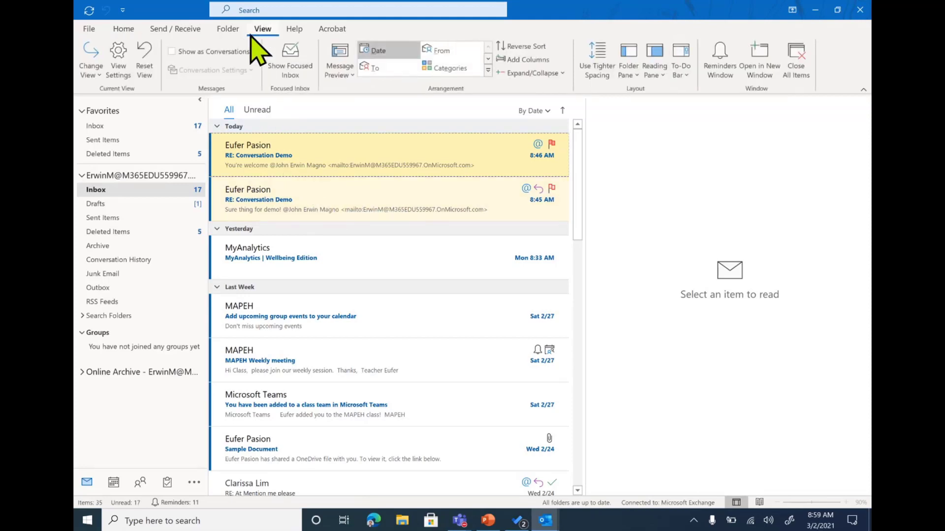
click(172, 52)
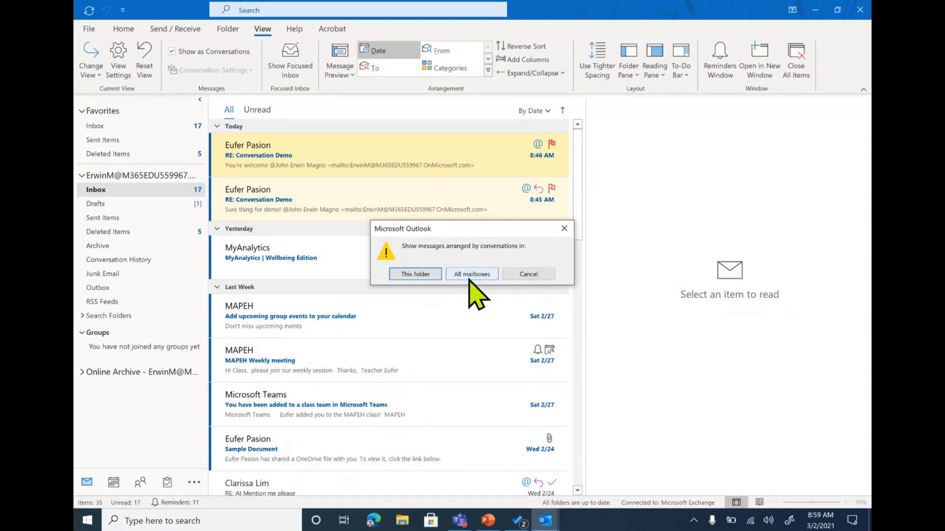
click(417, 275)
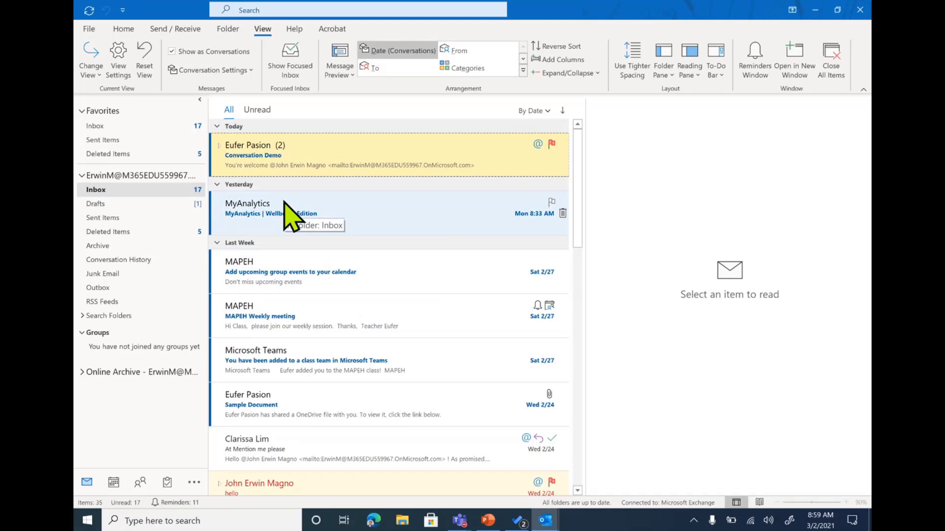
Step: Expand the Conversation Demo thread to view its messages and look through the grouped inbox
click(220, 145)
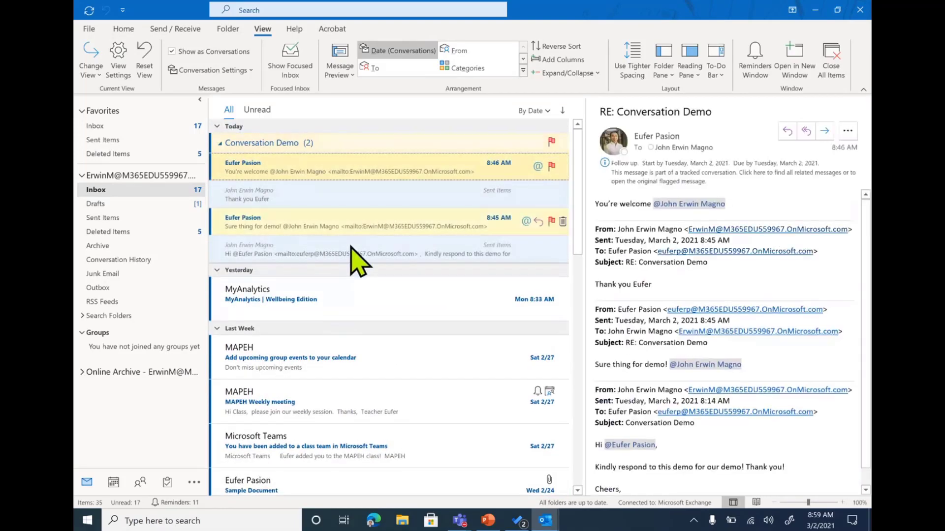
scroll(390, 403, down, 10)
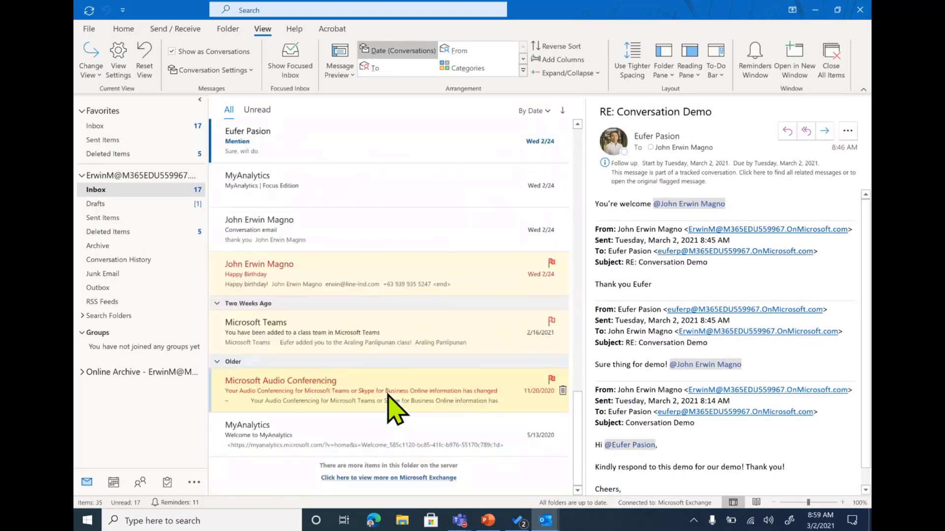
scroll(389, 395, up, 10)
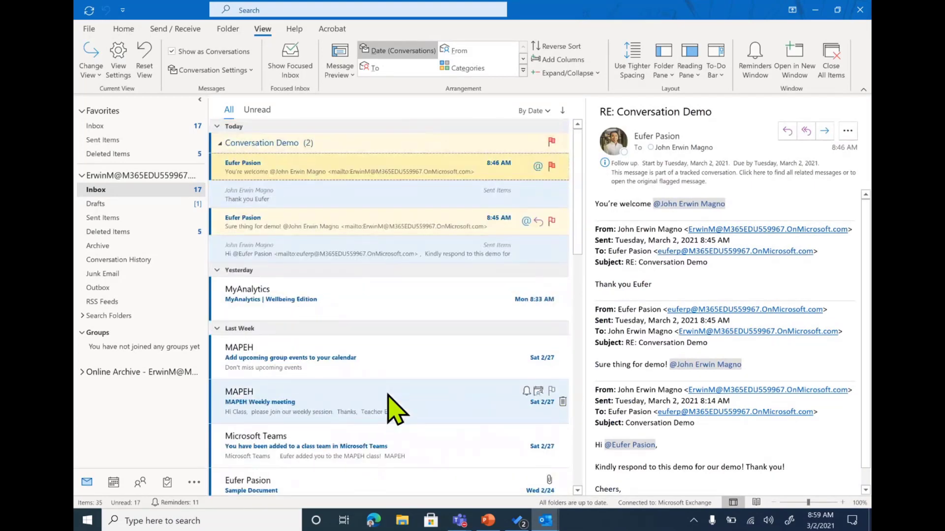
Step: Collapse and re-expand the Conversation Demo thread, and read through its latest message with the quoted replies
click(217, 143)
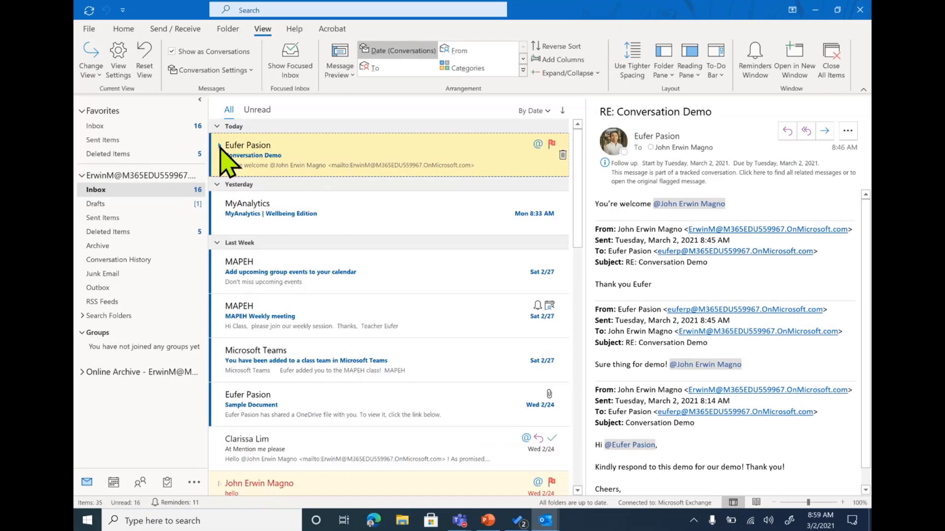
click(219, 146)
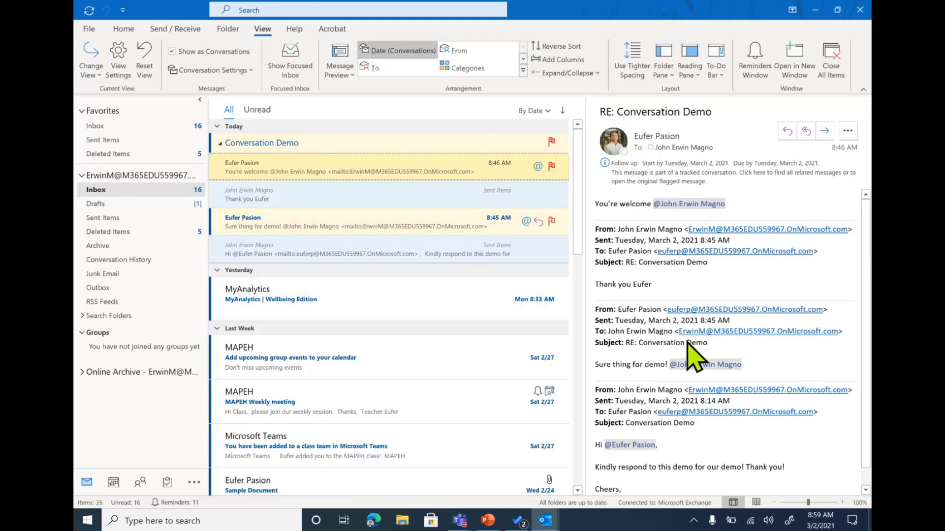
scroll(641, 347, down, 1)
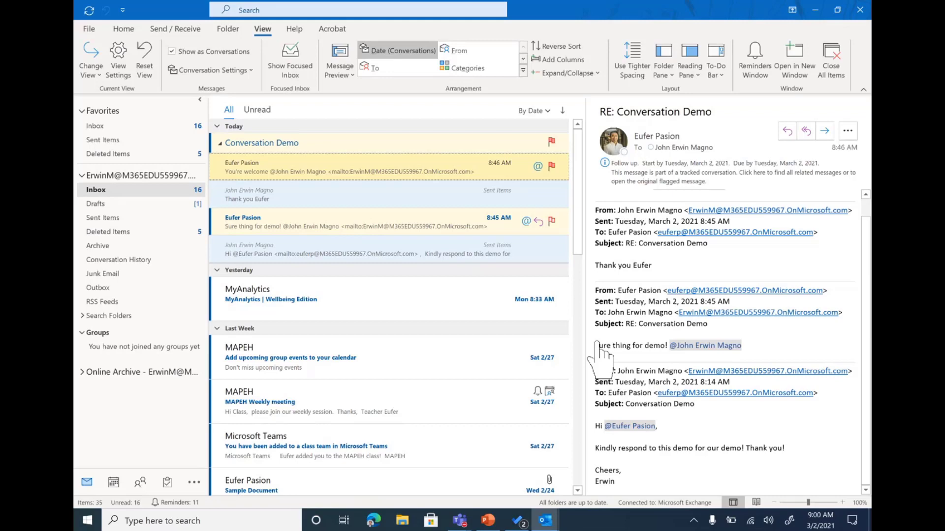
Step: Mark all messages in the Conversation Demo thread as unread and collapse the thread
click(279, 143)
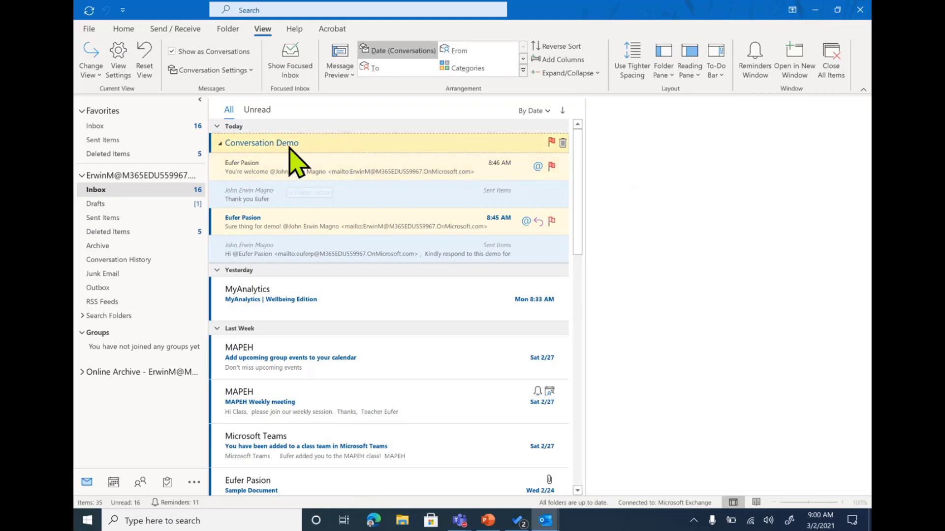
key(Delete)
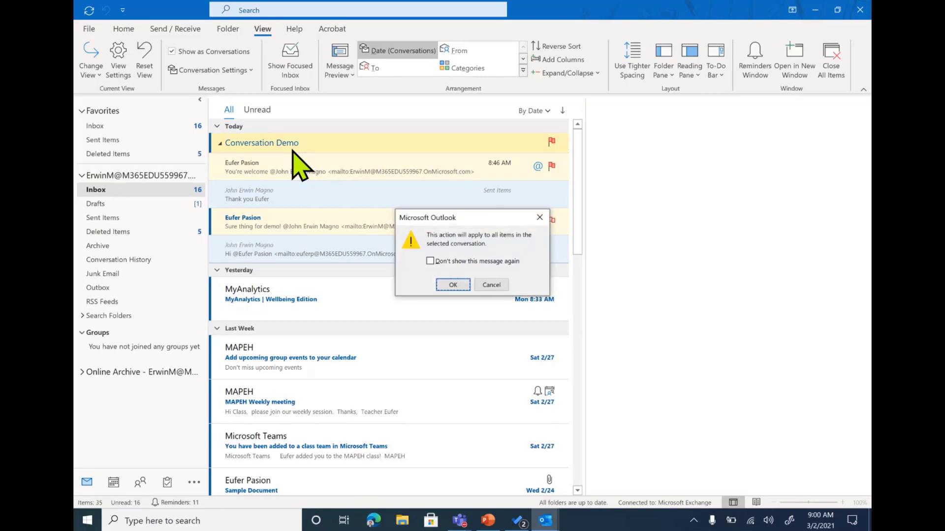
click(460, 289)
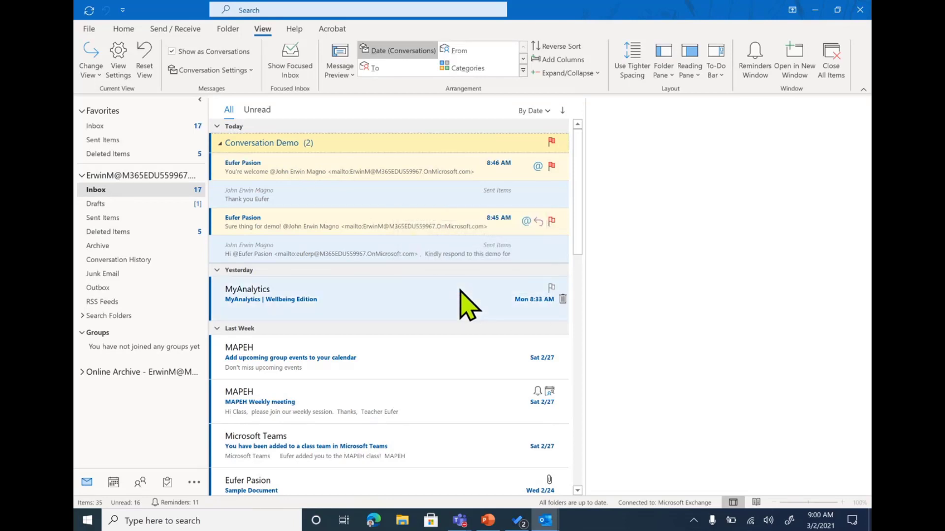
click(219, 144)
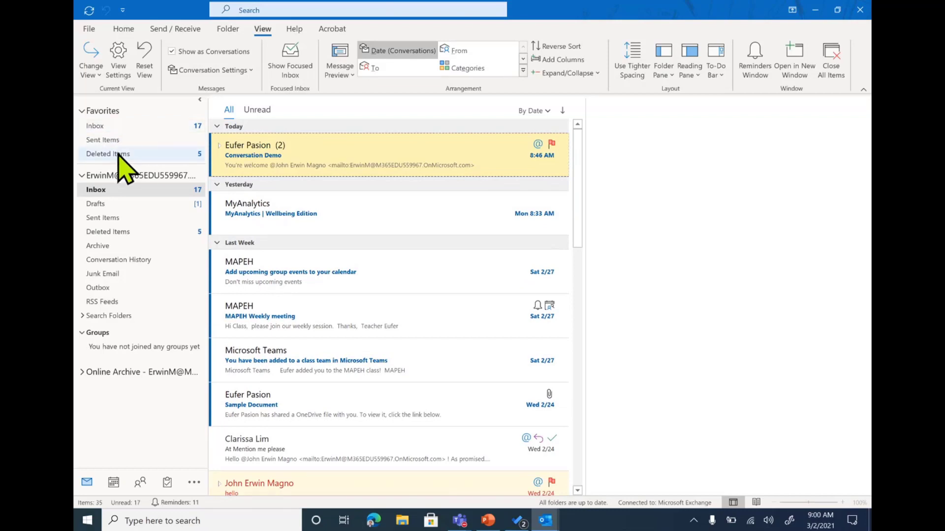
Step: Try to remove redundant messages from the inbox's conversations with Clean Up Folder
click(120, 30)
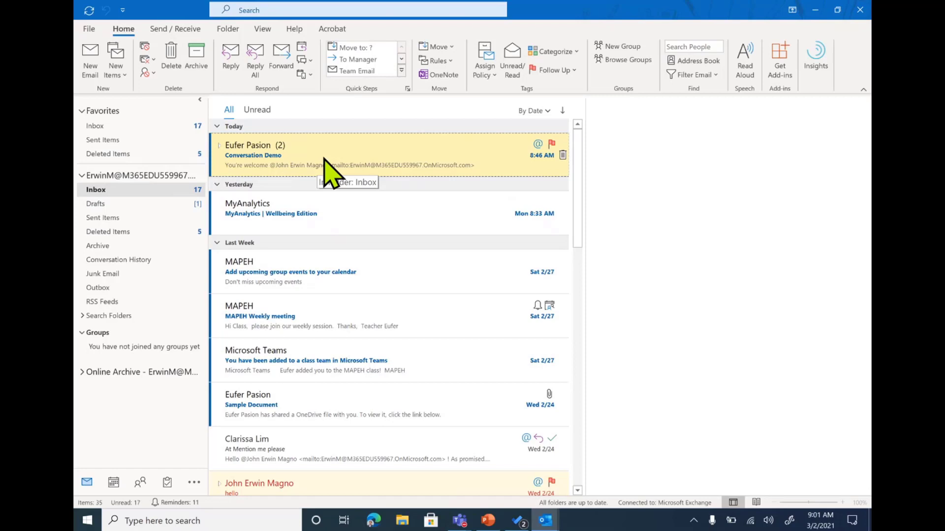
right_click(291, 161)
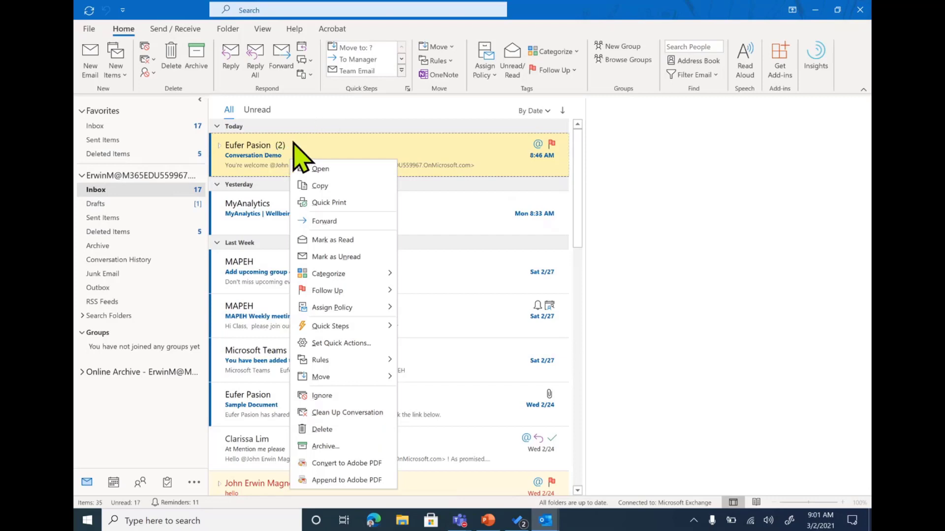
click(310, 135)
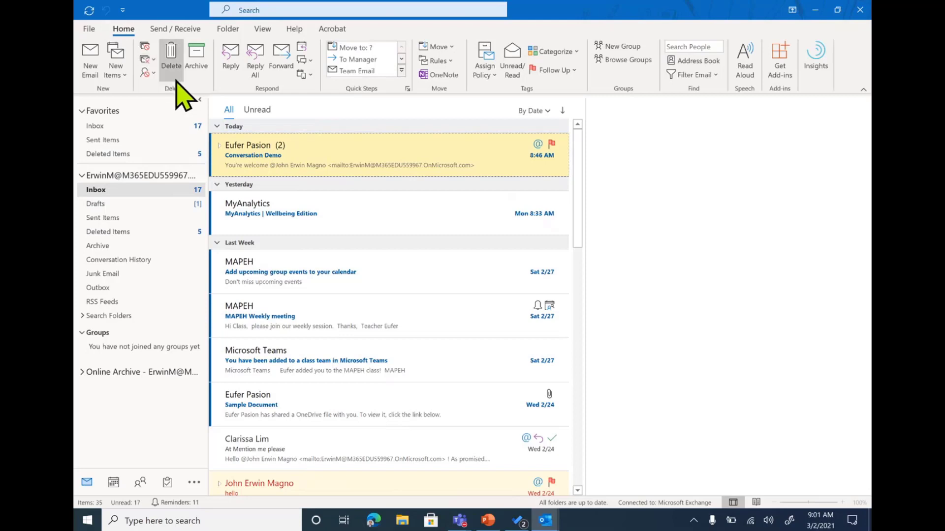
click(153, 61)
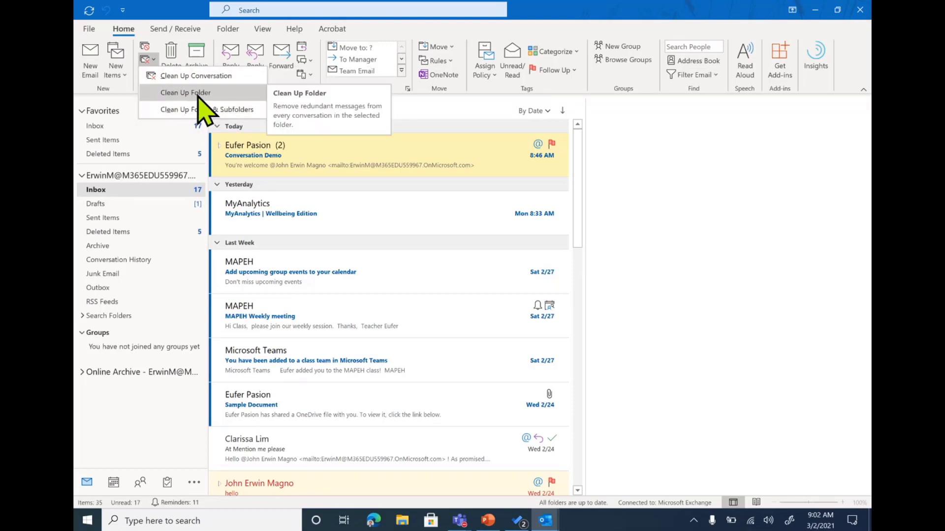
click(197, 92)
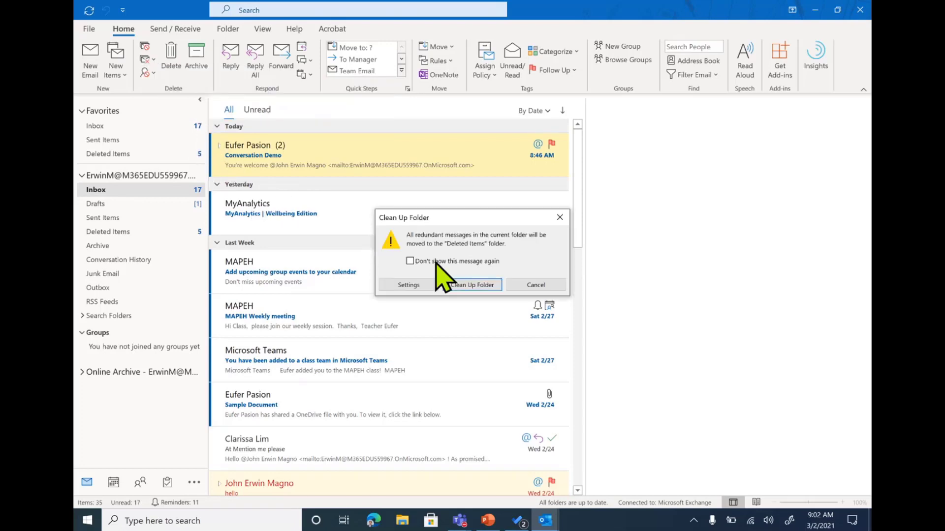
click(473, 285)
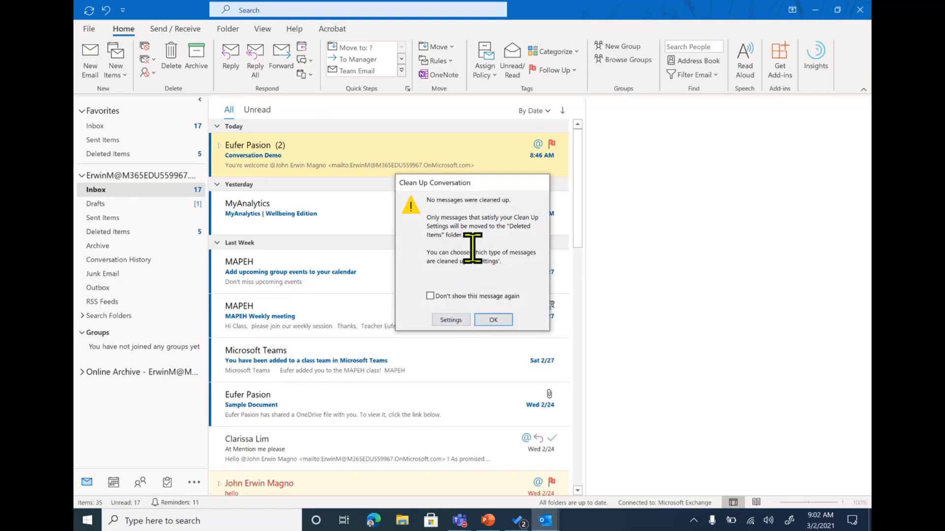
click(494, 320)
Step: Expand the Conversation Demo thread and mark the follow-up flags on its 8:45 AM and 8:46 AM messages complete
click(374, 160)
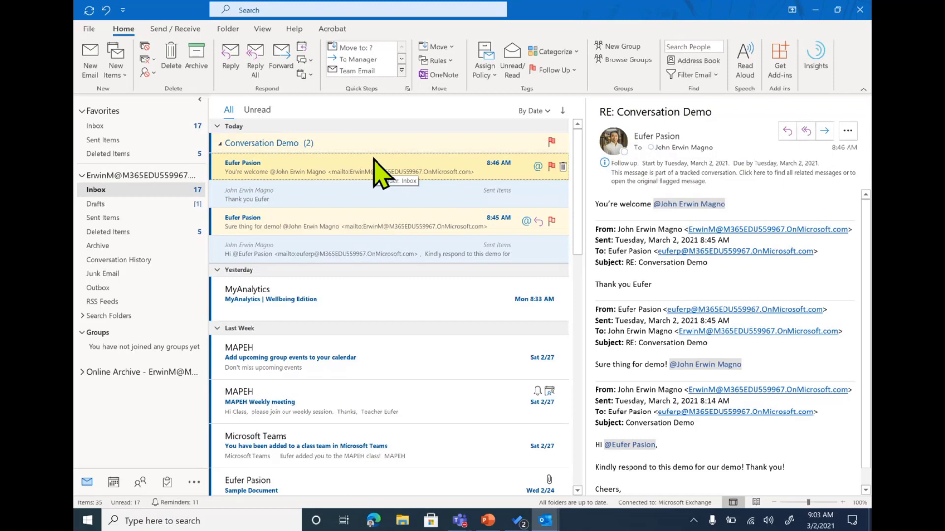
click(550, 221)
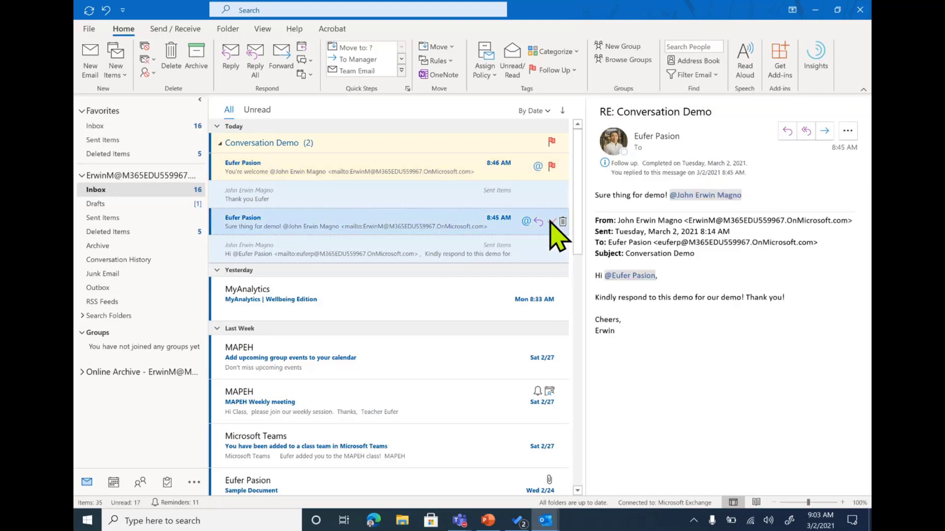
click(551, 166)
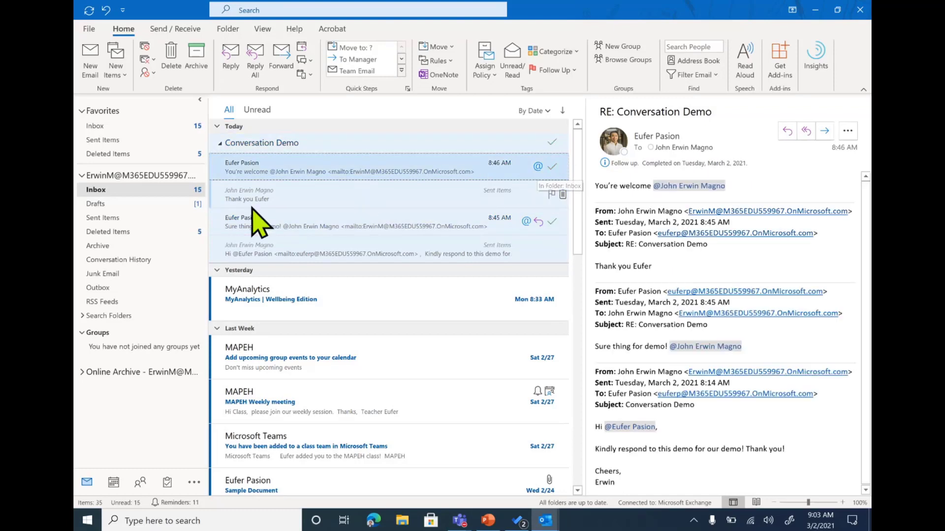
Step: Set the whole Conversation Demo conversation back to unread, accepting the change for all its items, and collapse it
click(256, 142)
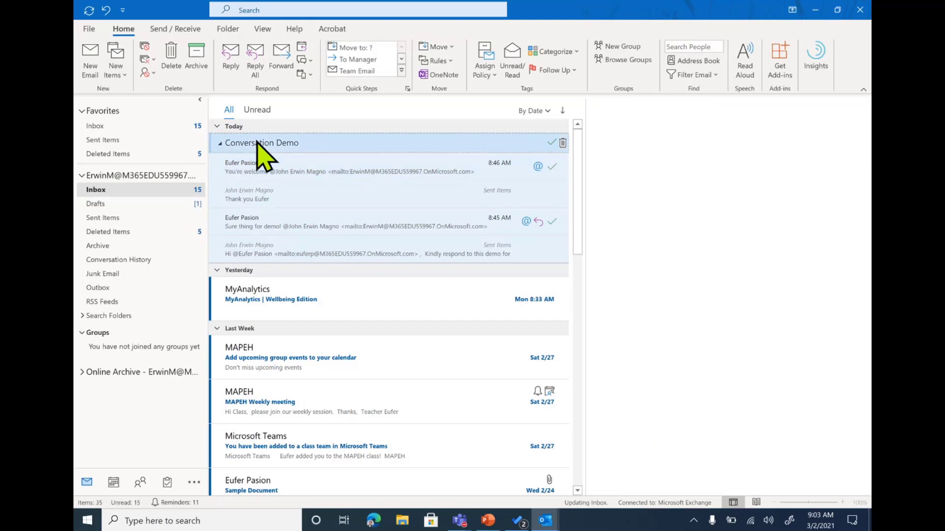
key(Delete)
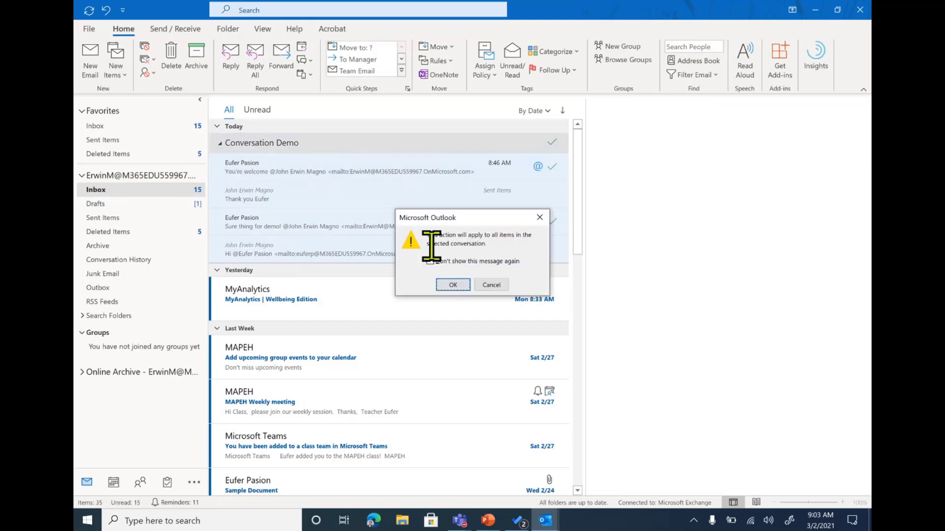
click(453, 285)
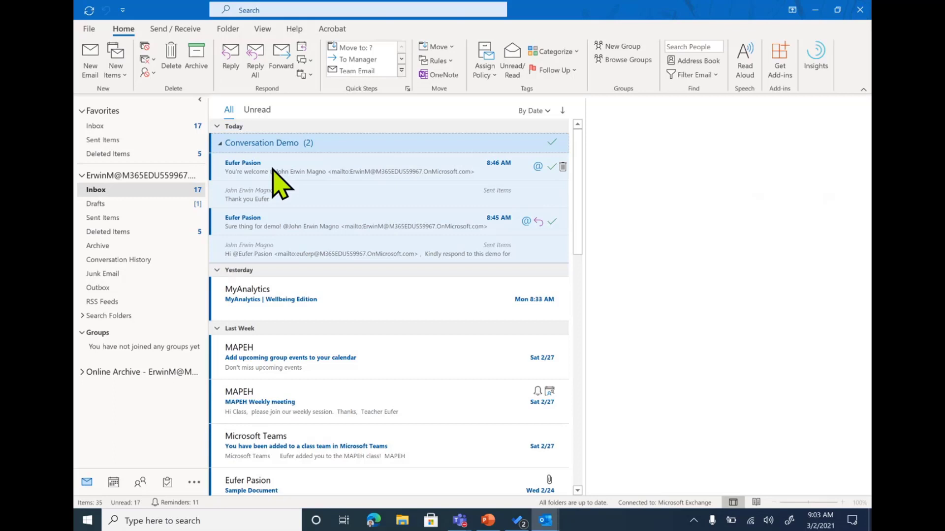
click(221, 144)
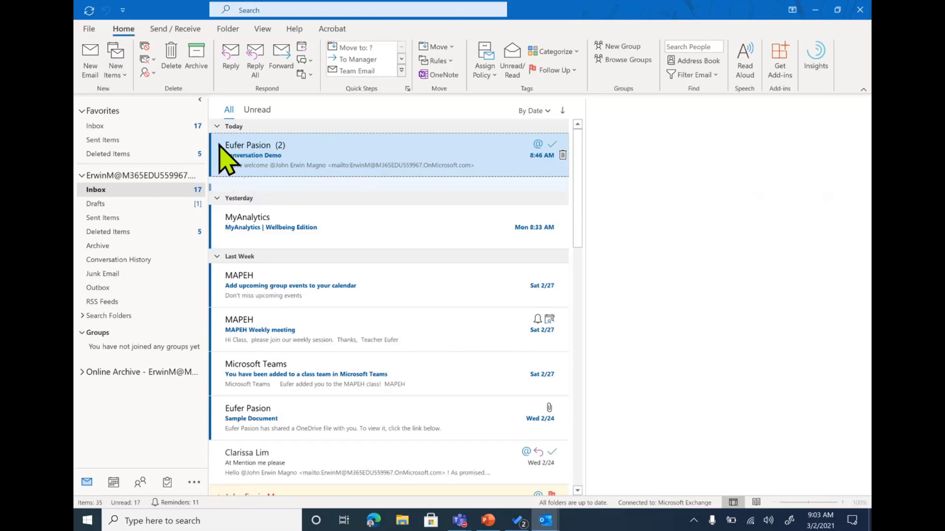
Step: Run Clean Up Folder on the inbox to move its redundant conversation messages to Deleted Items
click(156, 128)
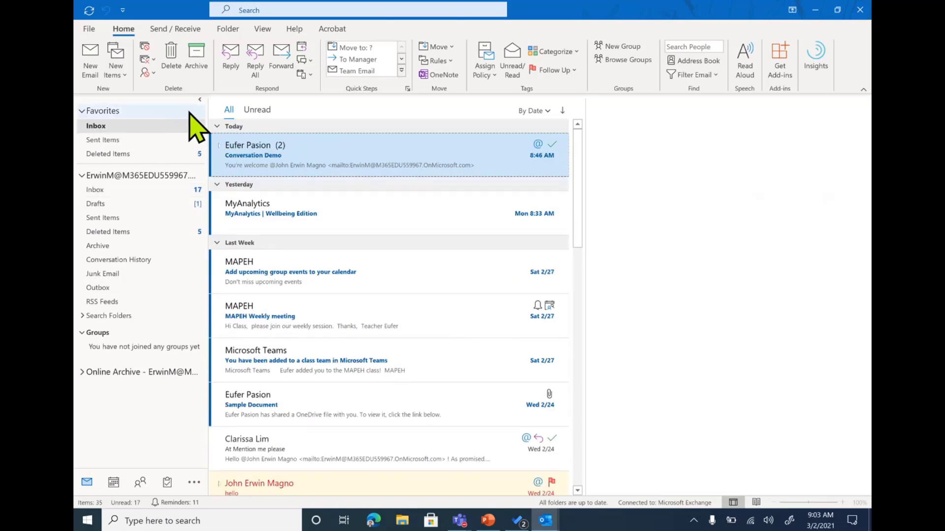
click(150, 59)
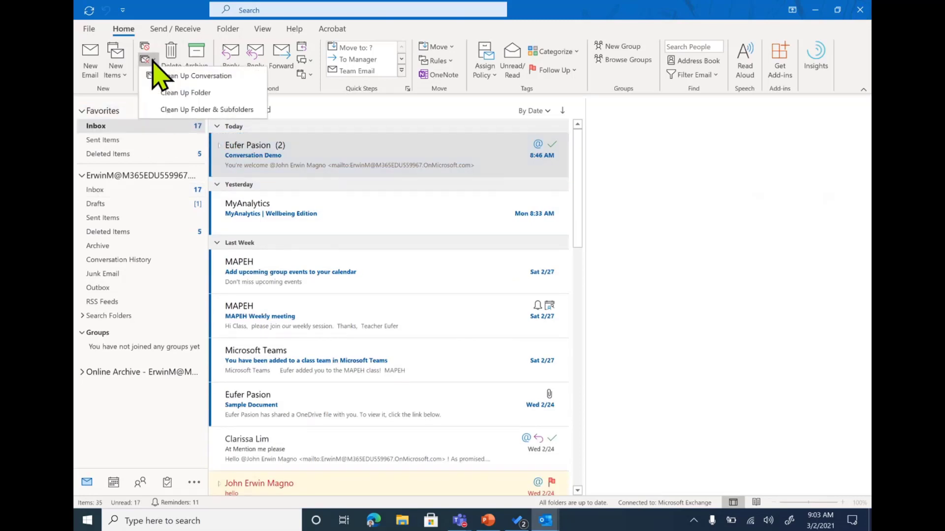
click(188, 84)
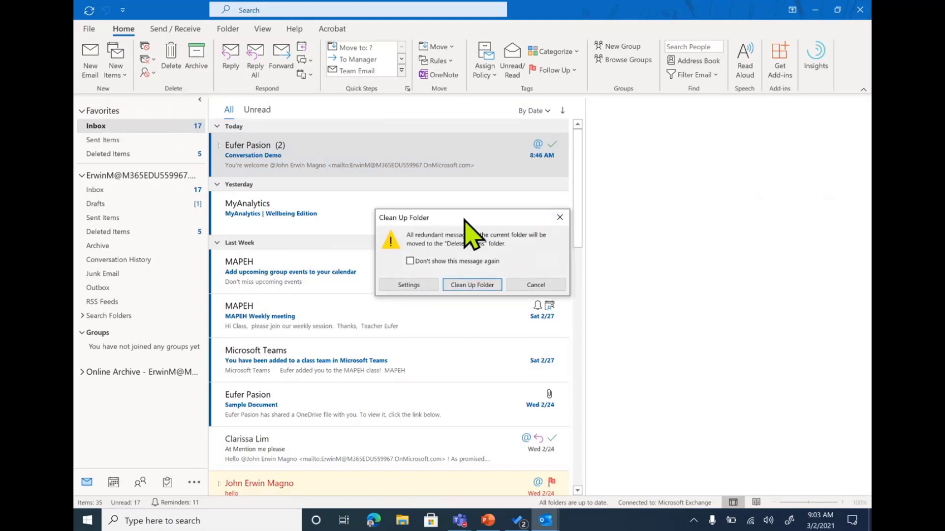
click(476, 285)
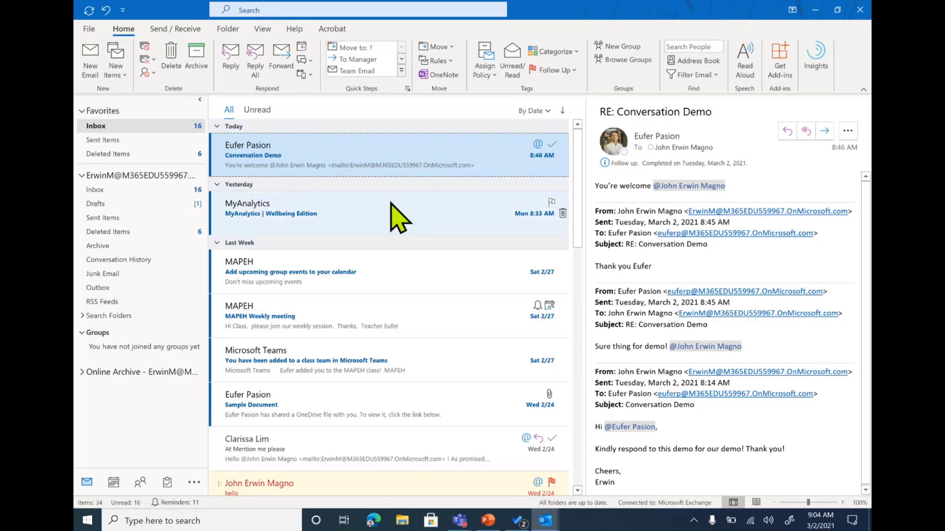
Step: Start a reply-all to the Sample Document message, open it in its own window and add a blank line to the body
scroll(338, 390, down, 1)
click(338, 393)
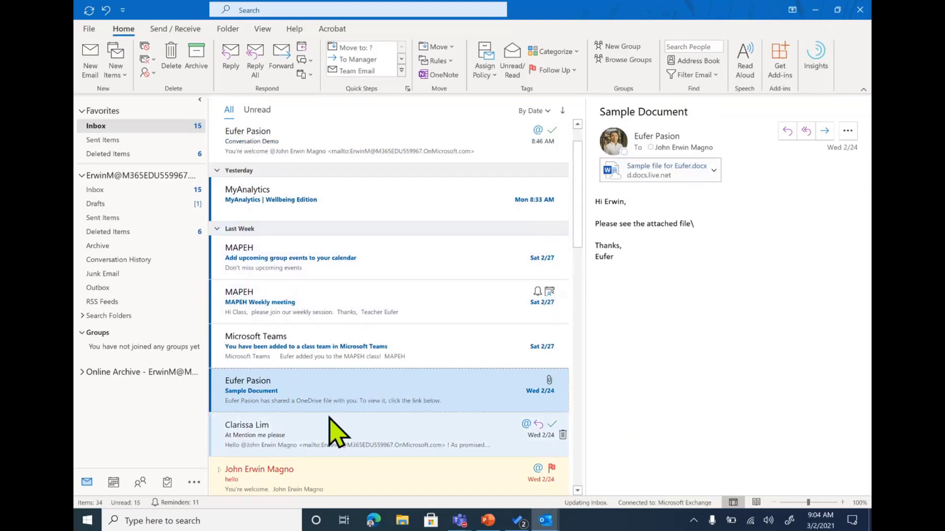
scroll(319, 424, down, 1)
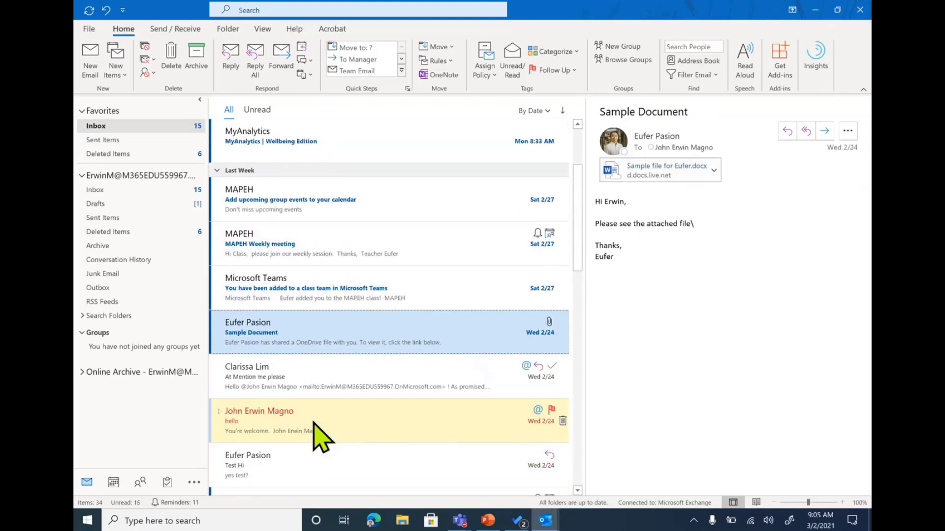
scroll(318, 433, down, 1)
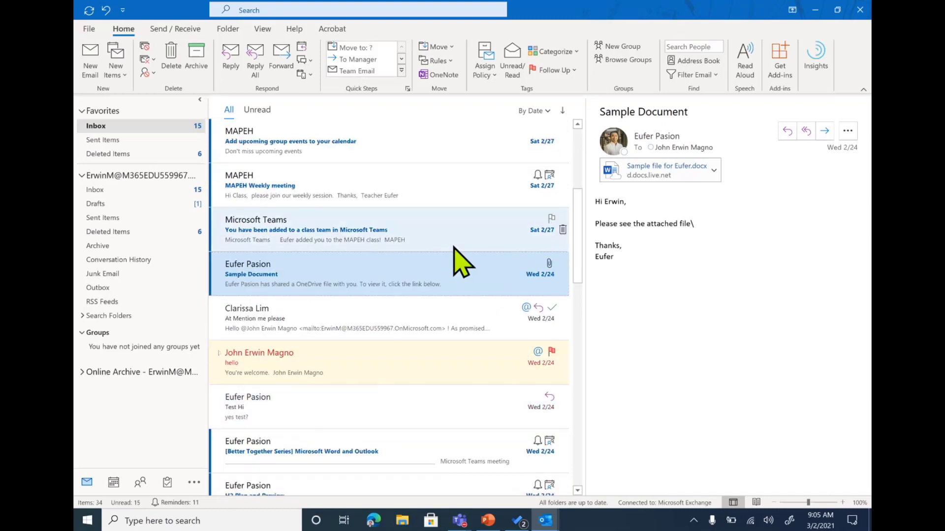
click(808, 132)
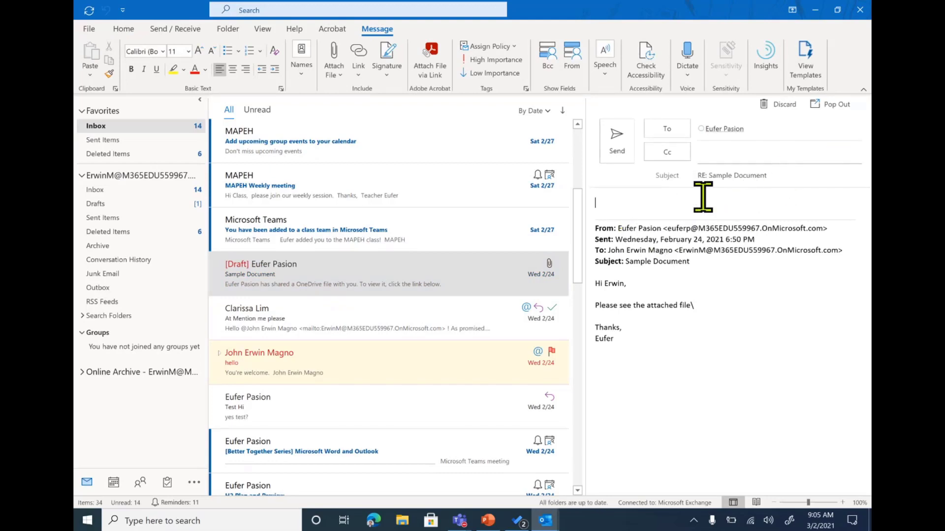
click(833, 109)
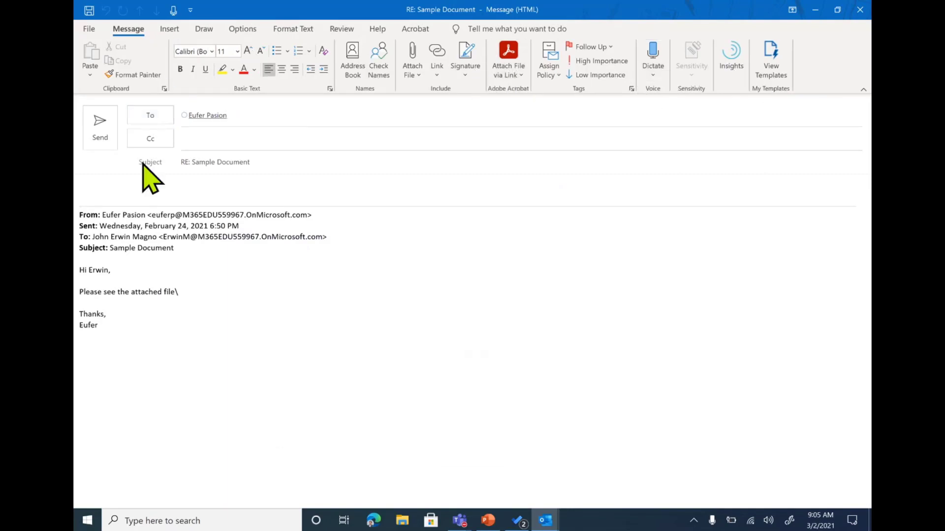
click(93, 185)
key(Return)
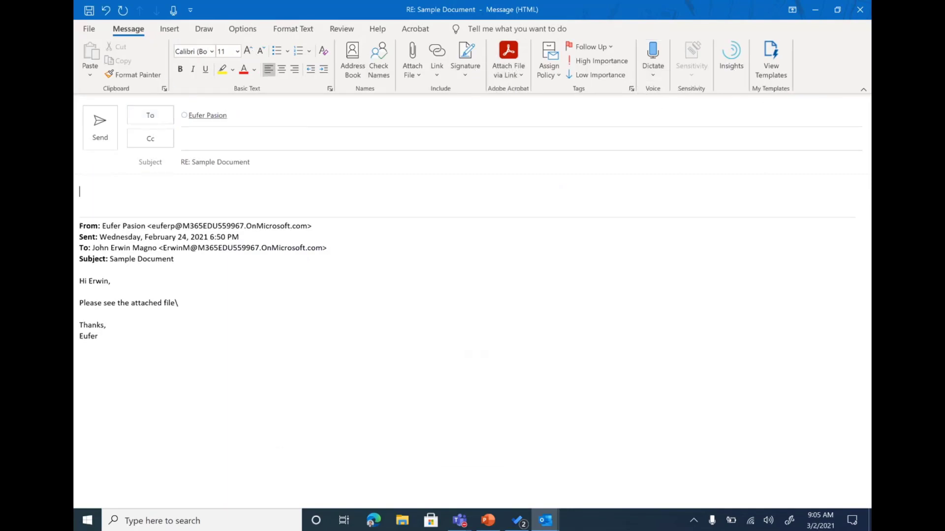
click(170, 29)
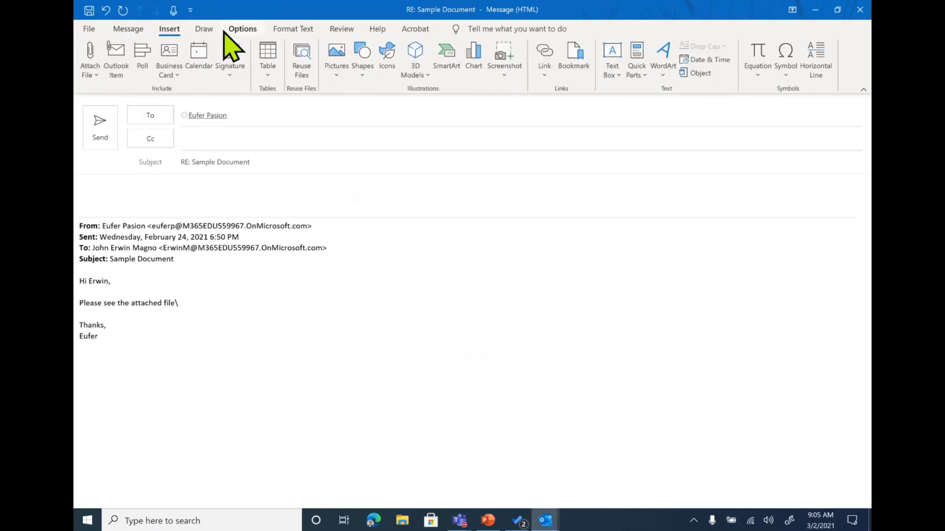
click(241, 29)
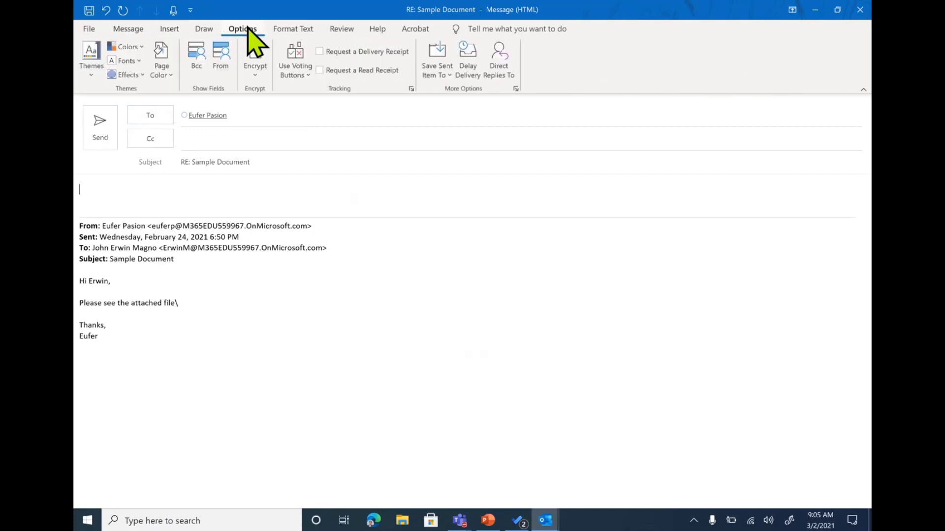
click(293, 30)
click(341, 29)
click(377, 30)
click(413, 30)
click(130, 29)
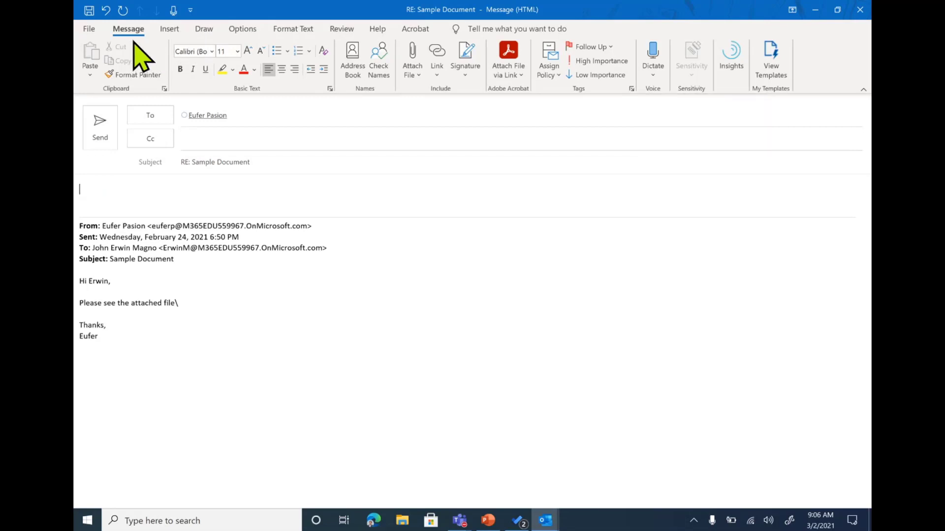
click(652, 76)
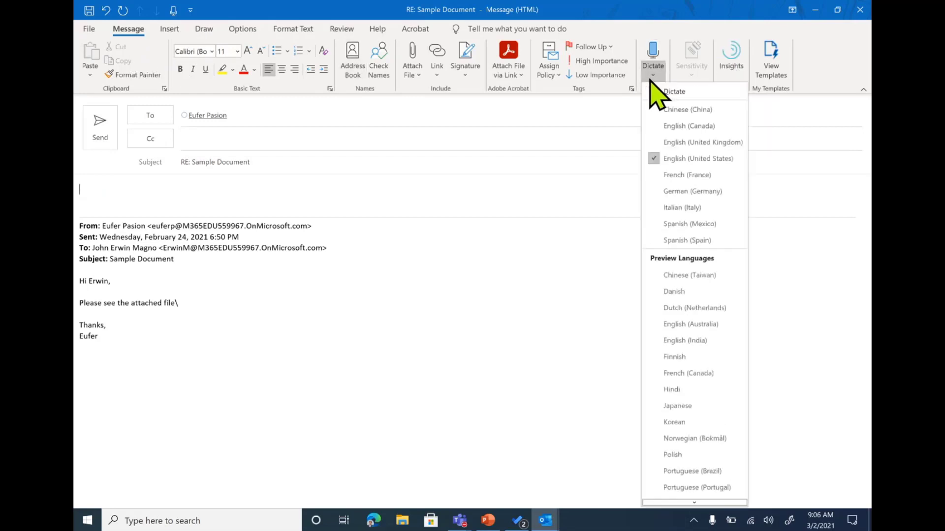
scroll(681, 306, down, 1)
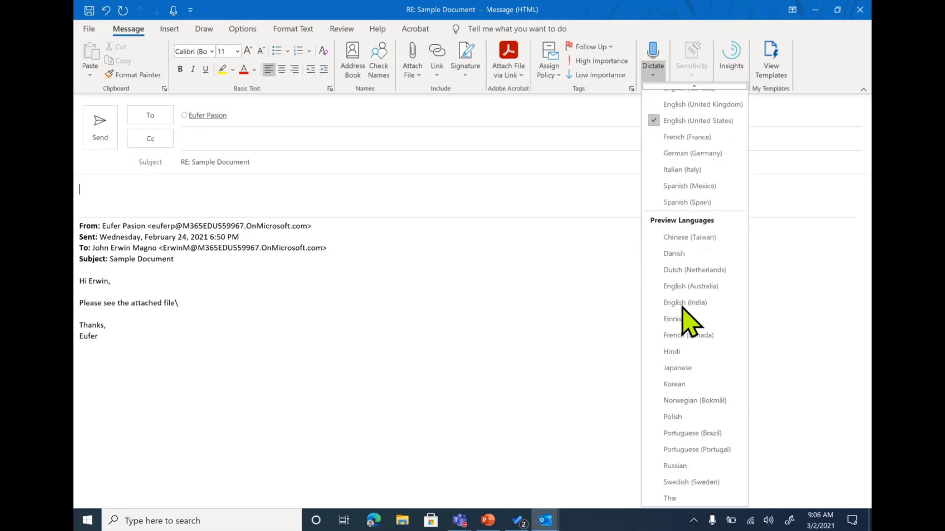
scroll(682, 306, up, 1)
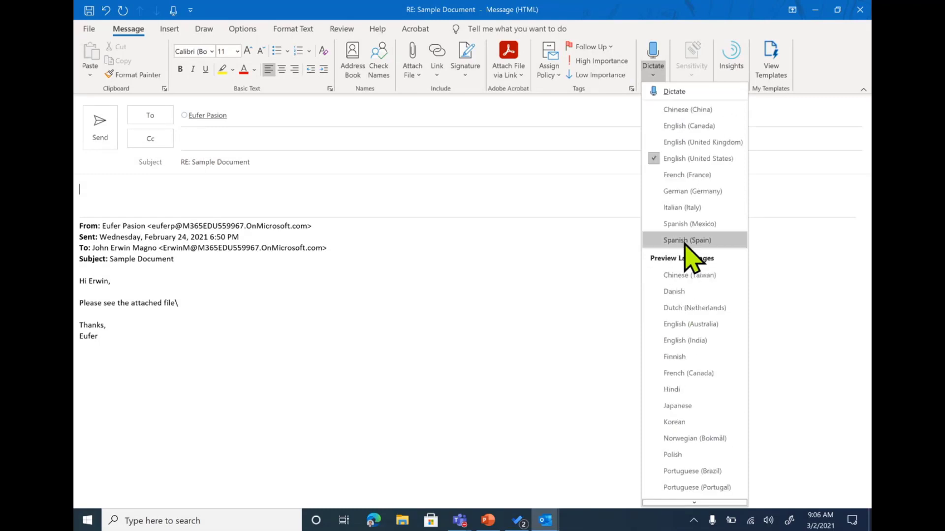
click(129, 186)
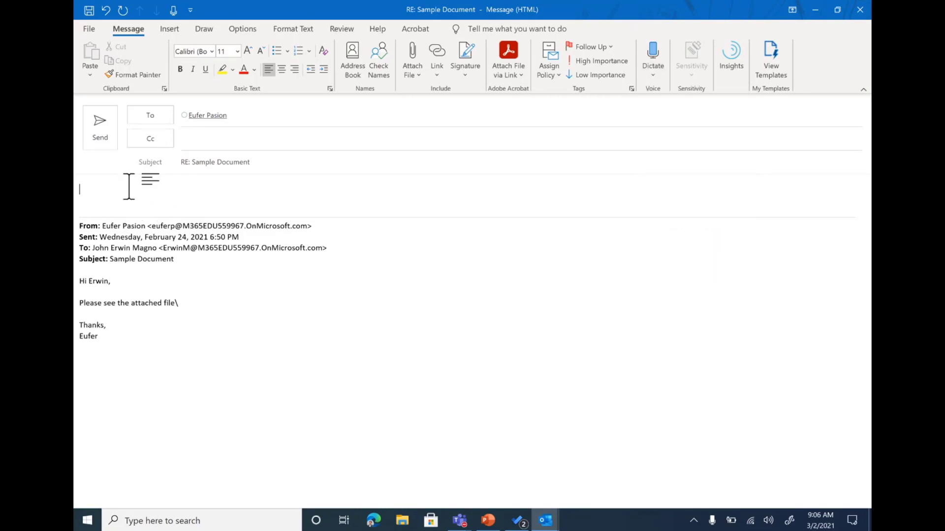
text(Hi )
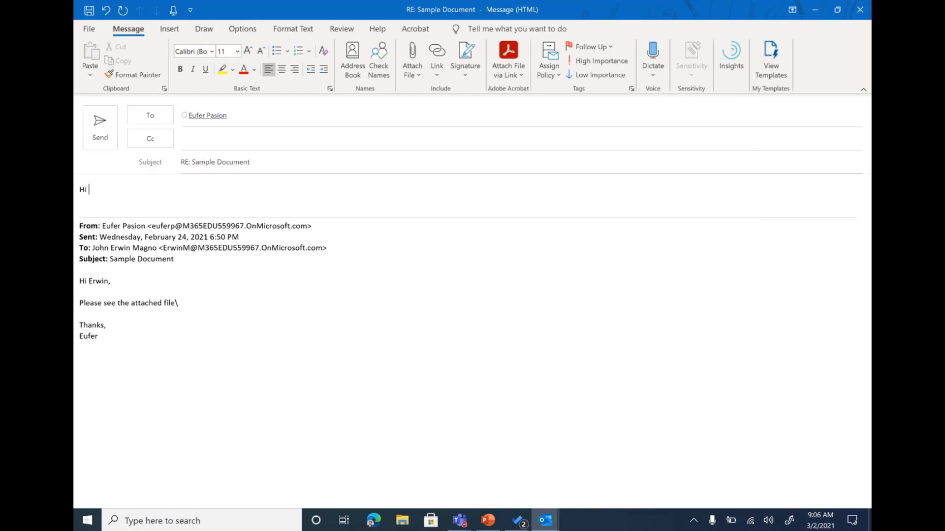
text(@Eu)
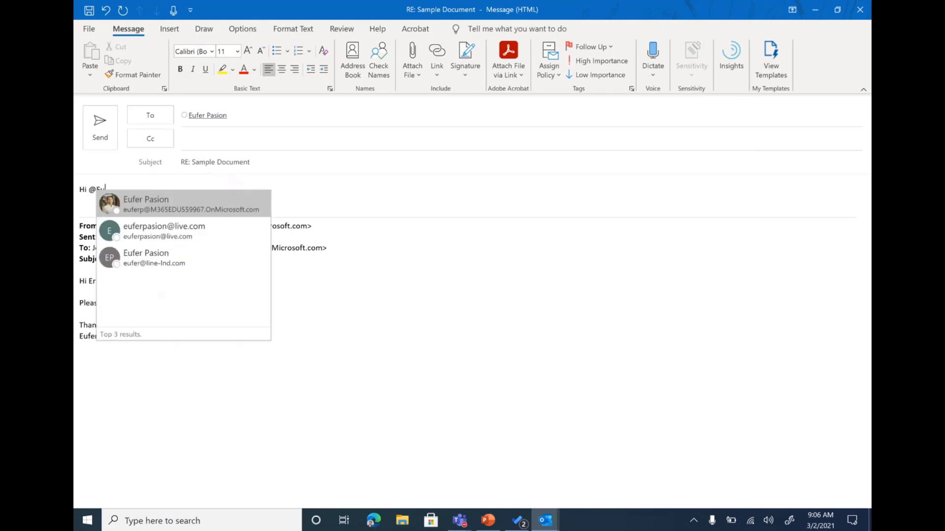
text(f)
key(Return)
key(Return)
key(Return)
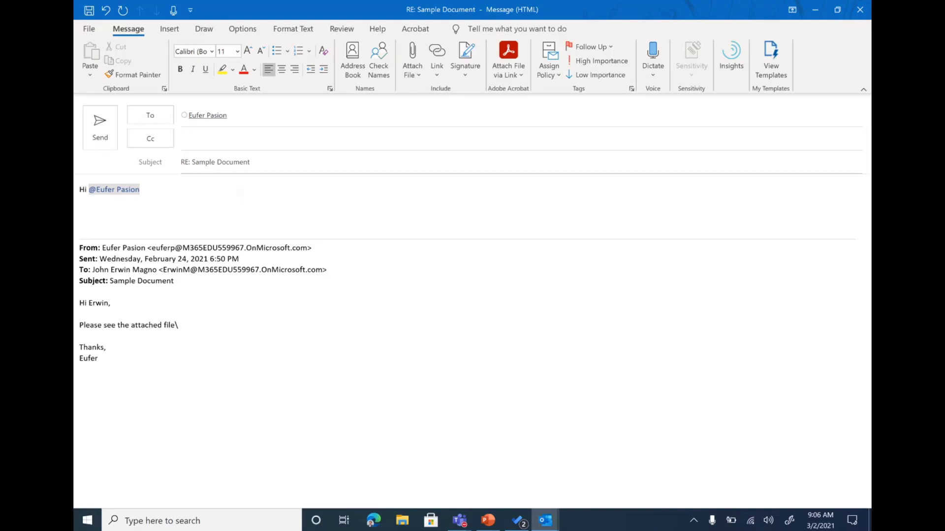
Step: Set the dictation language to Spanish (Spain) and dictate a Spanish sentence about Microsoft Outlook below the greeting
click(653, 74)
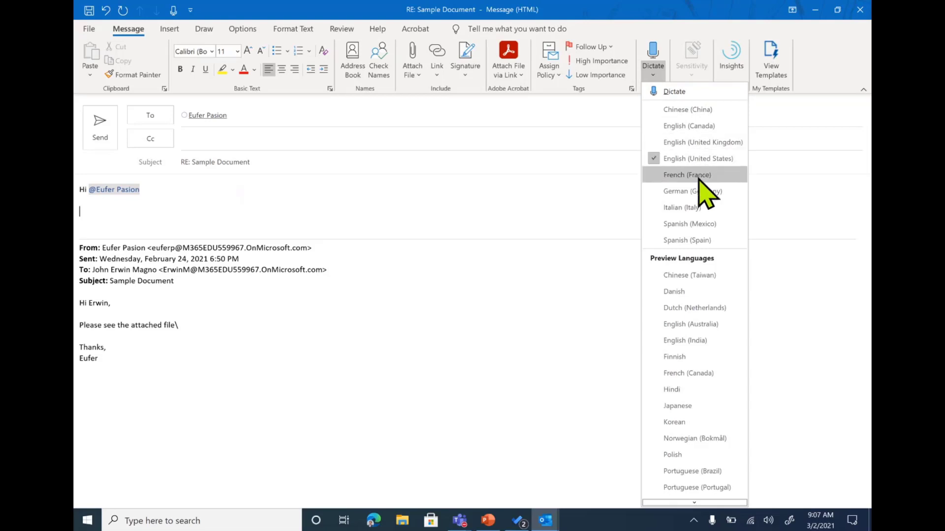
click(710, 244)
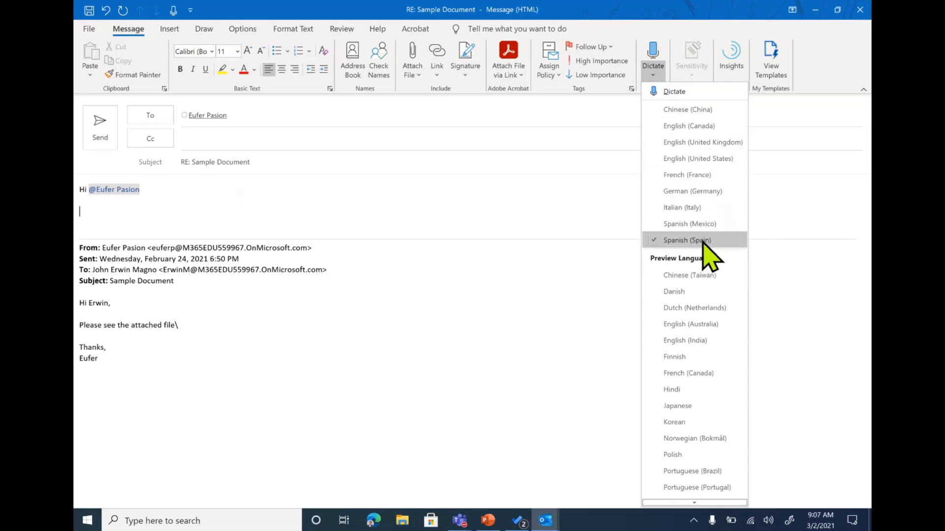
click(113, 203)
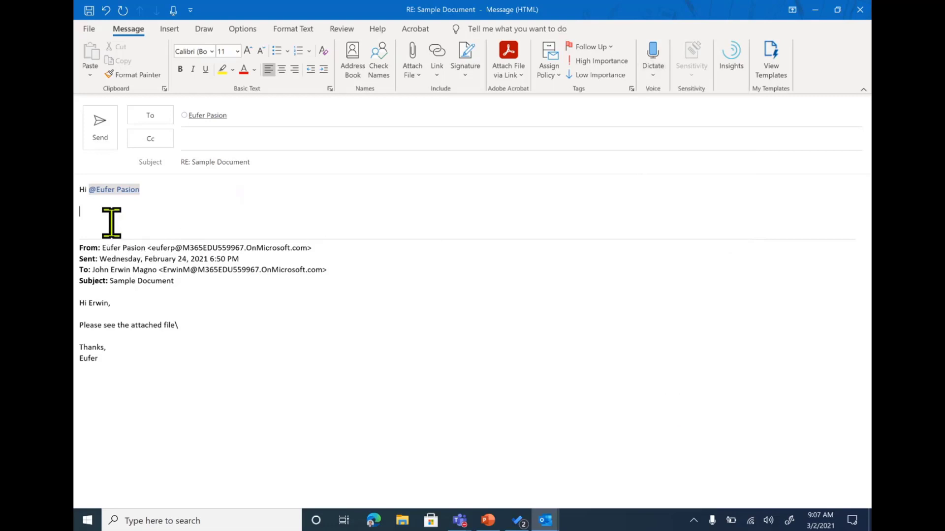
click(648, 55)
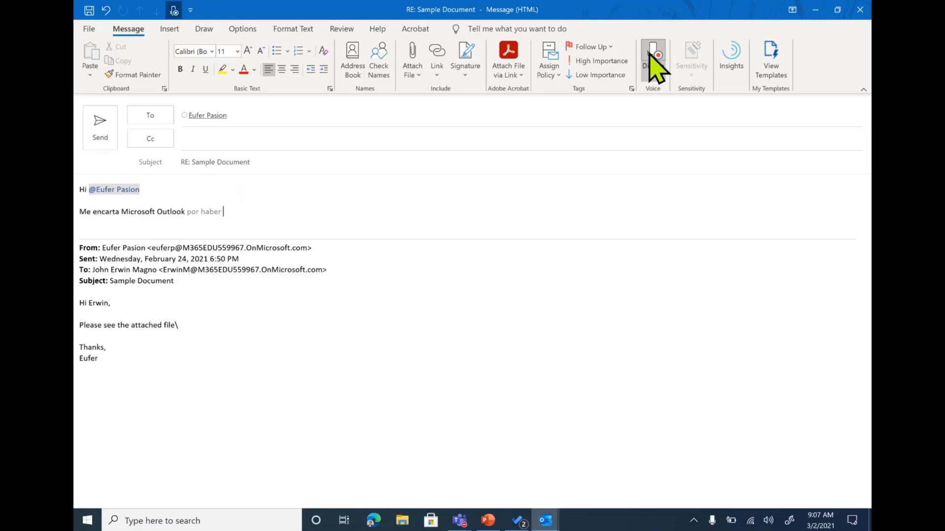
click(651, 58)
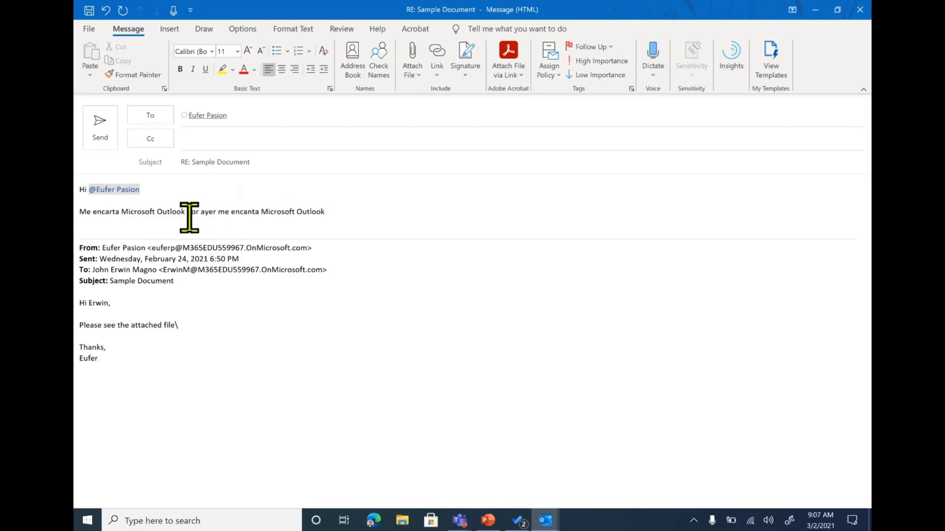
Step: Remove "por ayer" from the dictated Spanish text and delete the rest of that line
drag(198, 218, 219, 214)
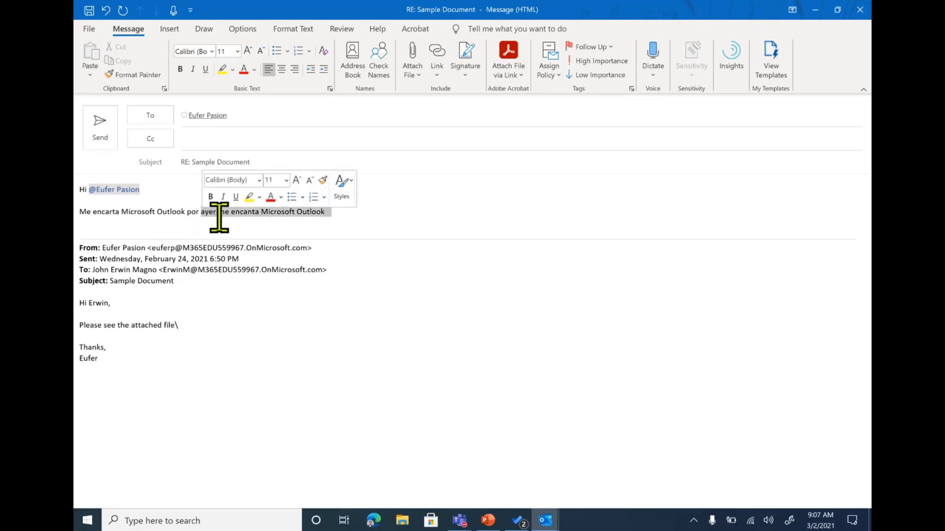
click(219, 214)
click(219, 211)
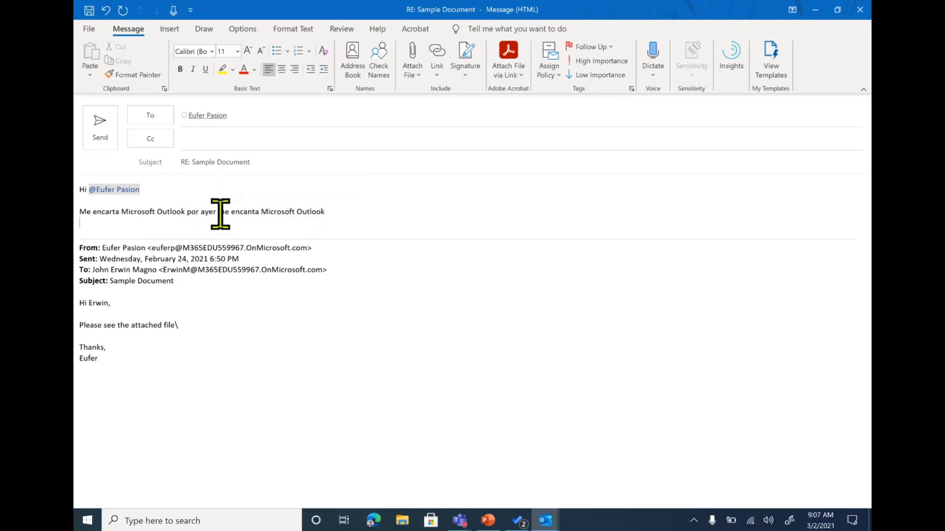
key(ctrl+shift+Left)
key(ctrl+shift+Left)
key(BackSpace)
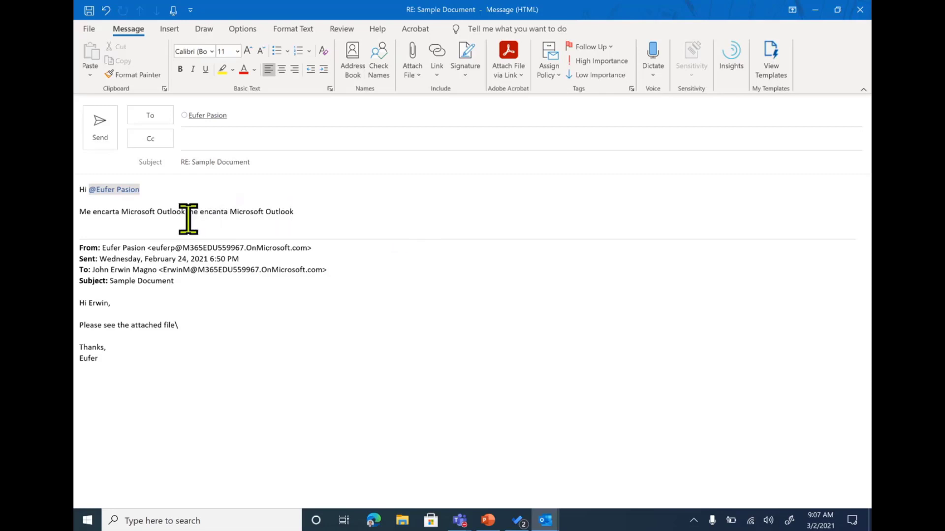
drag(328, 217, 84, 214)
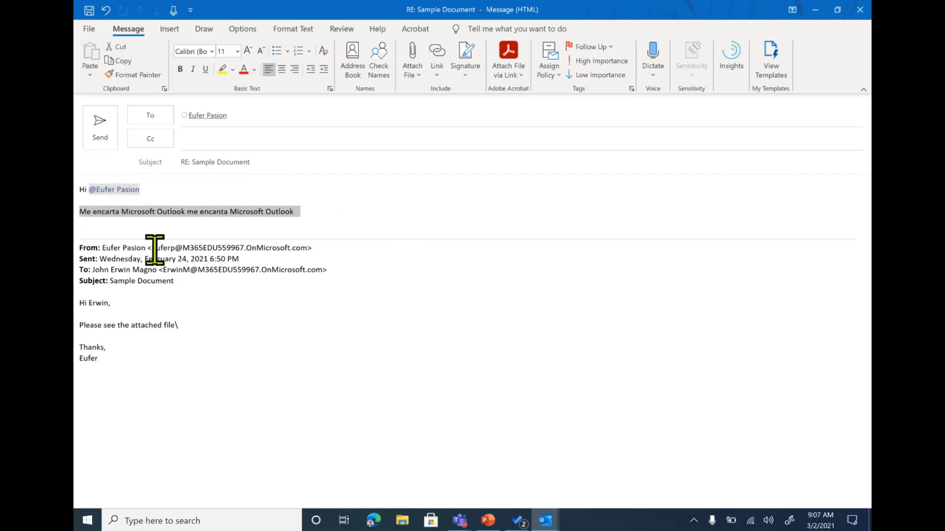
key(Delete)
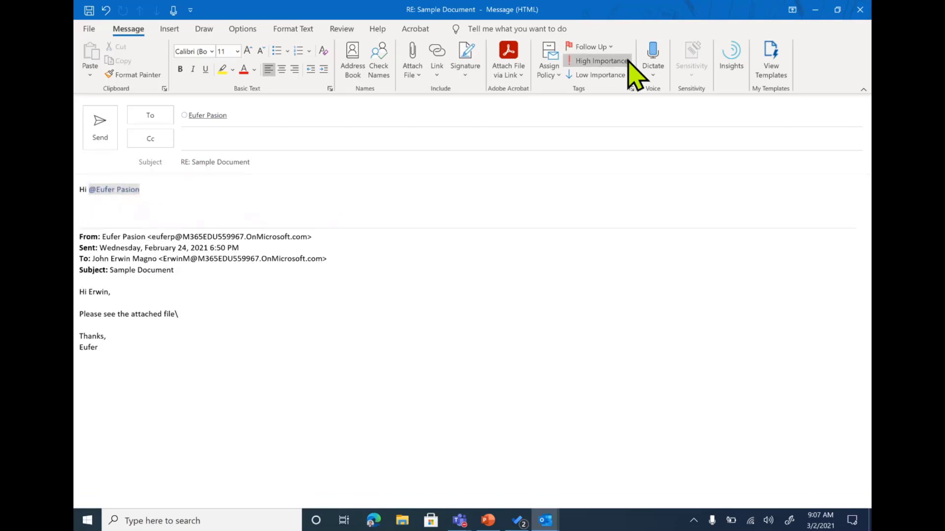
Step: Set dictation to English (United States) and dictate the request for title, paragraph, image and page break changes, ending with "Thank you so much! :)"
click(659, 75)
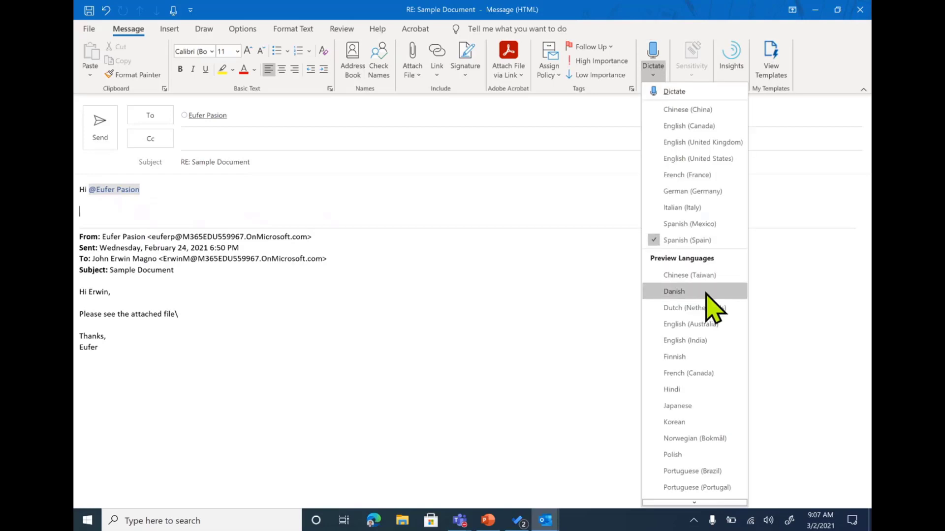
scroll(705, 293, down, 3)
scroll(706, 293, up, 3)
click(655, 75)
click(655, 75)
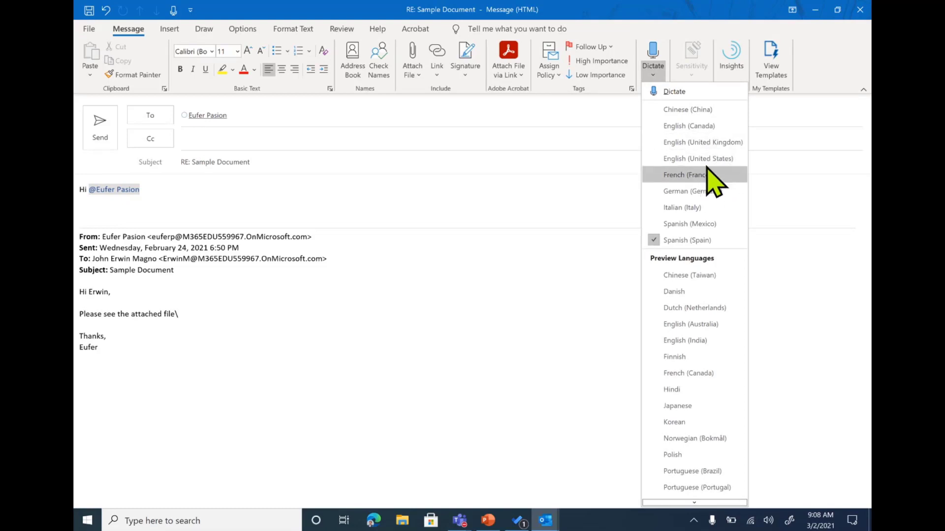
click(712, 159)
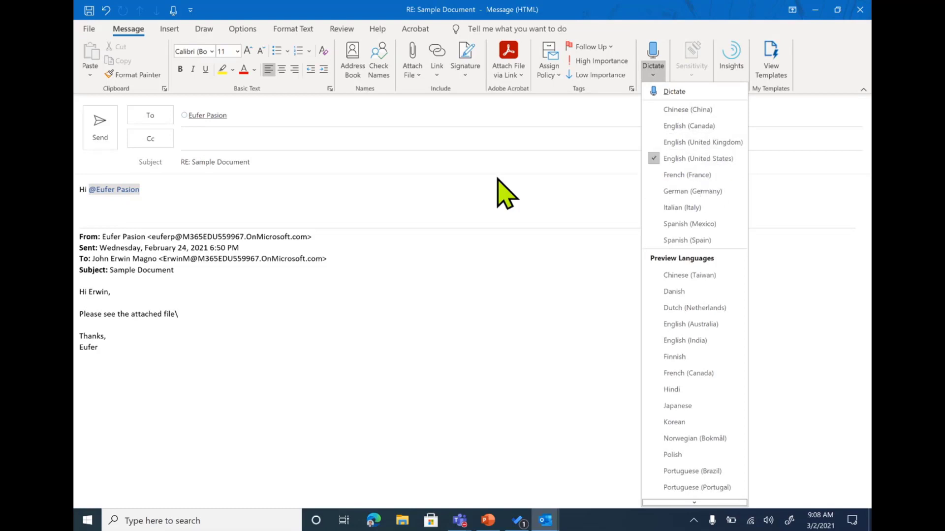
click(156, 209)
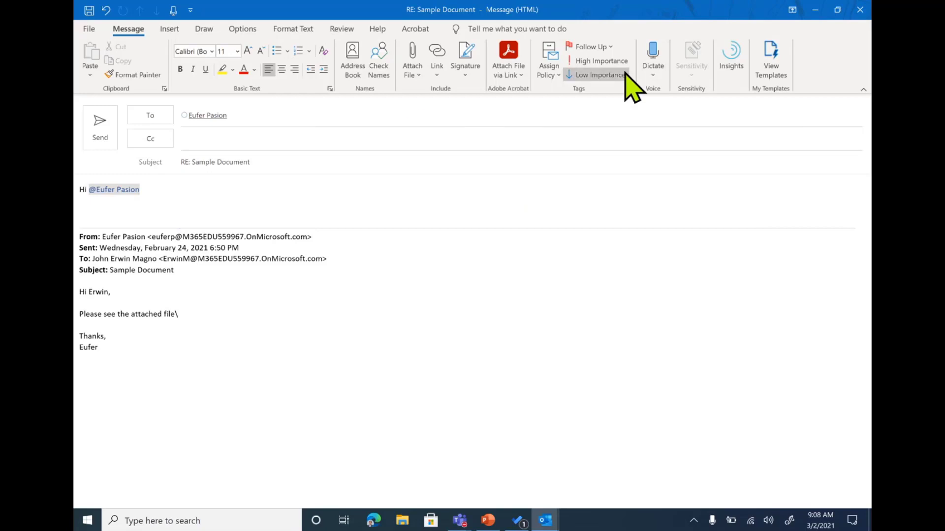
click(656, 46)
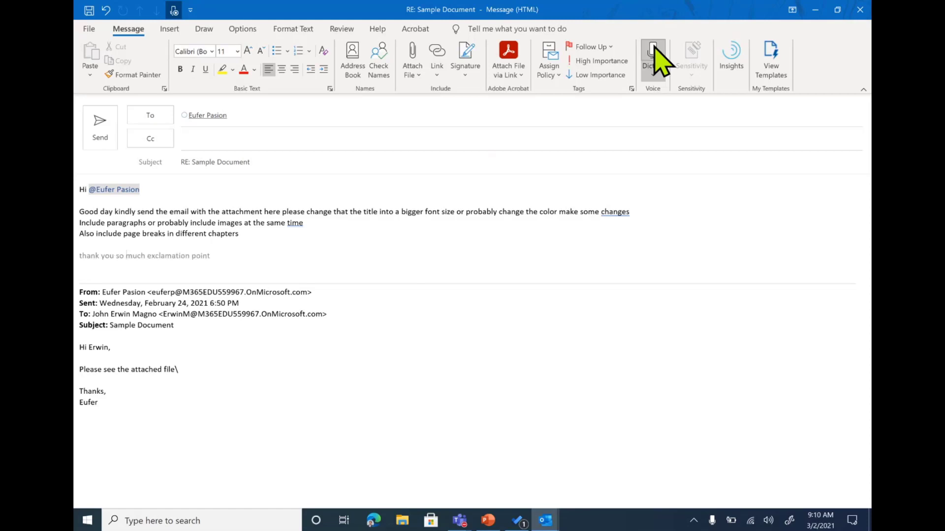
click(654, 47)
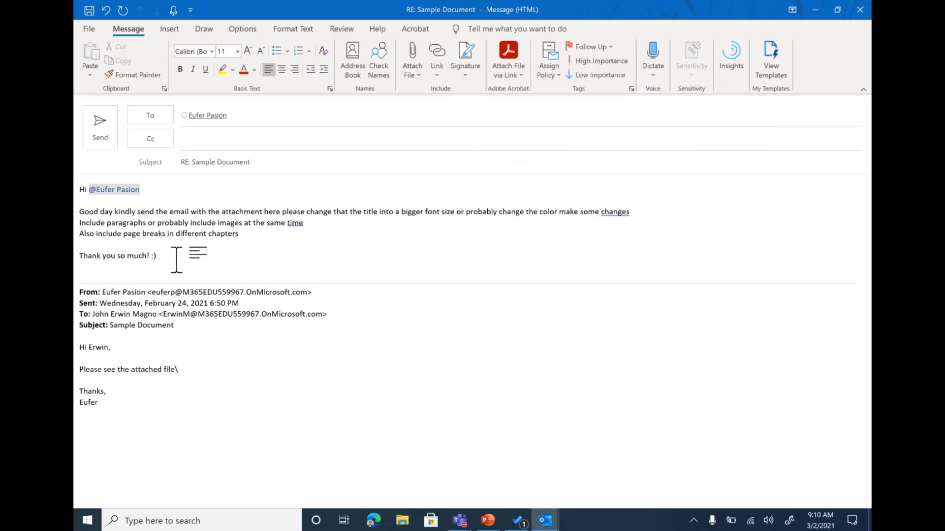
Step: Close the reply with "Cheers," and the sender's first name, leaving a blank line above
key(Return)
key(Return)
text(Cheers,)
key(Return)
text(Erwin)
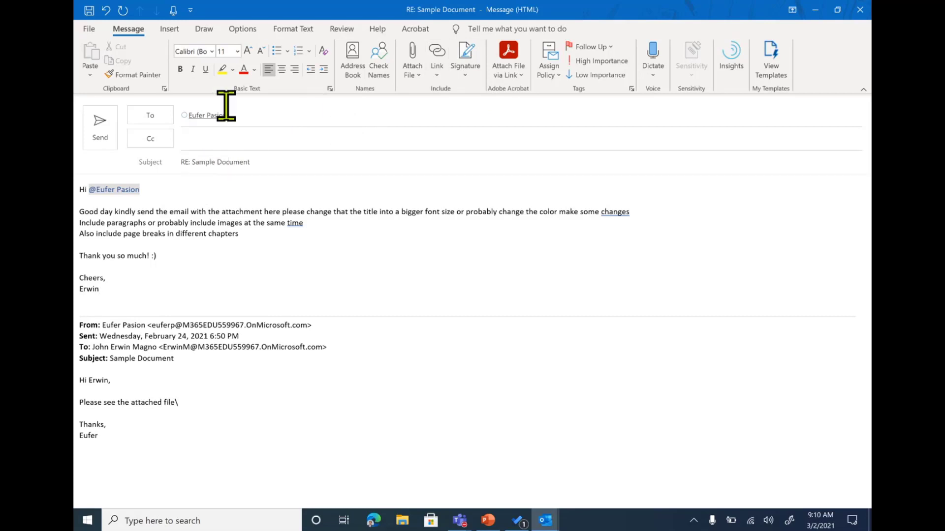
Step: Attach the Project Proposal document from this PC's Desktop folder and send the reply
click(412, 74)
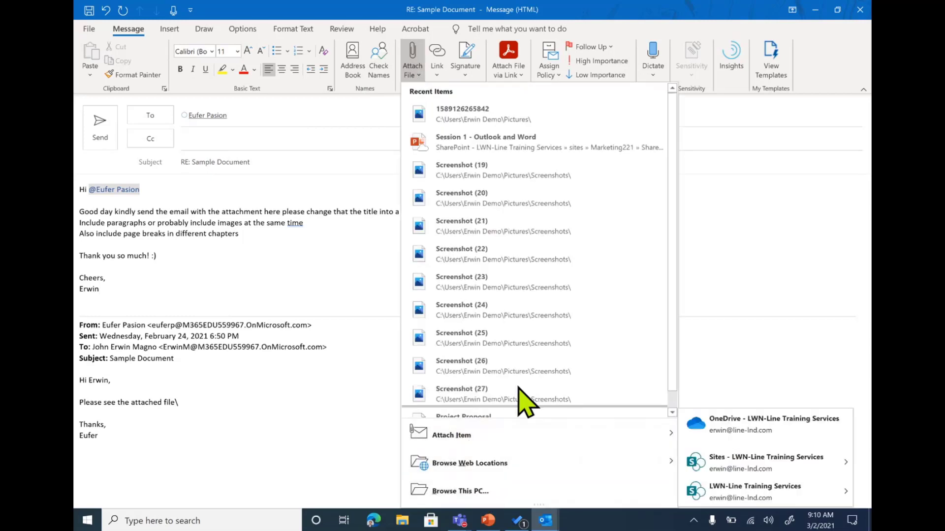
scroll(541, 339, down, 1)
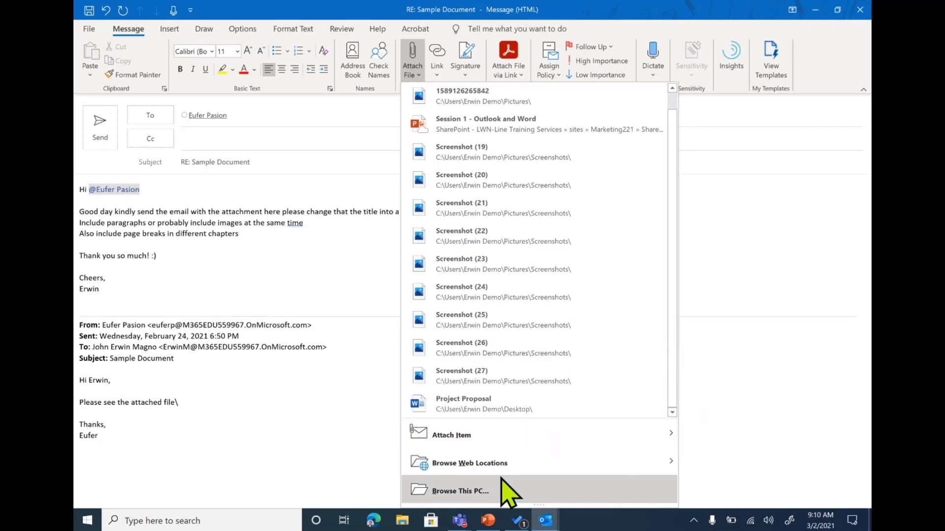
click(451, 491)
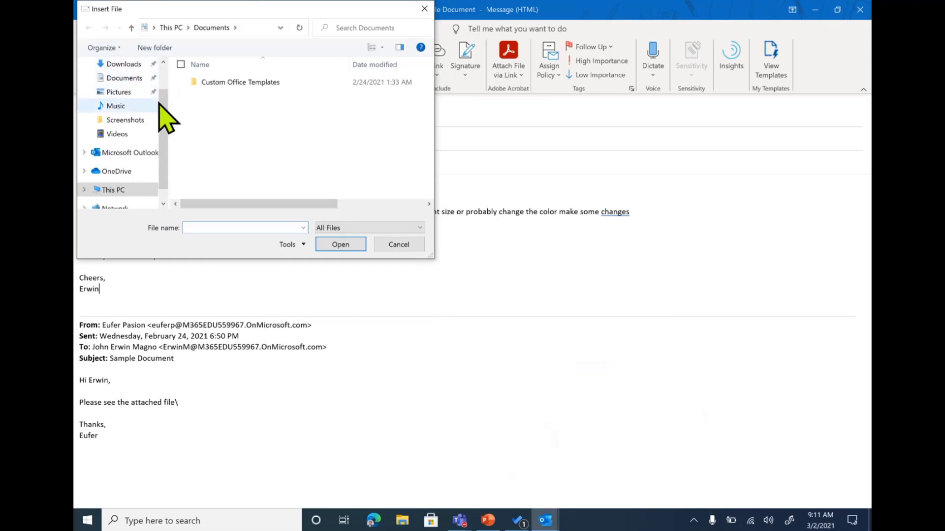
scroll(155, 74, up, 1)
click(124, 74)
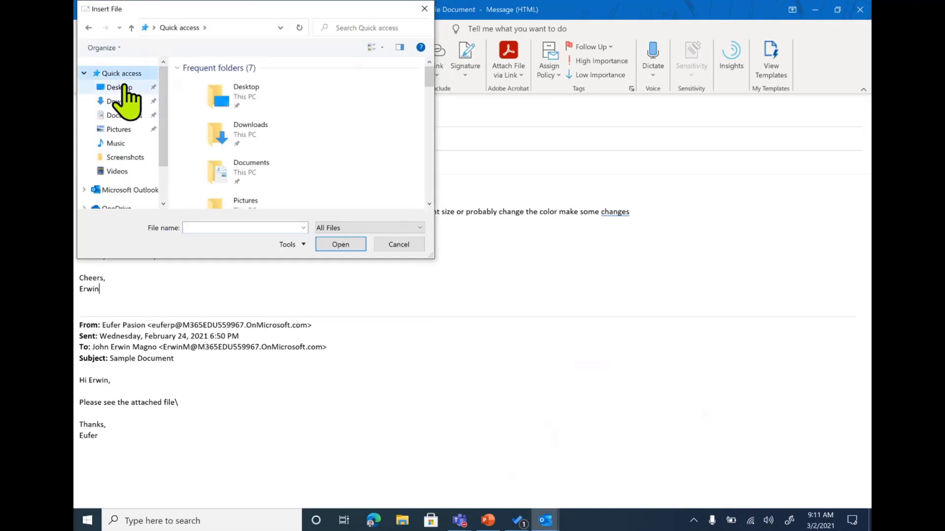
click(125, 87)
click(231, 107)
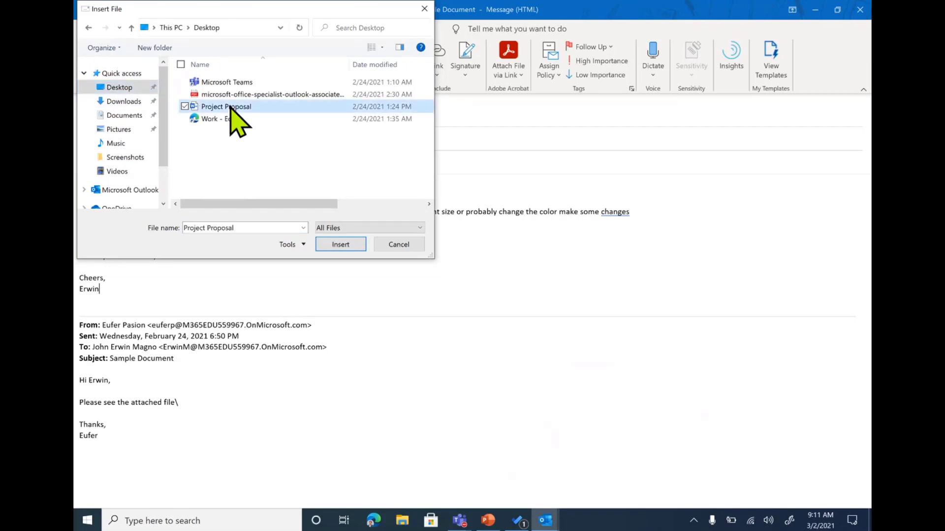
click(343, 248)
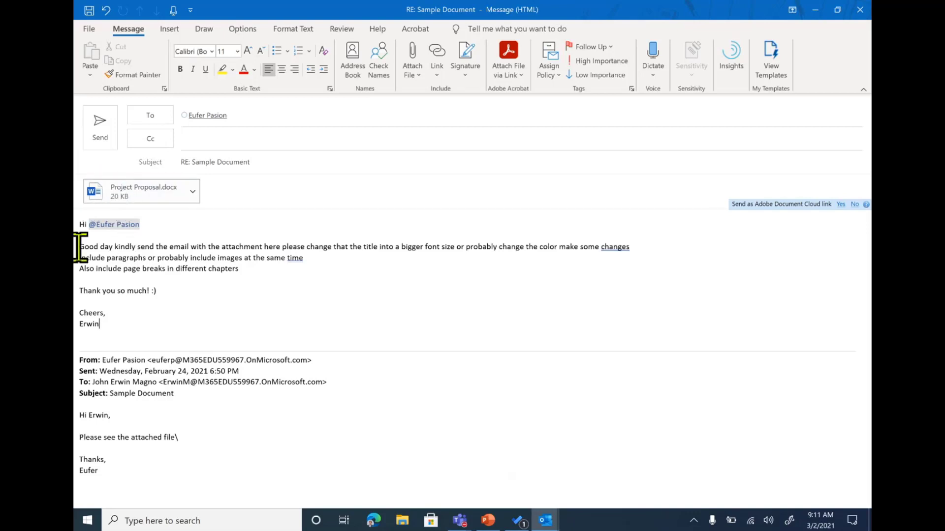
click(99, 126)
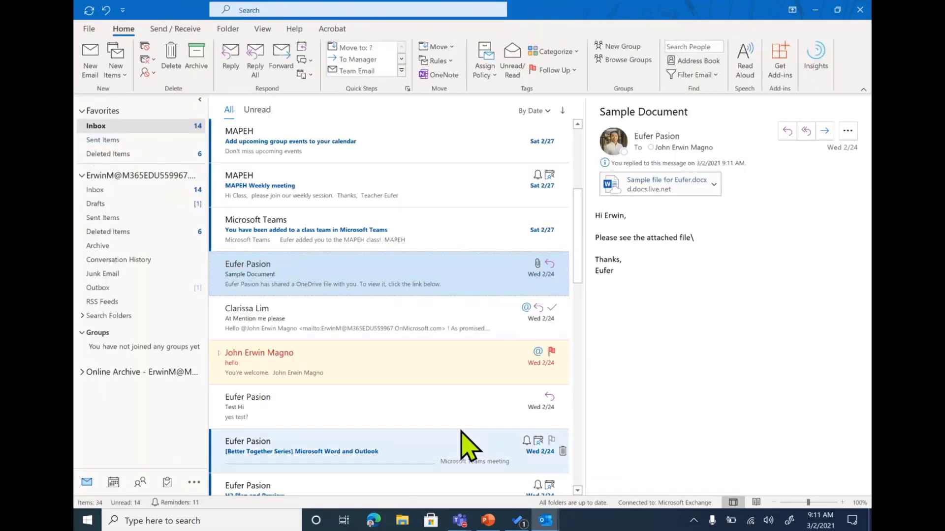
Step: Check the sent Sample Document reply in Sent Items, and switch to the recipient's inbox to view the received message
click(124, 140)
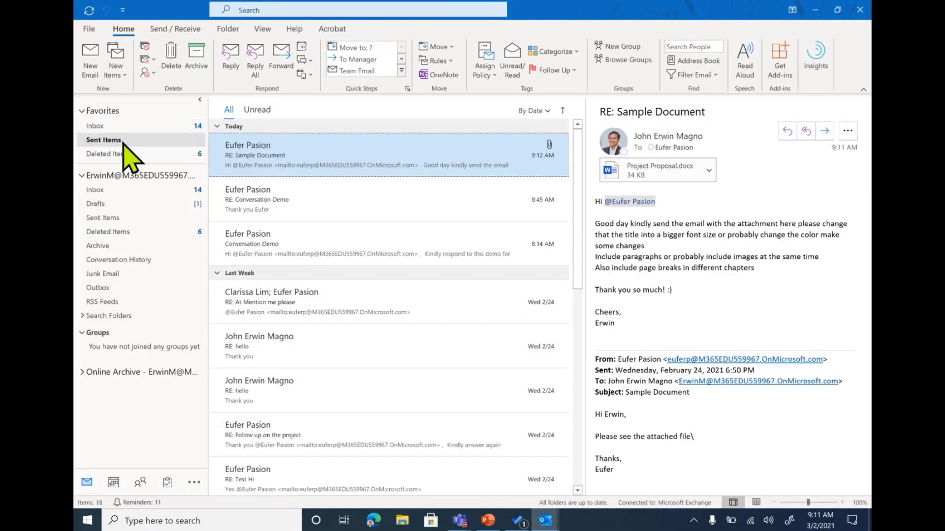
click(126, 141)
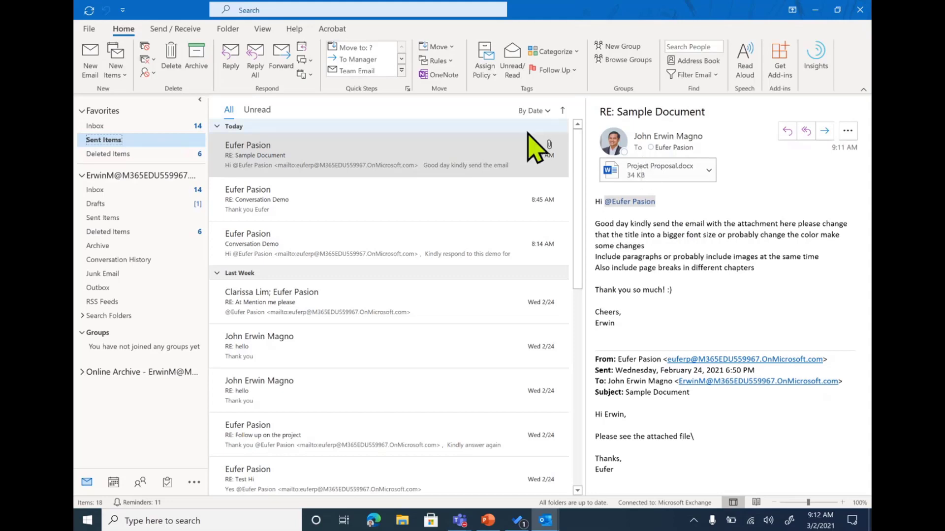
key(alt+Tab)
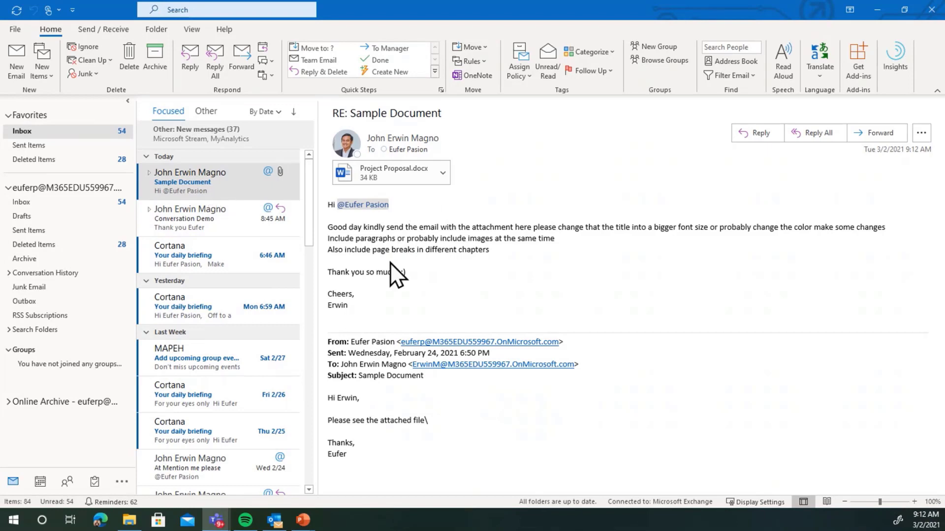
Step: Open the Project Proposal document attached to the received message in Word
click(444, 173)
click(367, 214)
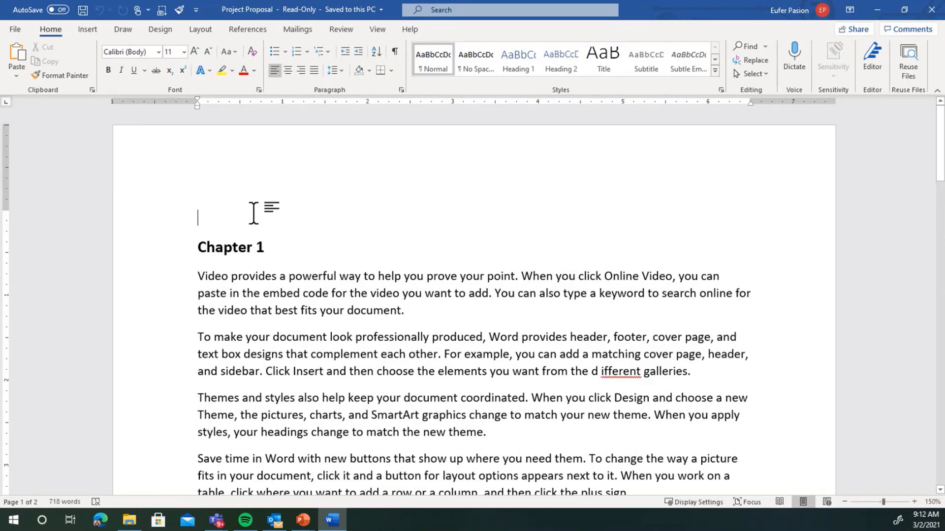
scroll(261, 217, down, 2)
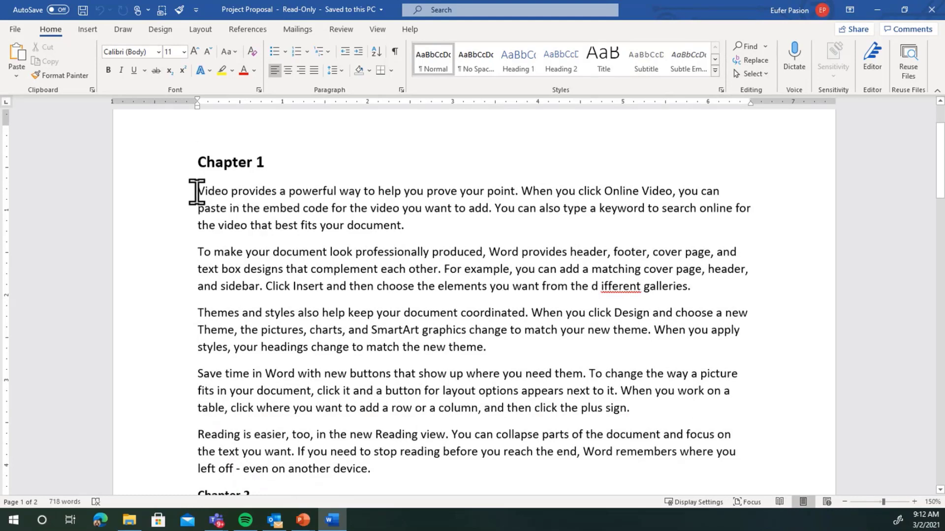
Step: Select the single words "Video" and "provides" in the first line under Chapter 1
drag(196, 192, 227, 191)
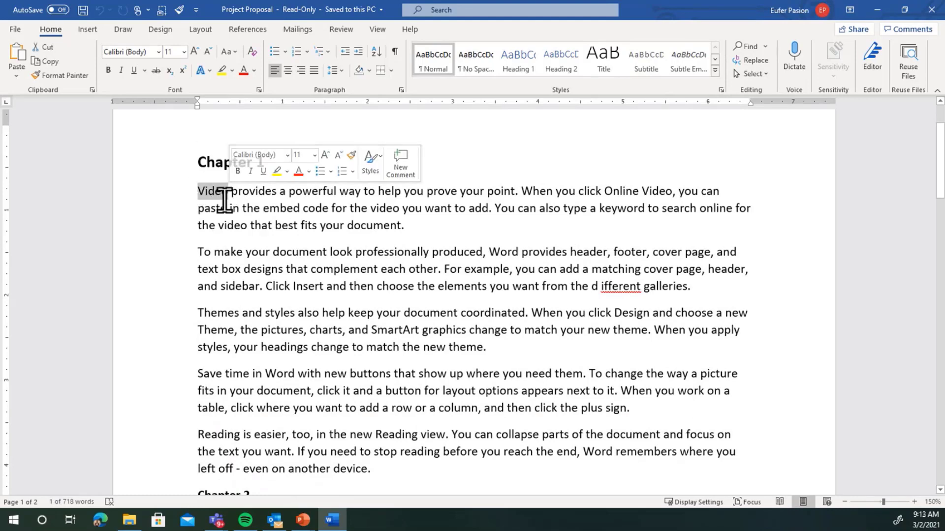
click(226, 237)
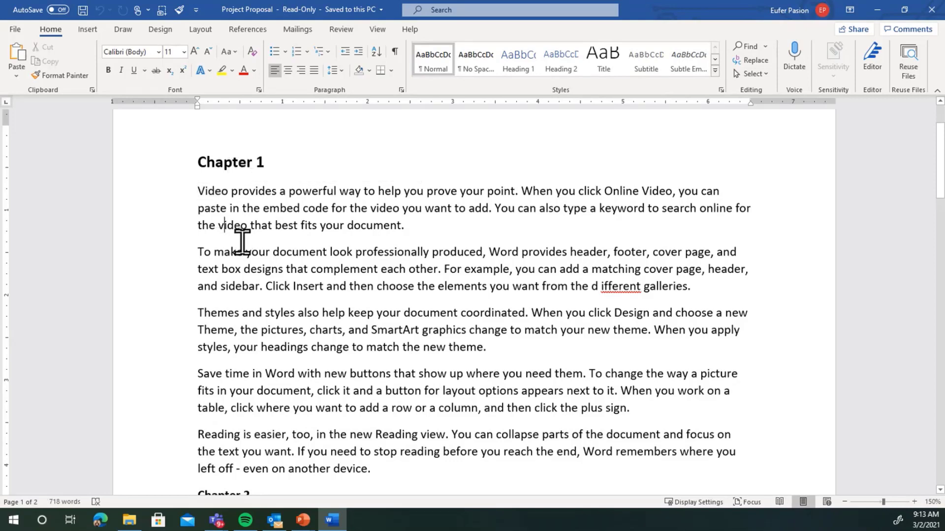
double_click(213, 191)
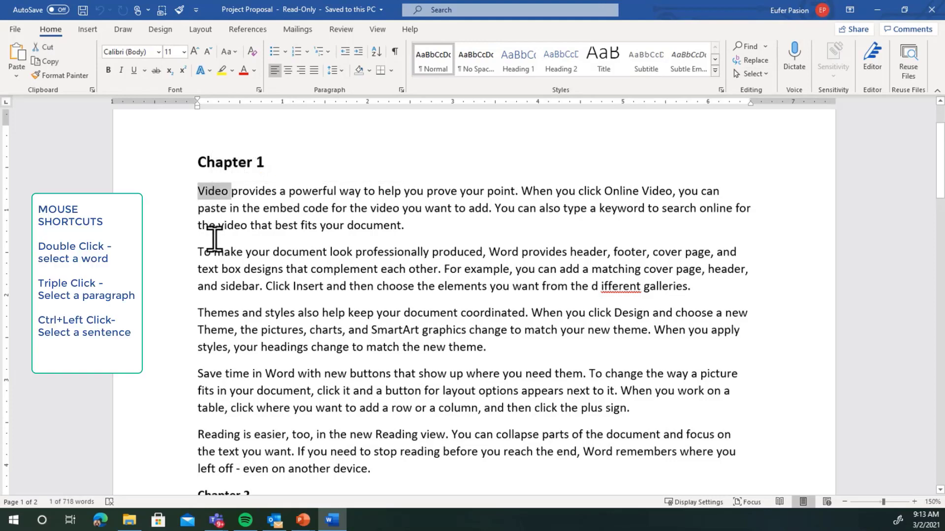
click(250, 224)
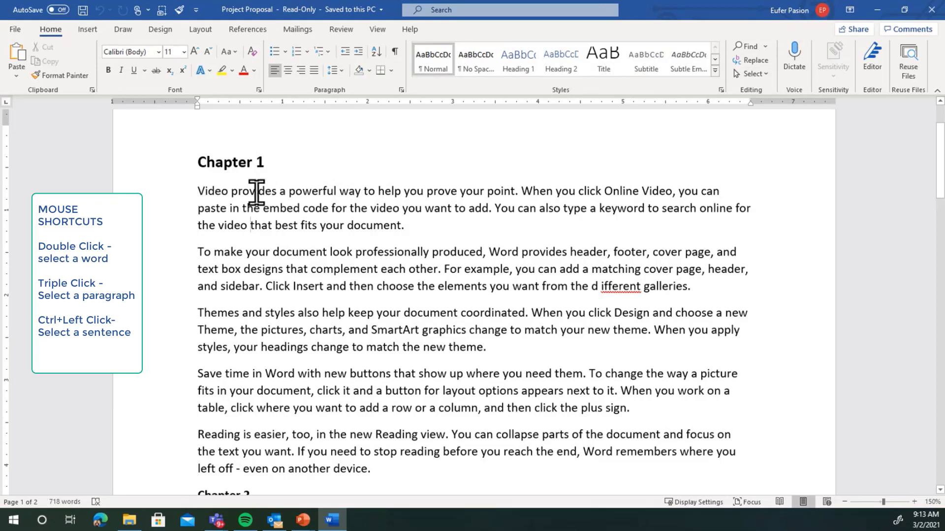
double_click(256, 193)
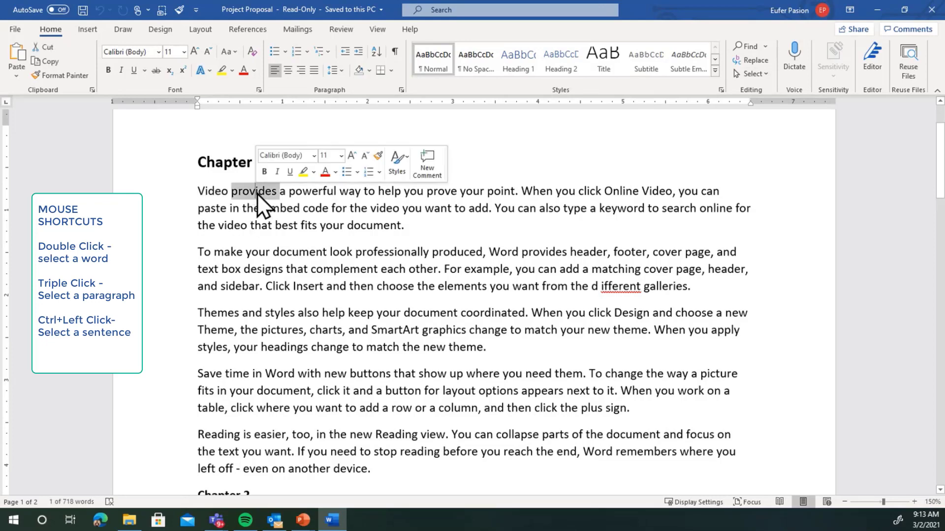
Step: Select the whole first Chapter 1 paragraph, its first sentence, and the sentence starting "Click Insert", clearing the selection each time
triple_click(256, 194)
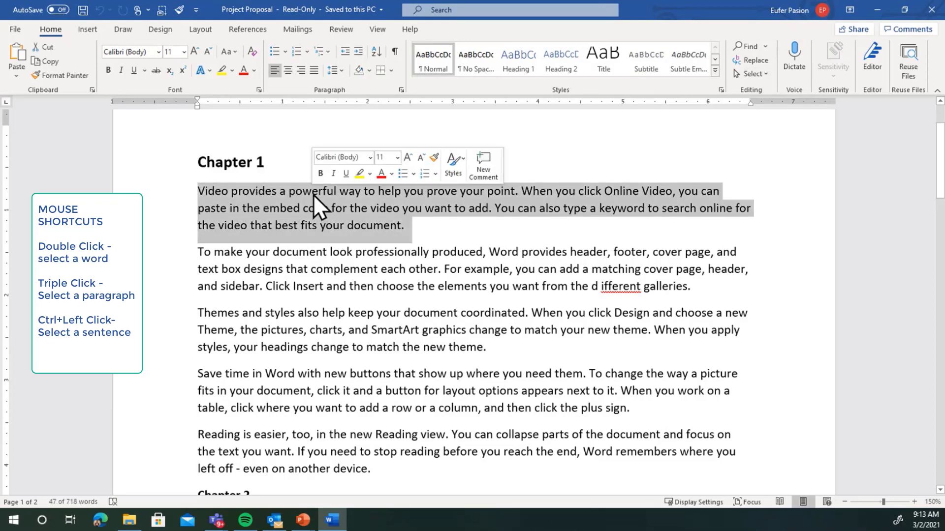
click(277, 229)
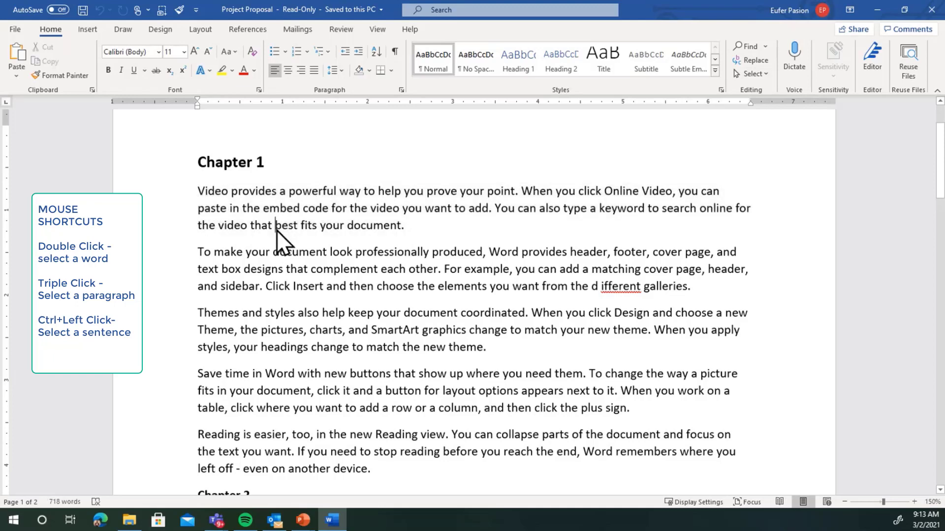
ctrl+click(209, 192)
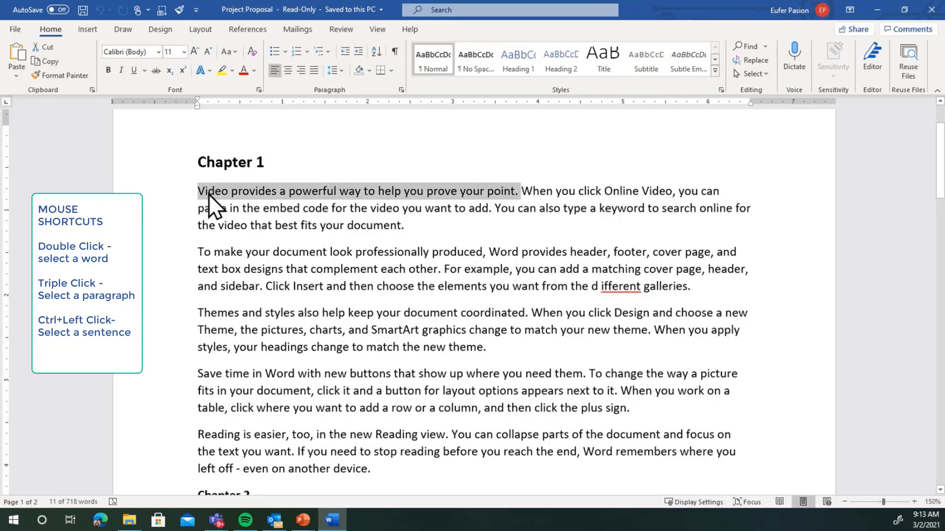
click(273, 252)
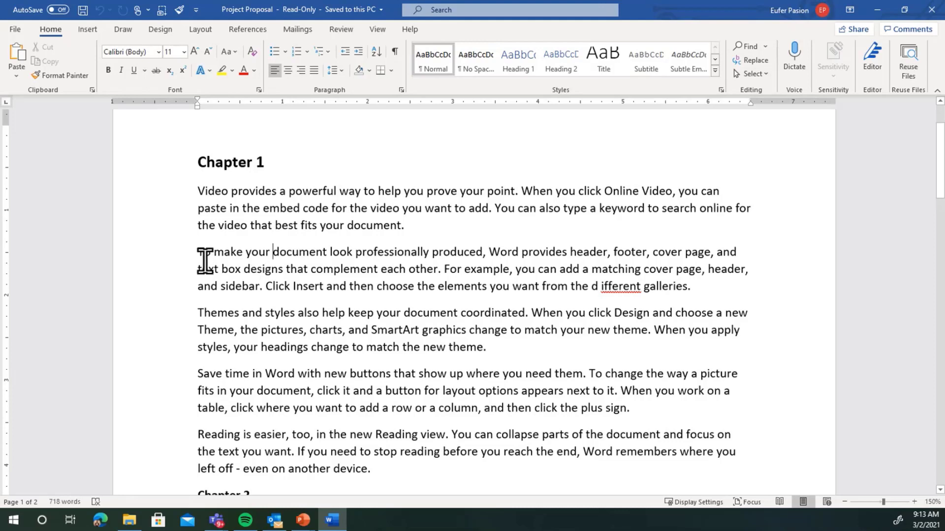
ctrl+click(279, 288)
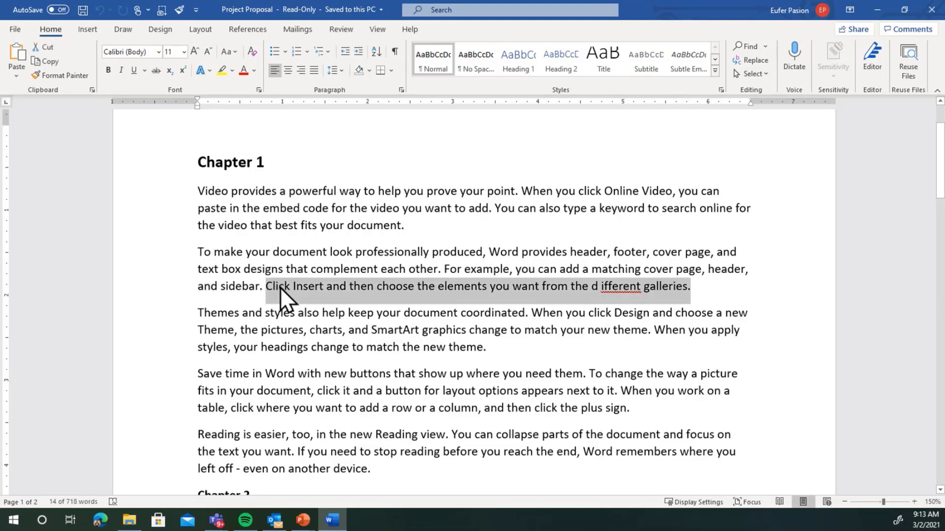
click(310, 203)
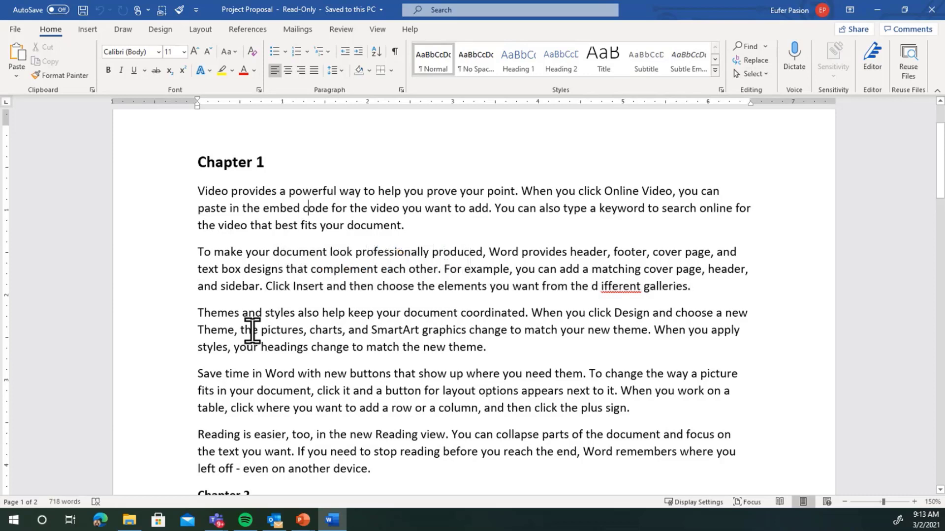
Step: Review the whole document for its chapter headings, comparing the formatting of Chapter 1, Chapter 2 and Chapter 4
scroll(252, 331, down, 10)
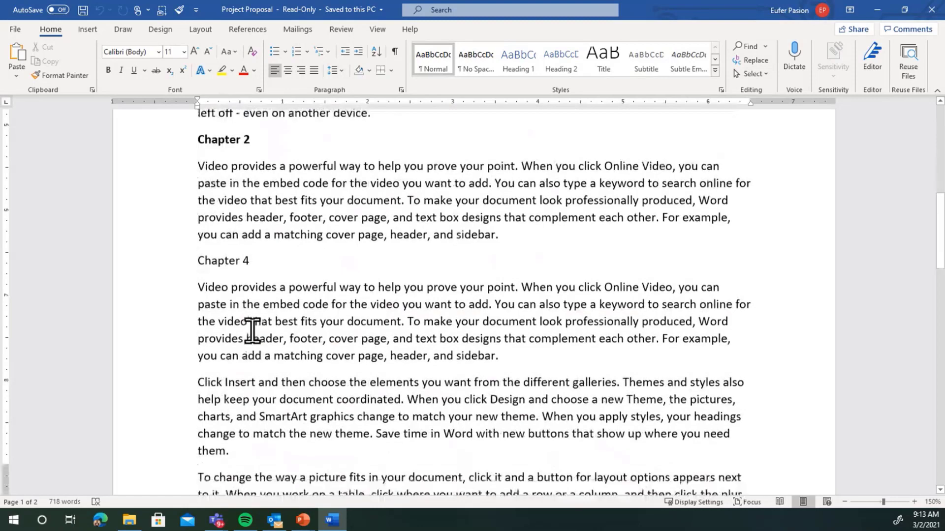
scroll(253, 331, down, 10)
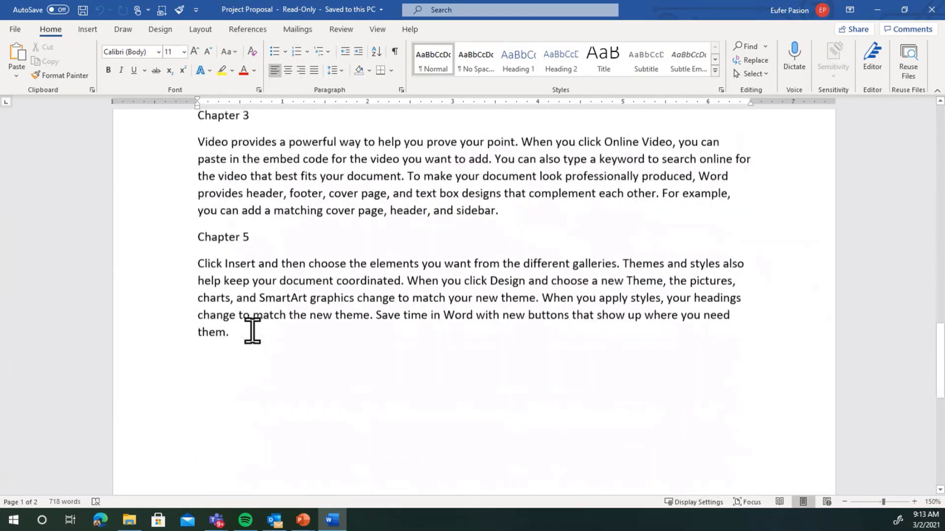
scroll(252, 331, up, 12)
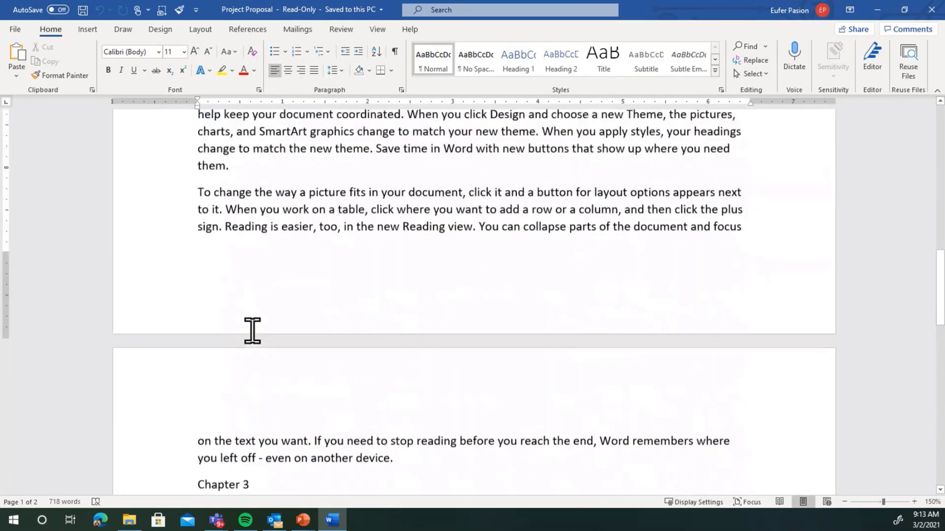
scroll(252, 331, up, 6)
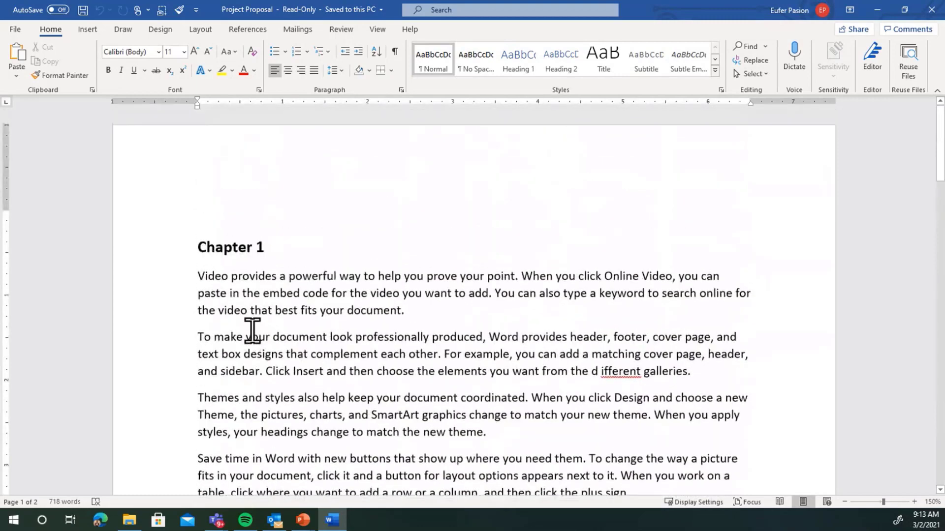
scroll(252, 329, down, 3)
scroll(253, 358, up, 5)
click(187, 250)
scroll(245, 308, down, 5)
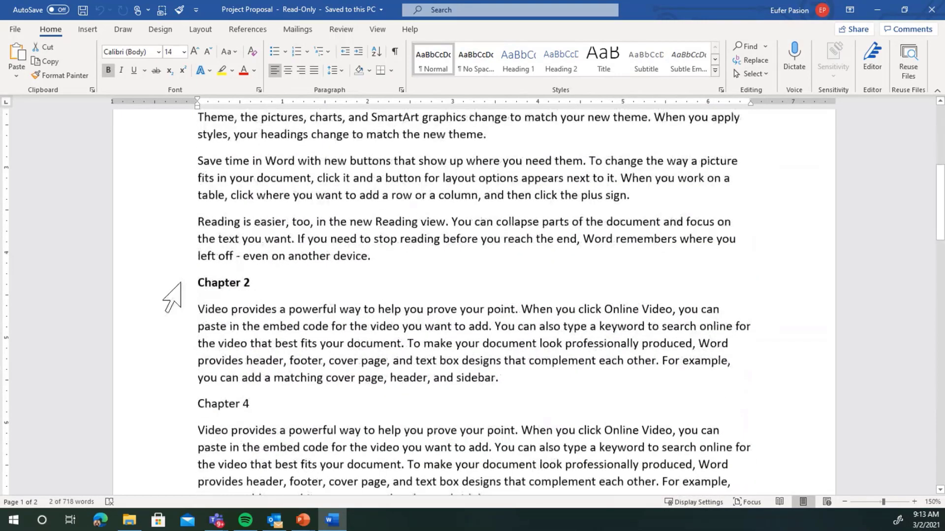
click(181, 283)
scroll(246, 342, down, 2)
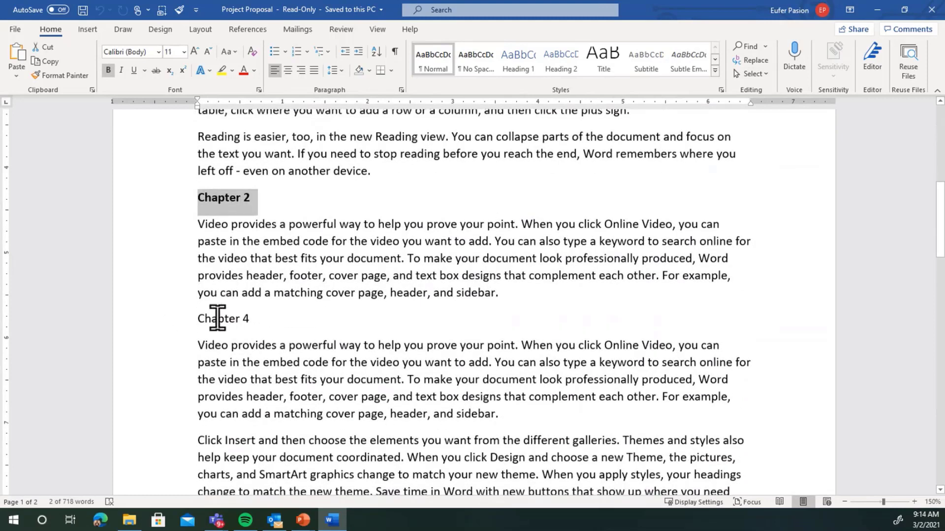
click(219, 319)
scroll(230, 356, down, 2)
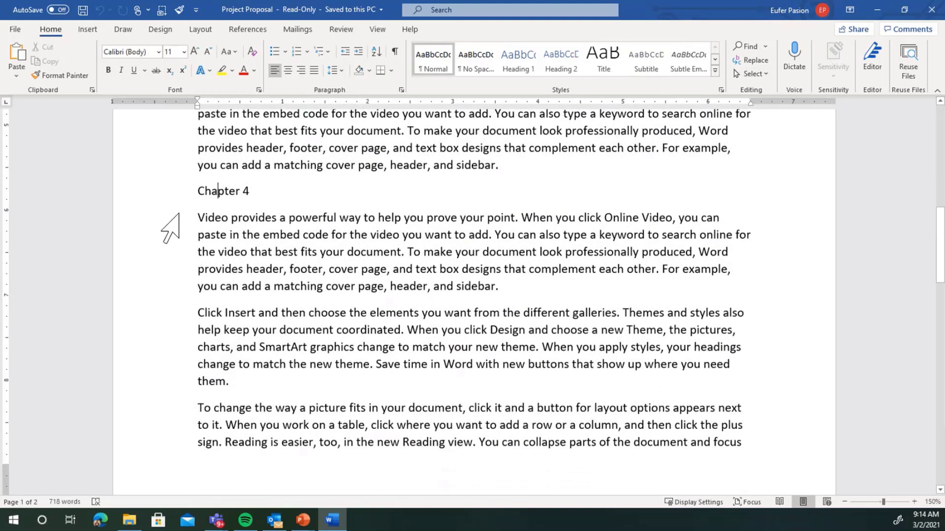
Step: Format the Chapter 1 heading in the Algerian font with red text and an underline
key(ctrl+Home)
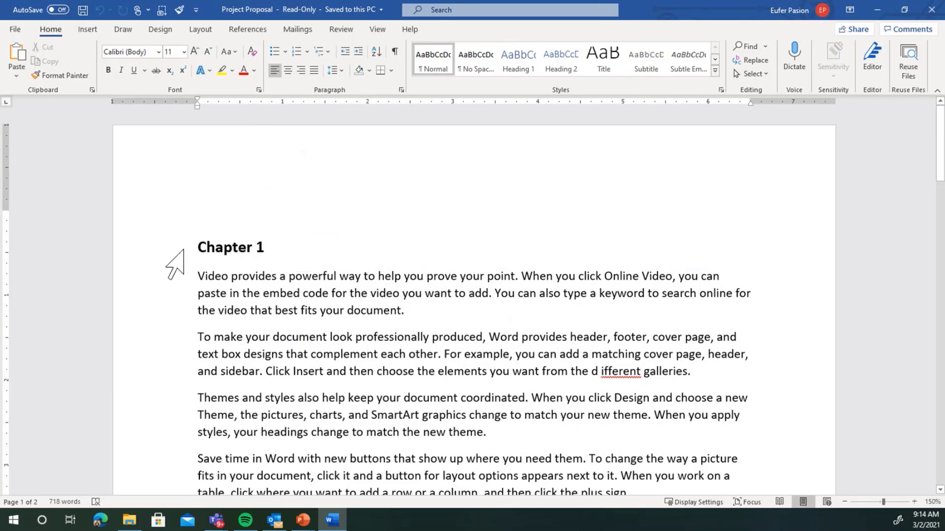
click(167, 247)
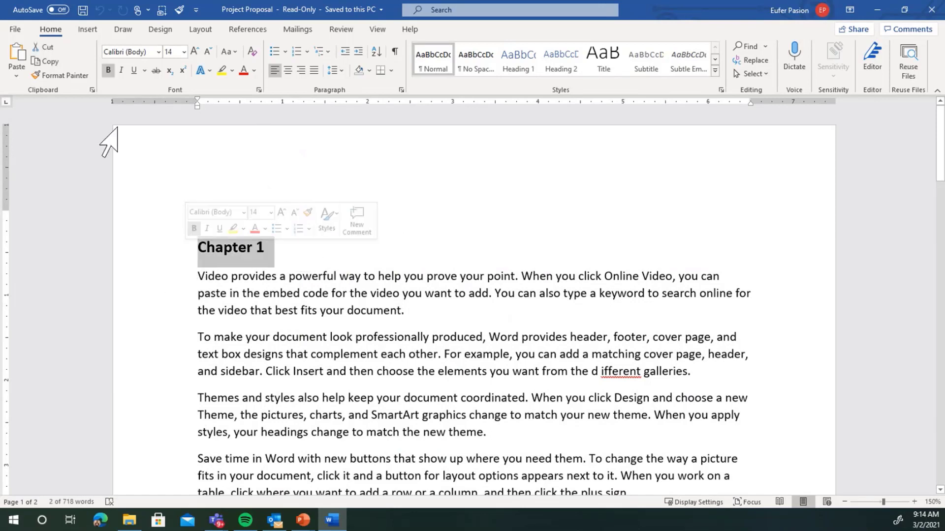
click(158, 52)
click(157, 134)
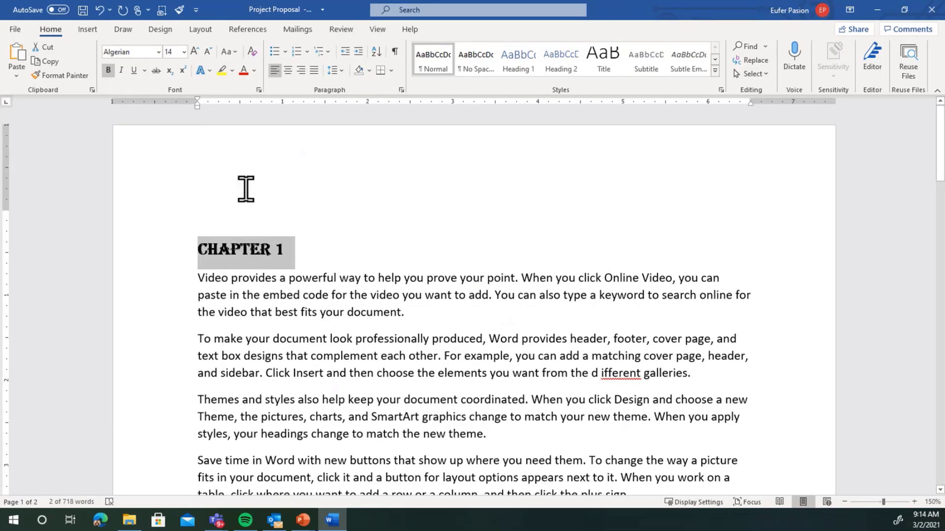
click(243, 72)
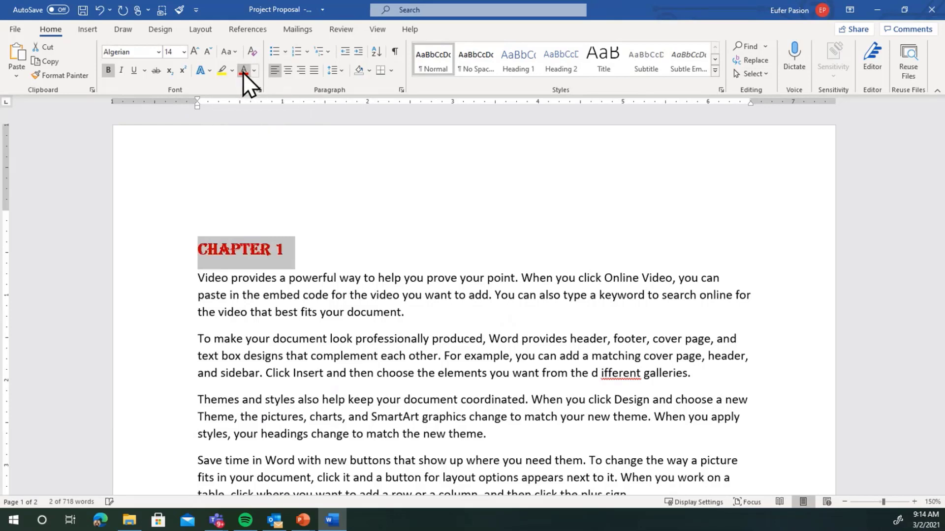
click(135, 71)
Step: Copy the Chapter 1 heading's formatting with Format Painter locked on for repeated use, and apply it to the Chapter 2 and Chapter 4 headings
scroll(430, 234, down, 3)
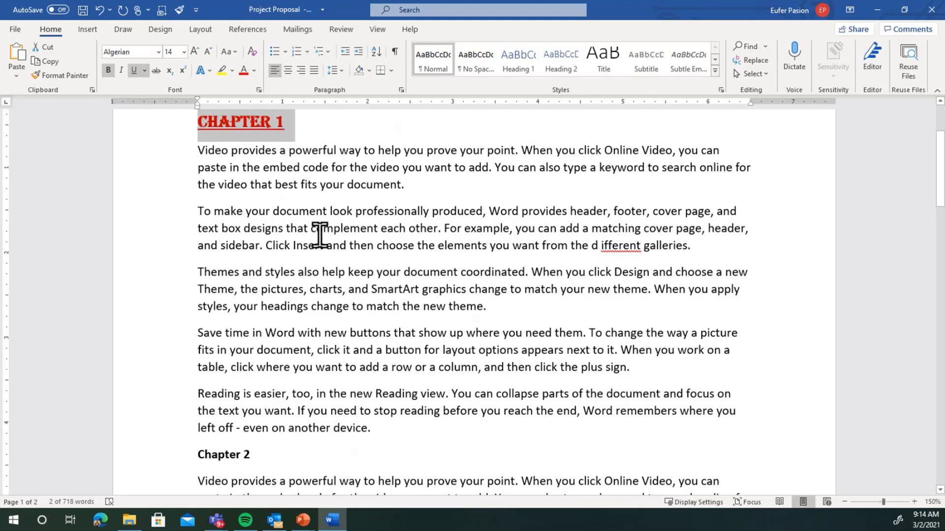
scroll(309, 235, up, 1)
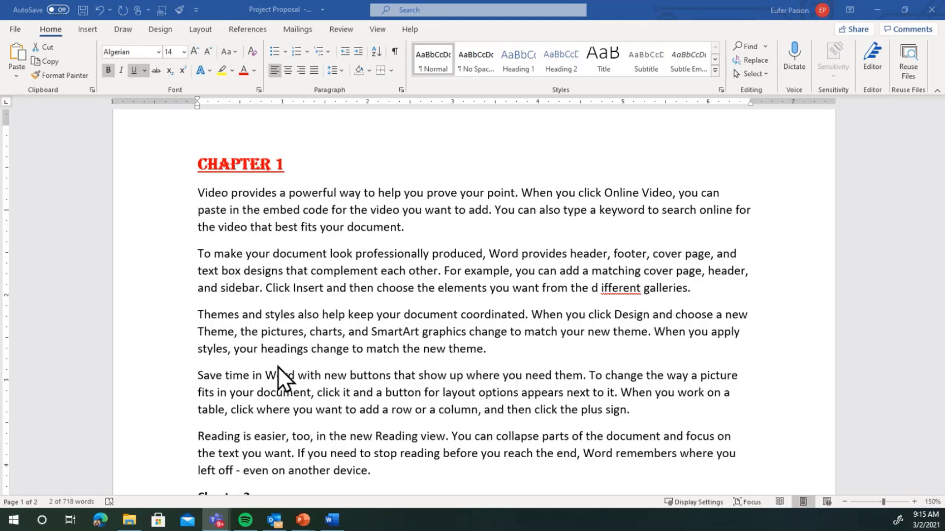
click(279, 205)
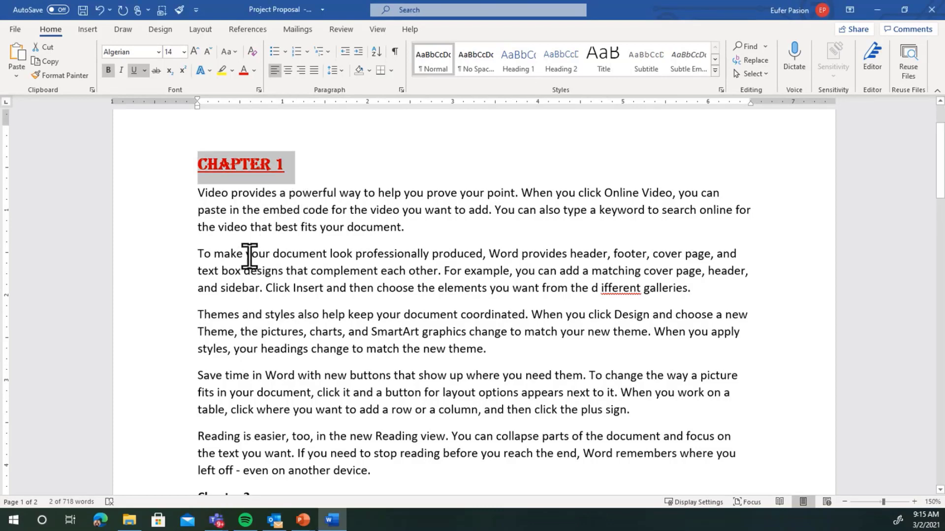
click(72, 75)
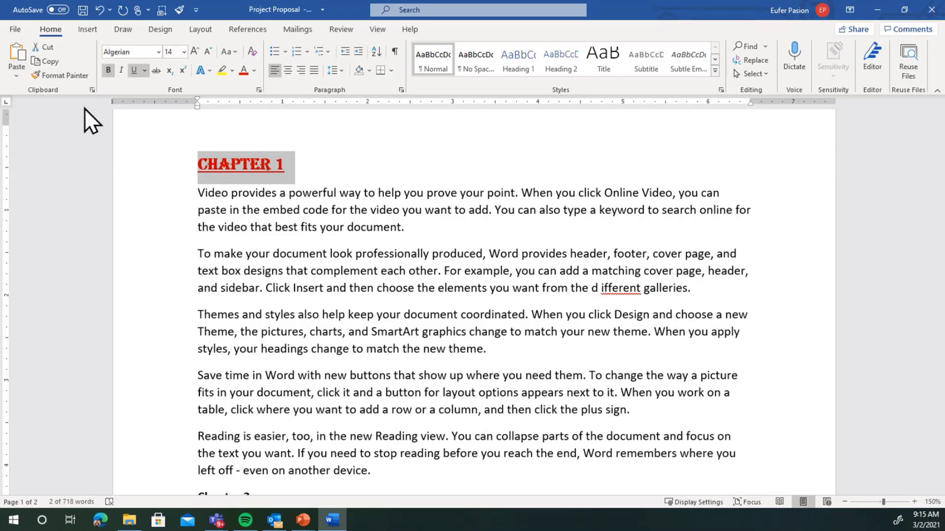
click(69, 77)
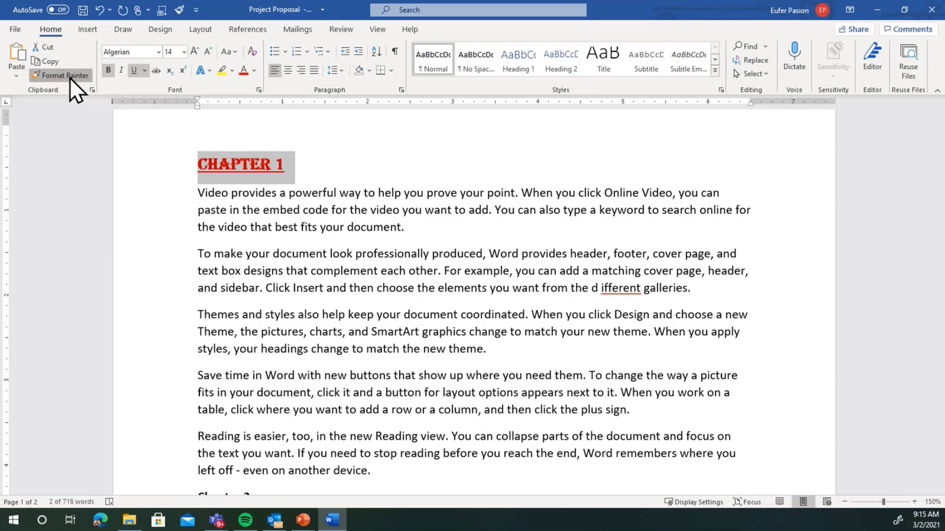
scroll(241, 252, down, 4)
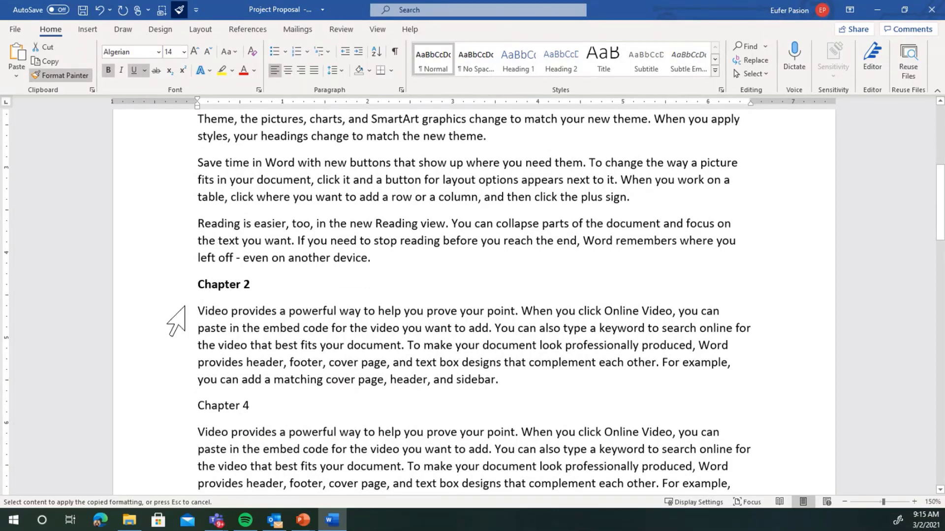
click(181, 286)
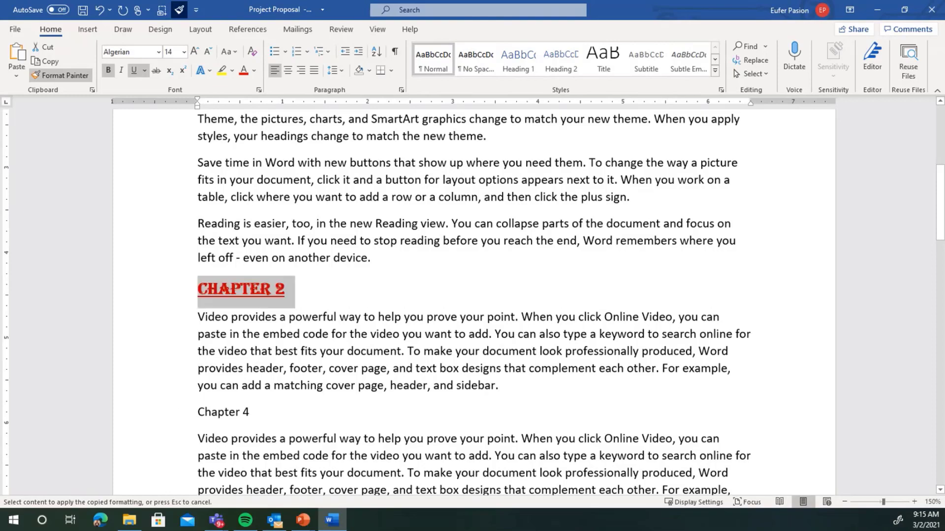
click(178, 412)
Step: Apply the copied heading formatting to the Chapter 3 and Chapter 5 headings on the second page
scroll(178, 406, down, 6)
scroll(170, 411, down, 5)
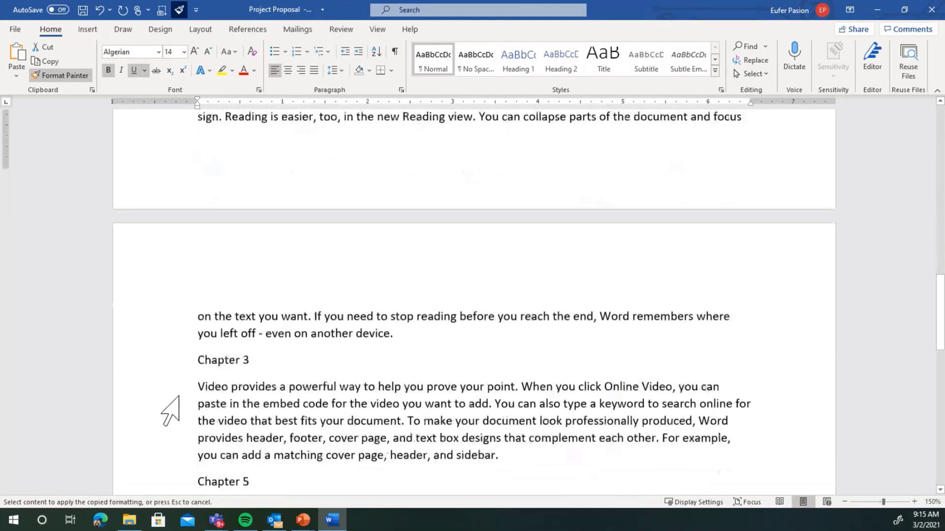
click(169, 324)
click(181, 447)
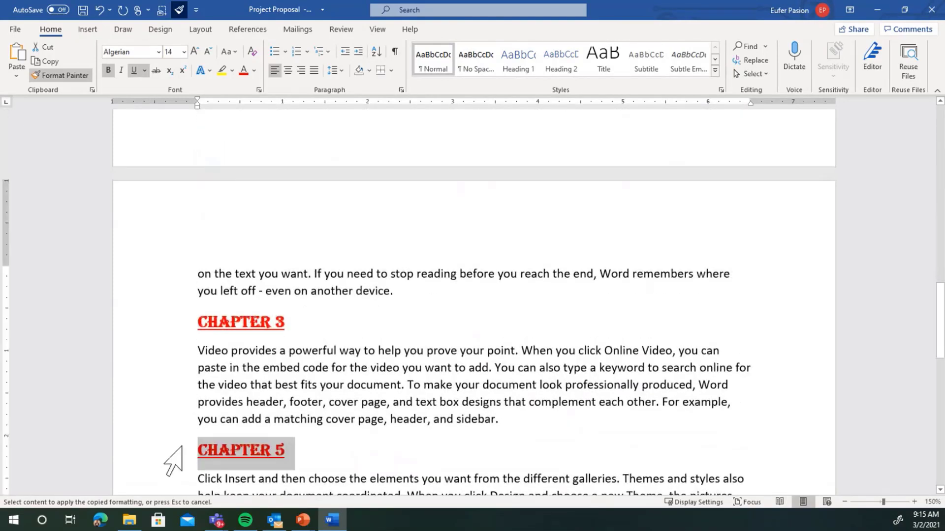
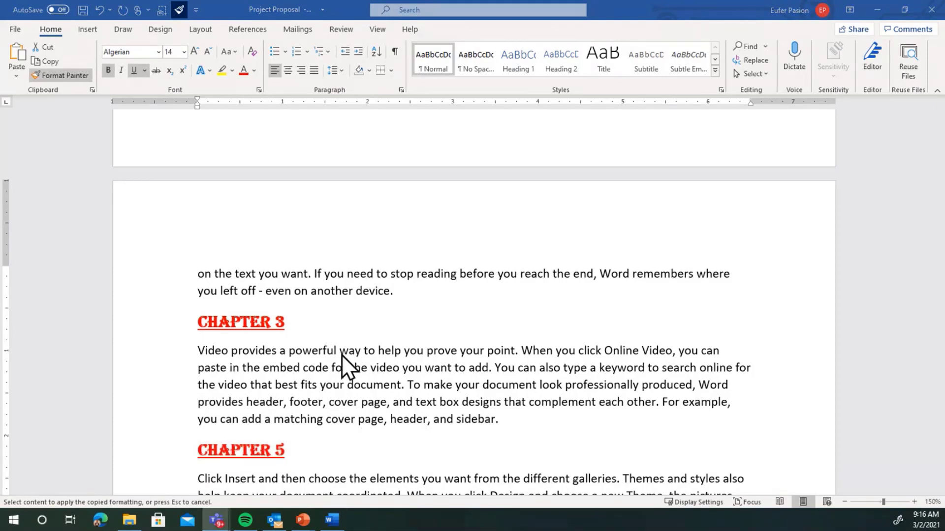
Step: Try the copied formatting on the first body line under Chapter 3, and undo all formatting back to before Chapter 1's red text and underline
click(193, 355)
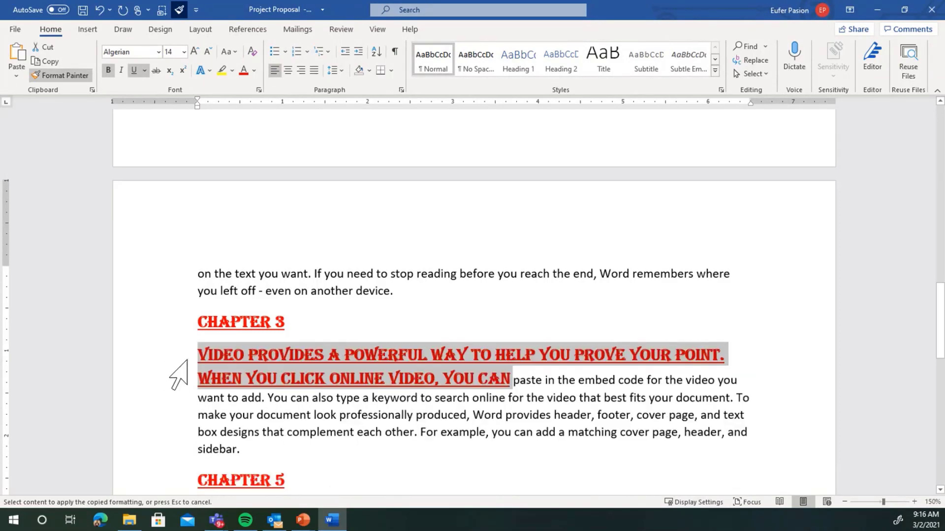
key(ctrl+z)
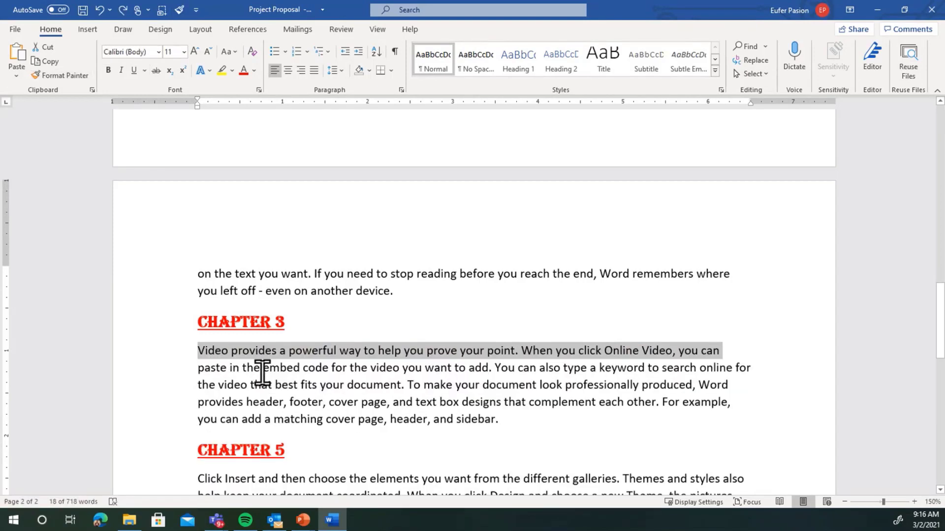
key(ctrl+z)
key(ctrl+z)
key(ctrl+z)
key(ctrl+z)
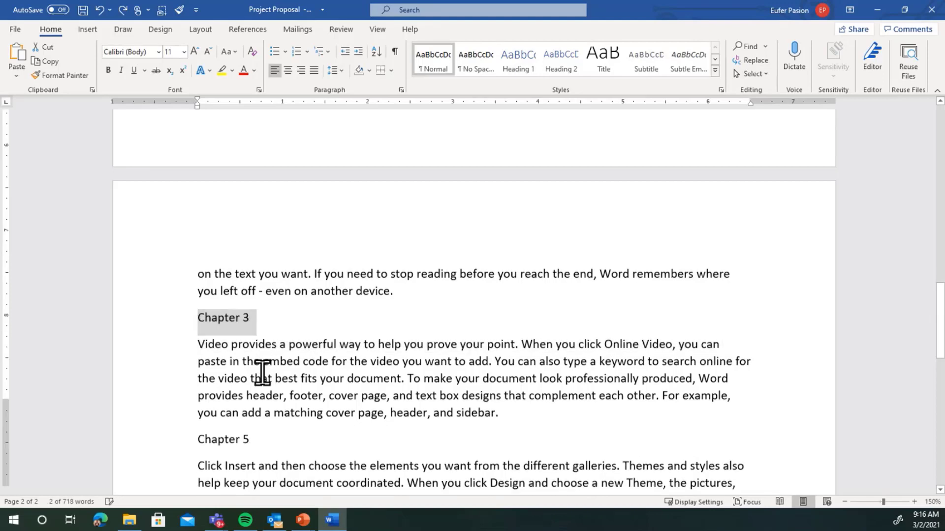
key(ctrl+z)
key(ctrl+z)
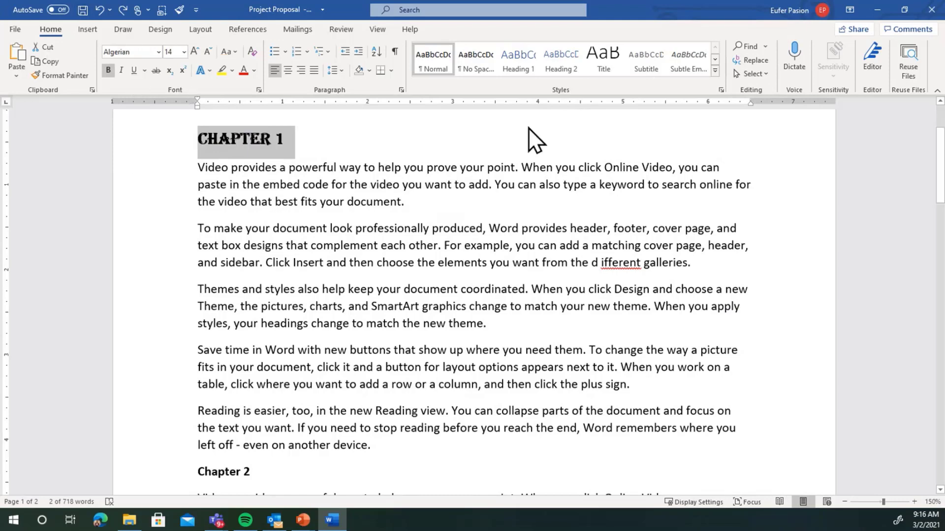
key(ctrl)
key(ctrl)
Step: Select the Chapter 1, 2, 4, 3 and 5 headings together across both pages and apply the Heading 1 style to them
click(278, 199)
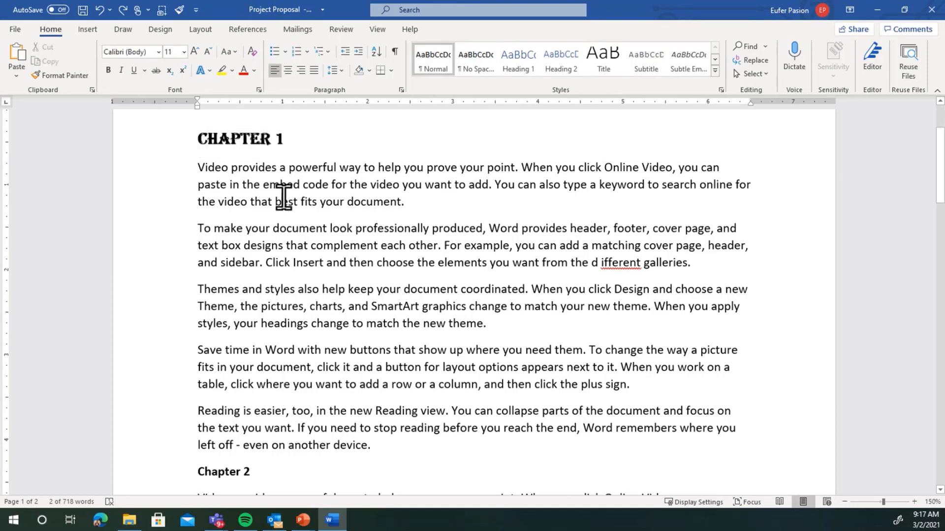
click(172, 137)
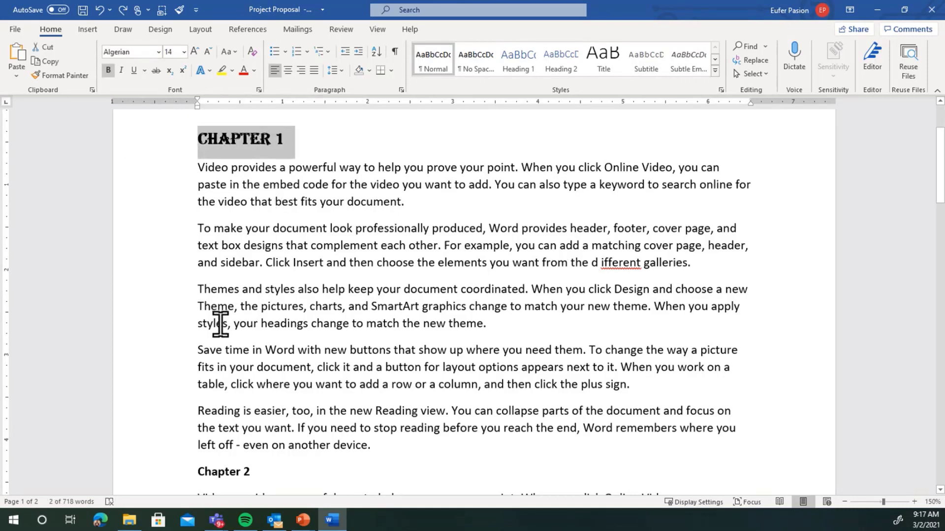
click(262, 201)
click(171, 137)
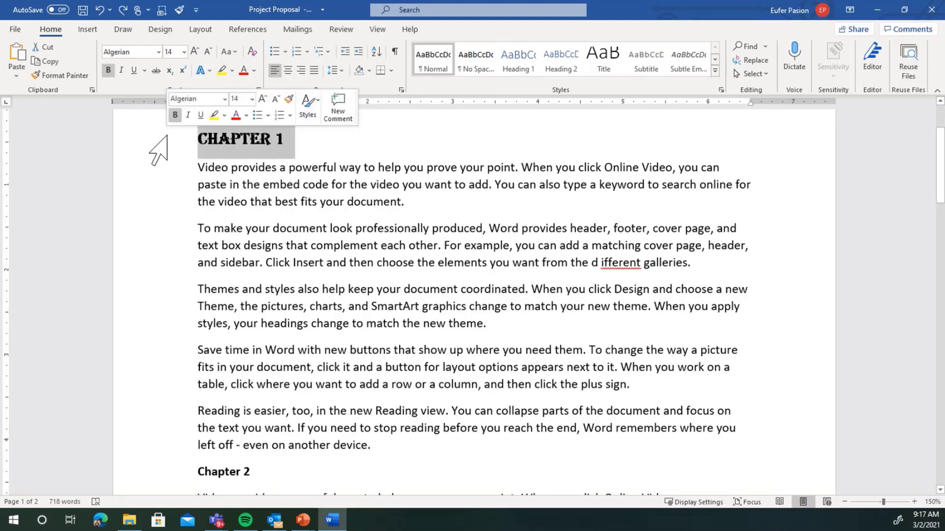
scroll(224, 275, down, 3)
scroll(180, 254, up, 3)
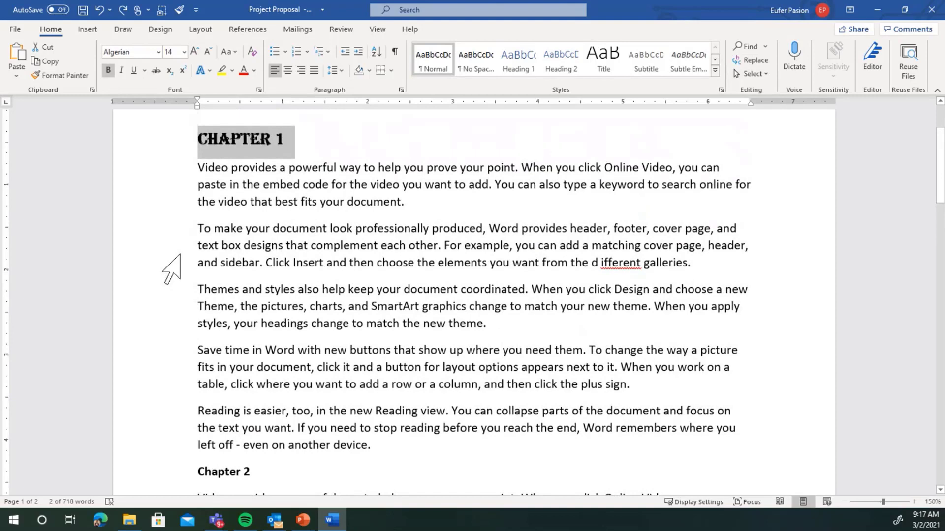
scroll(177, 274, down, 2)
scroll(178, 274, up, 3)
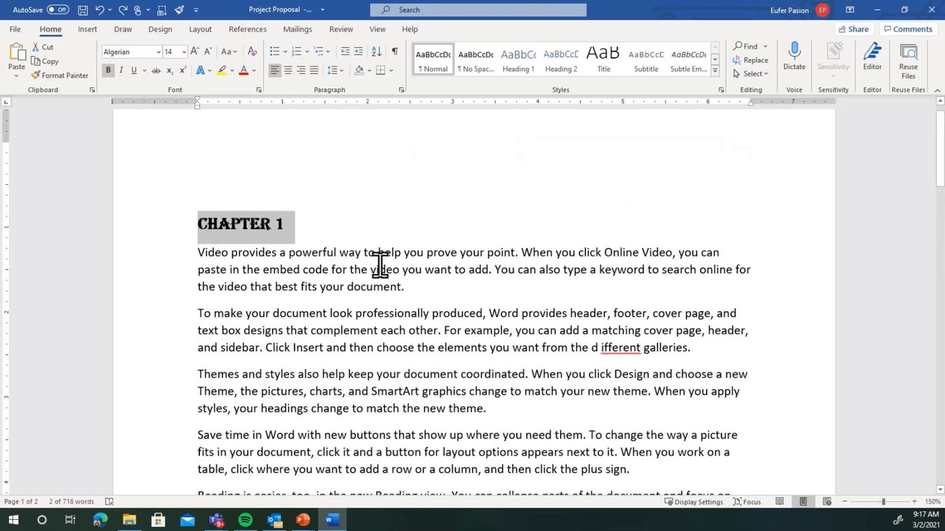
scroll(380, 265, down, 2)
ctrl+click(178, 472)
scroll(214, 424, down, 7)
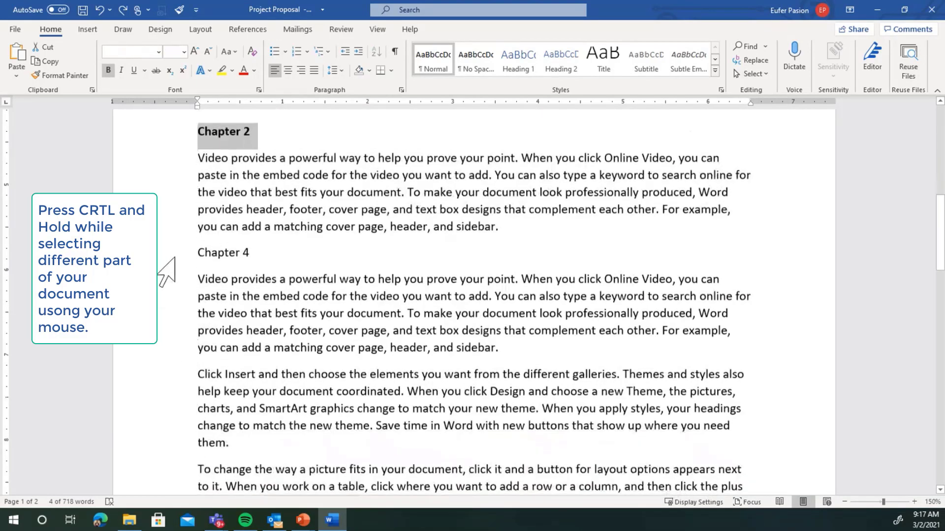
ctrl+click(173, 255)
scroll(159, 450, down, 6)
scroll(165, 439, down, 5)
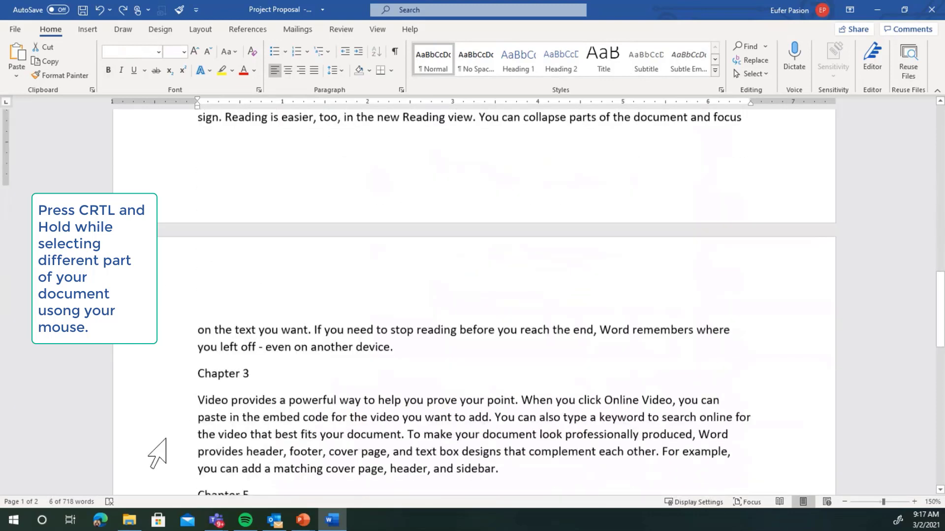
ctrl+click(186, 295)
ctrl+click(184, 419)
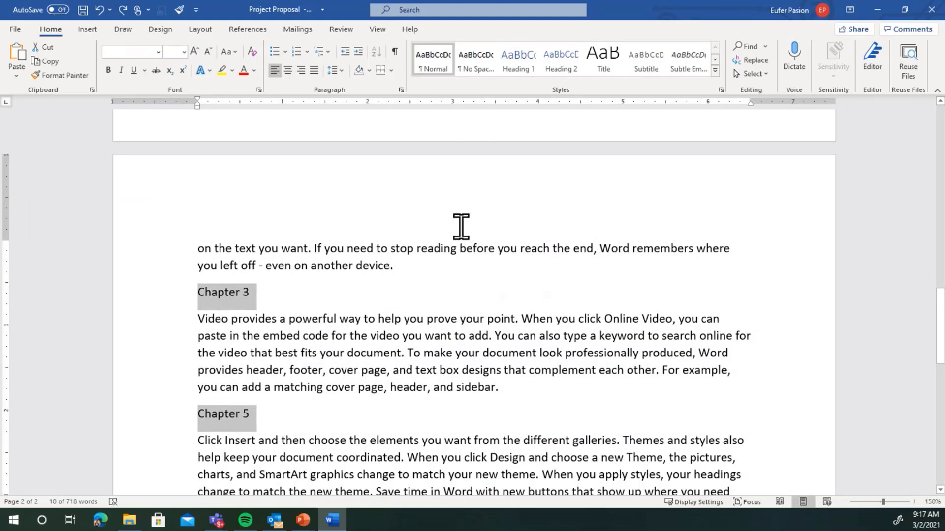
click(524, 63)
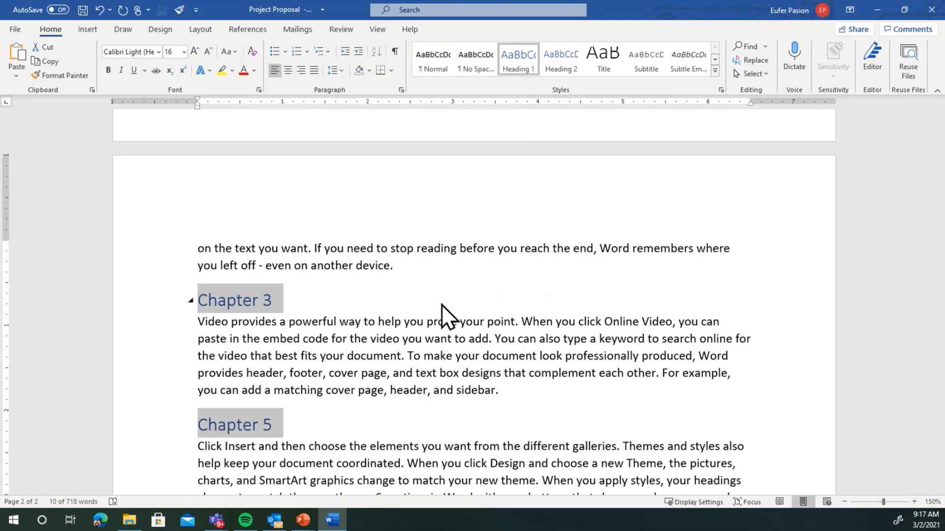
scroll(433, 326, up, 6)
scroll(433, 326, up, 10)
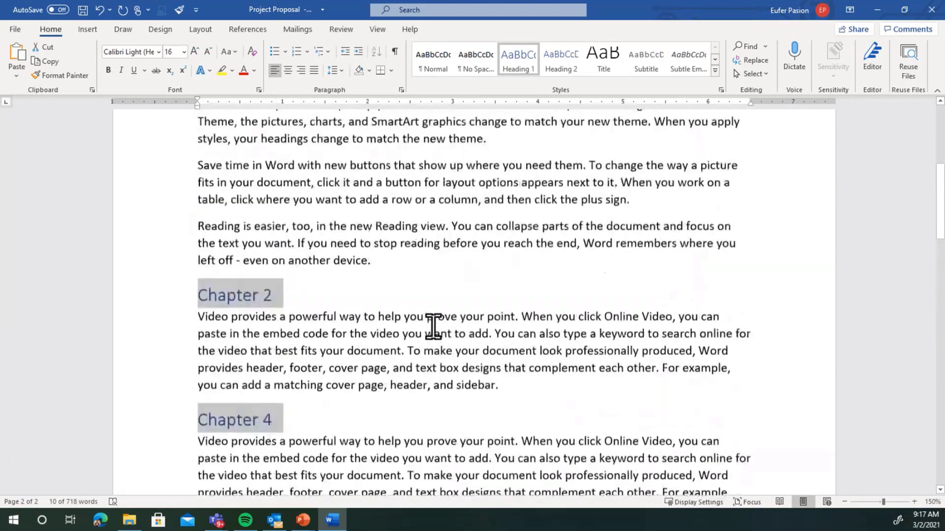
click(430, 321)
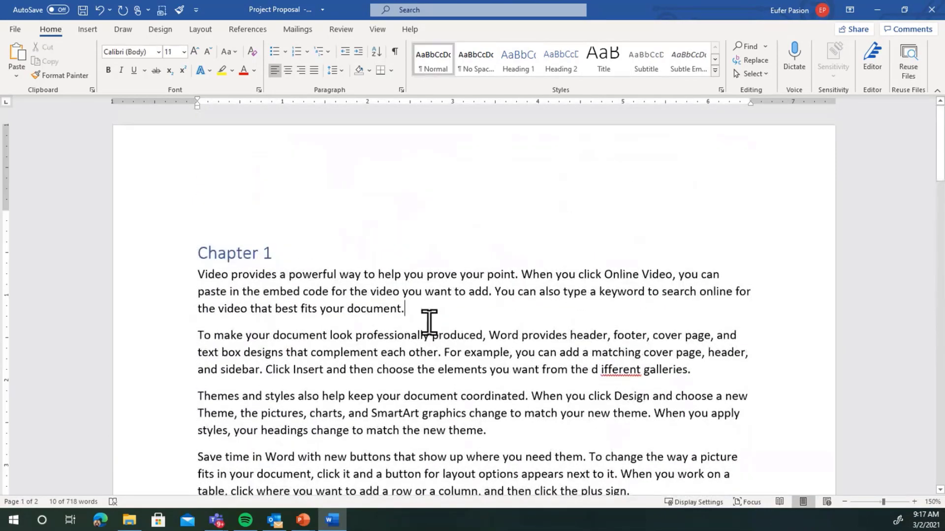
Step: Format the Chapter 1 heading in bold, underlined red Algerian at size 20
click(148, 257)
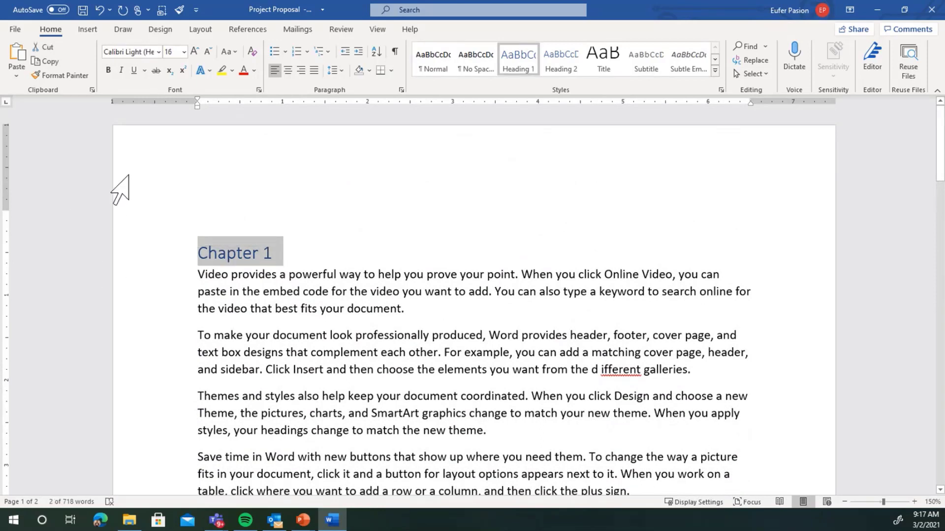
click(243, 70)
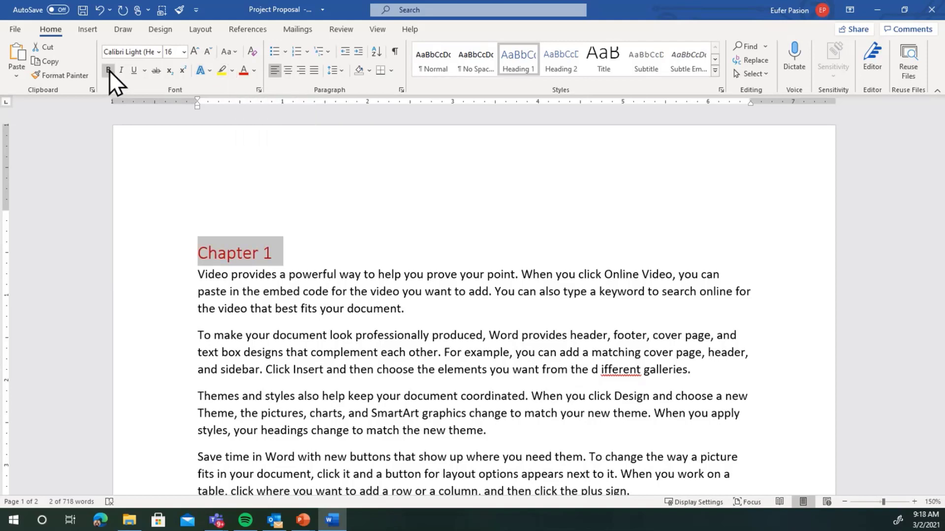
click(158, 52)
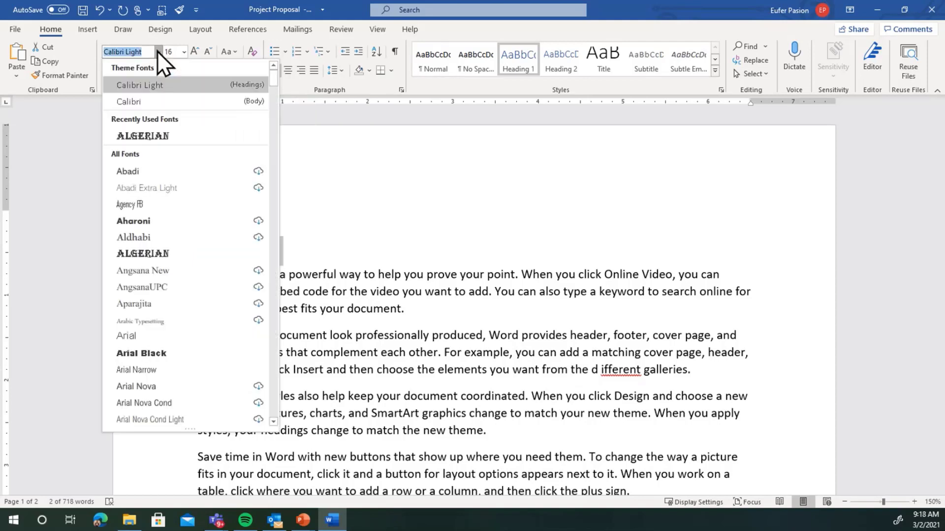
click(156, 137)
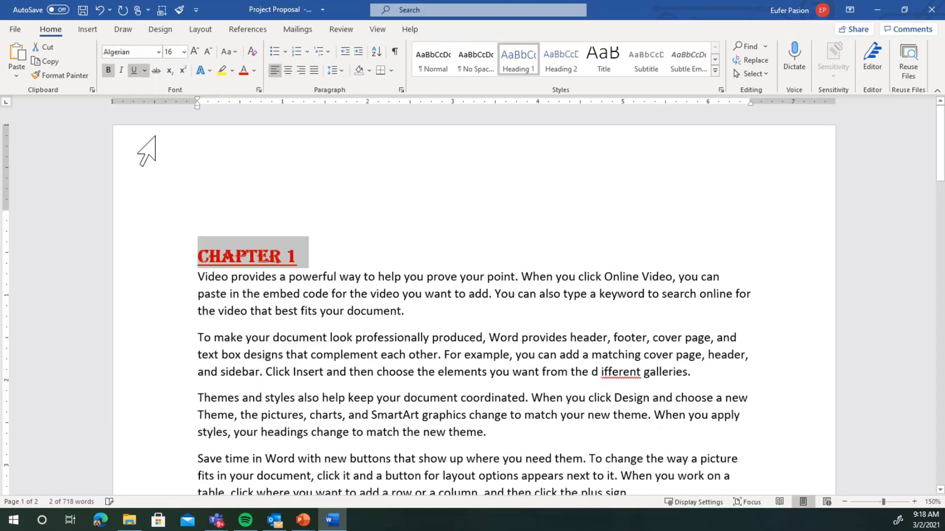
click(185, 52)
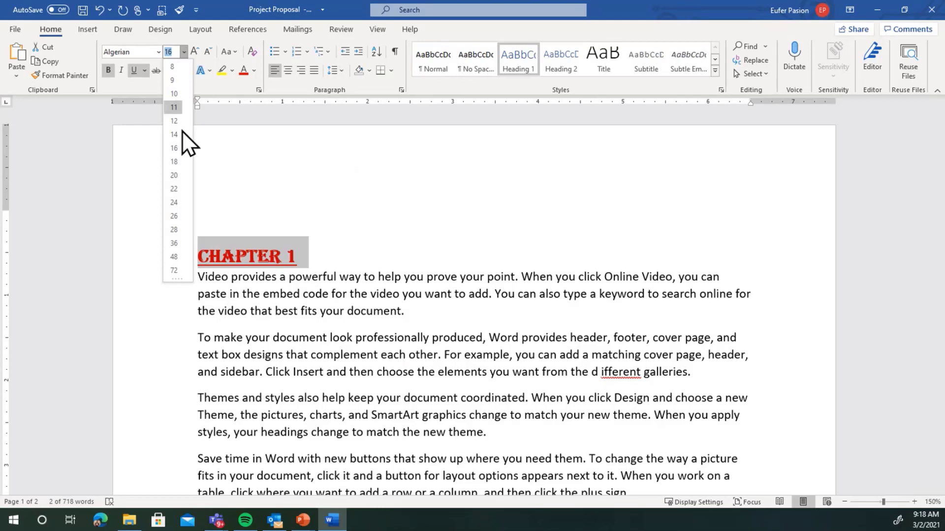
click(173, 178)
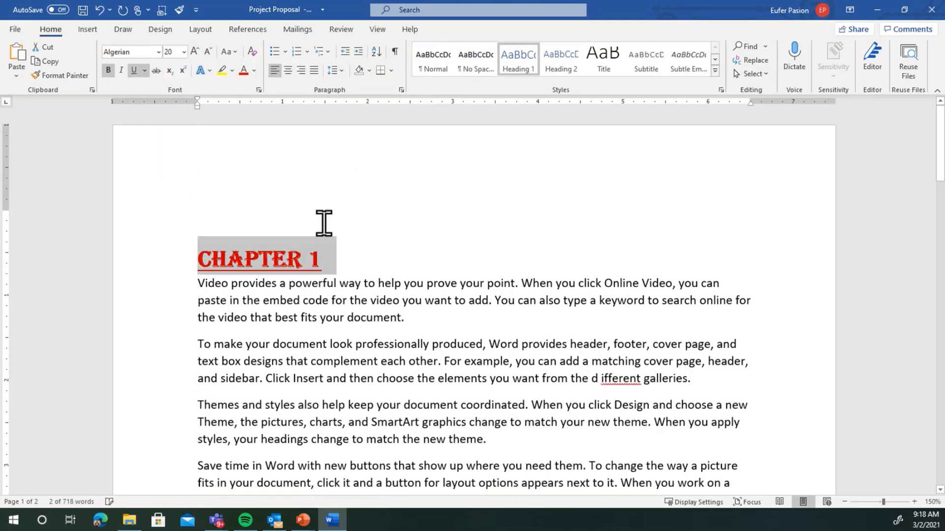
Step: Update the Heading 1 style to match the Chapter 1 heading's custom formatting
scroll(324, 224, down, 1)
scroll(325, 224, down, 3)
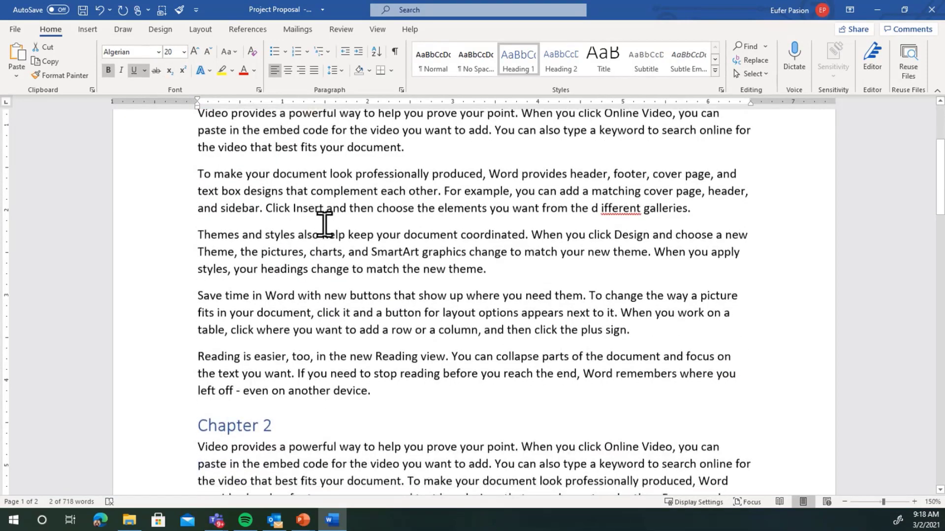
scroll(324, 224, up, 1)
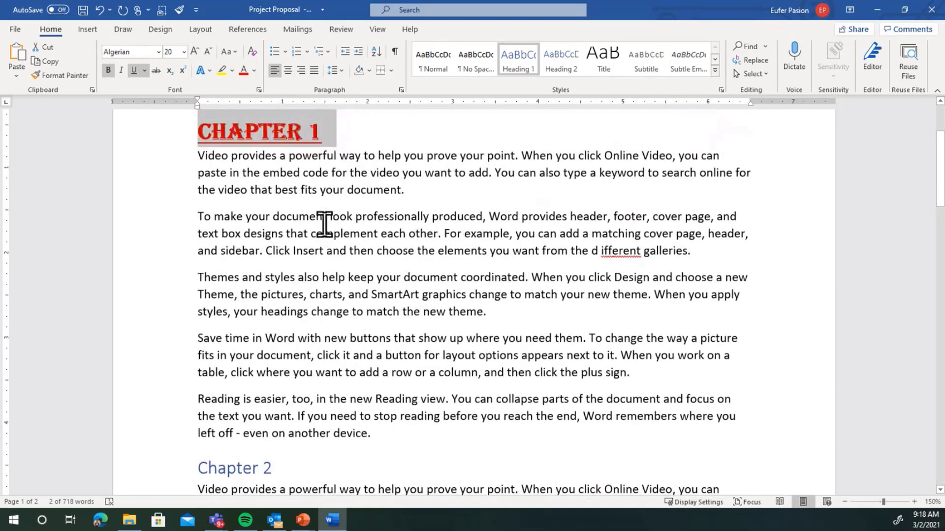
scroll(324, 224, down, 15)
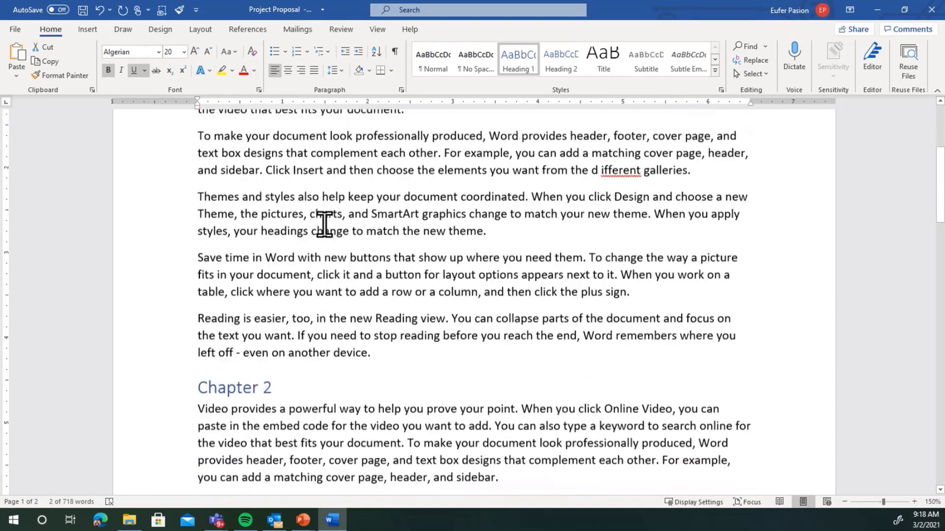
scroll(324, 224, down, 3)
scroll(324, 224, up, 15)
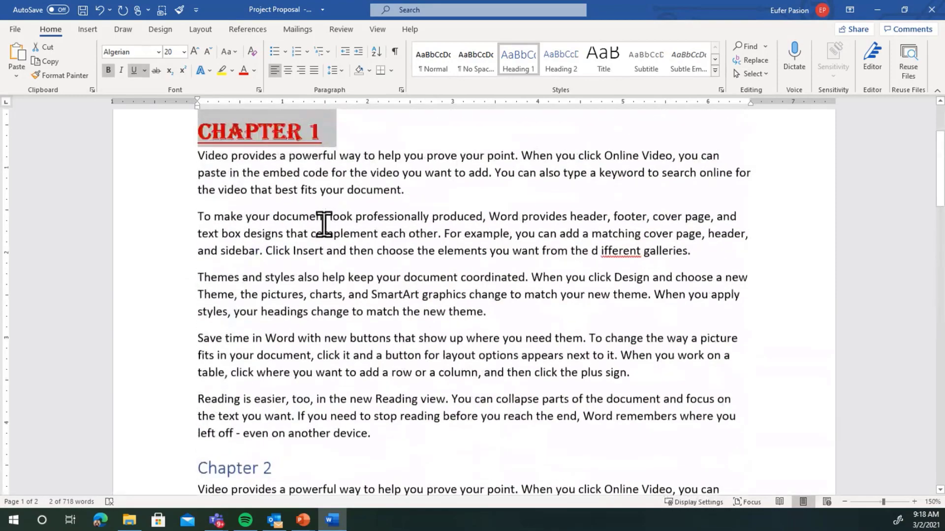
ctrl+scroll(324, 224, down, 4)
scroll(323, 223, up, 1)
scroll(323, 225, down, 1)
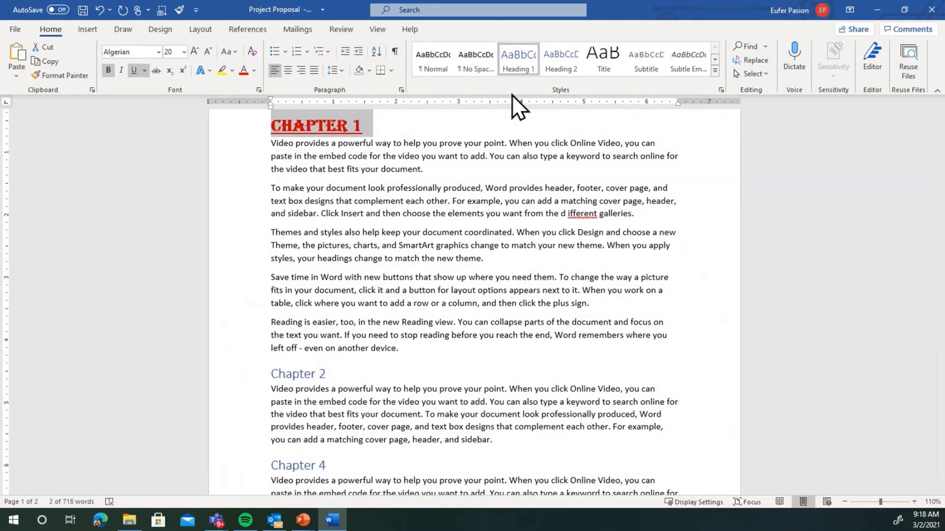
right_click(518, 60)
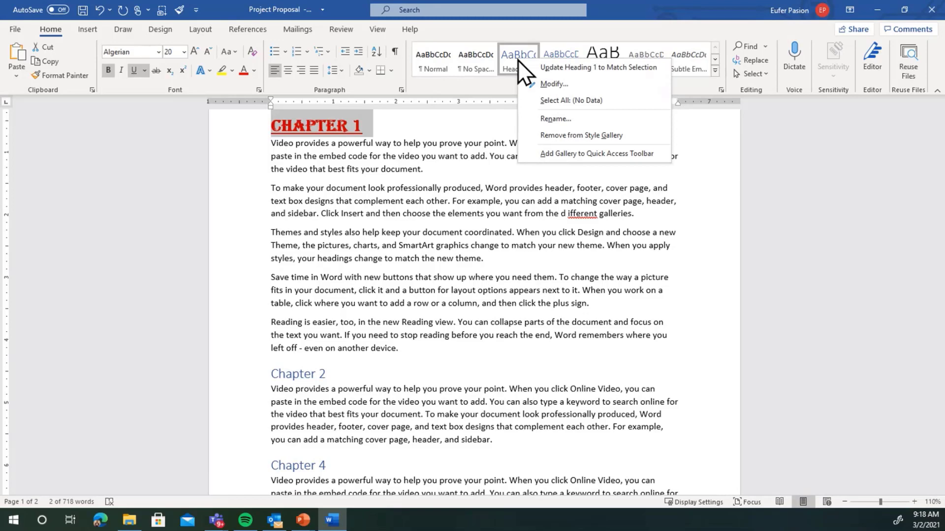
click(554, 67)
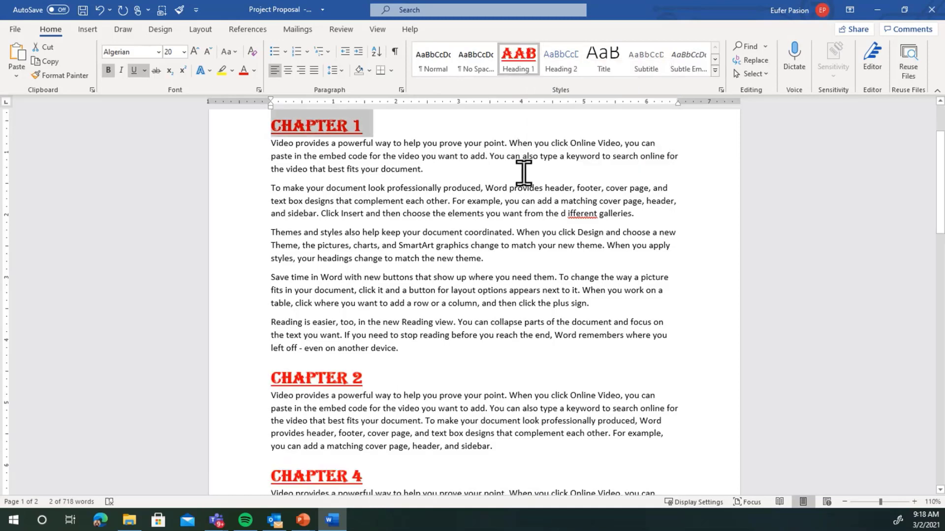
Step: Review both pages of the document, checking the formatting of the Chapter 1 to Chapter 5 headings
scroll(523, 174, down, 1)
scroll(524, 173, down, 9)
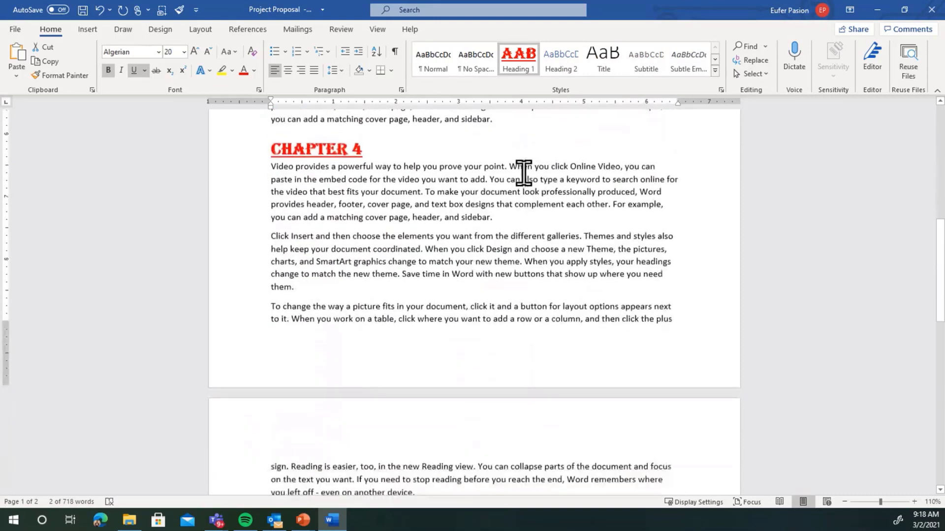
scroll(524, 174, down, 5)
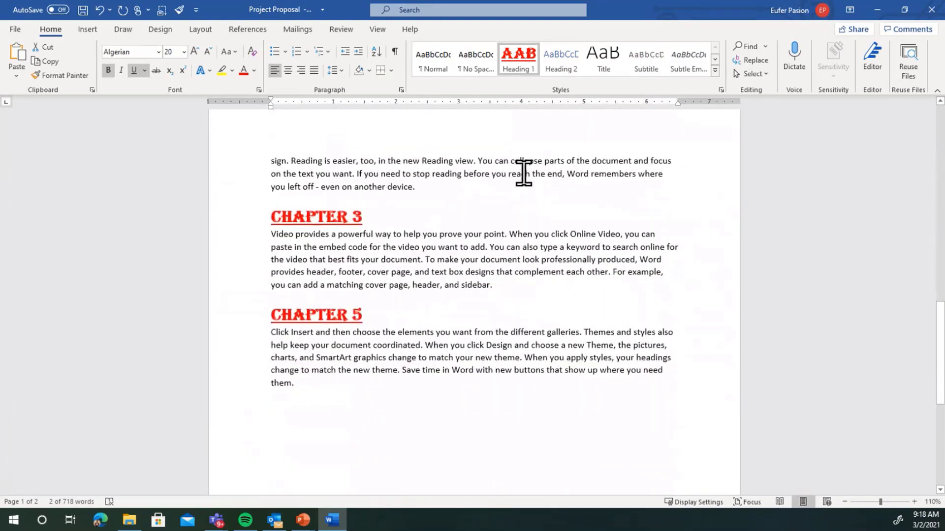
scroll(523, 173, up, 18)
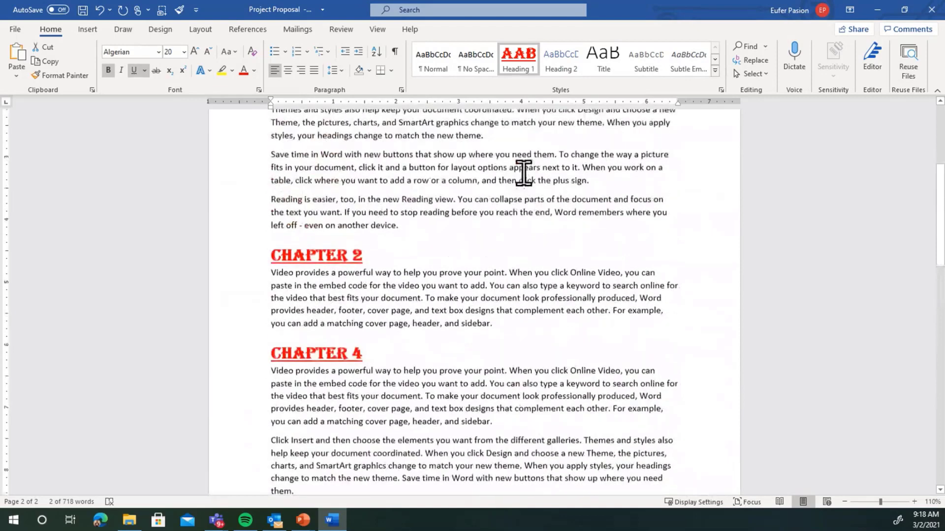
scroll(524, 174, up, 1)
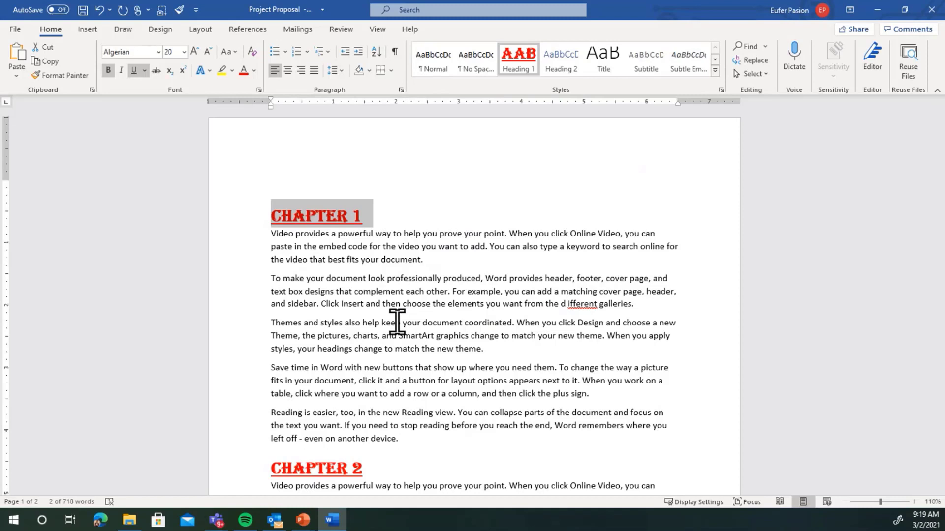
click(415, 438)
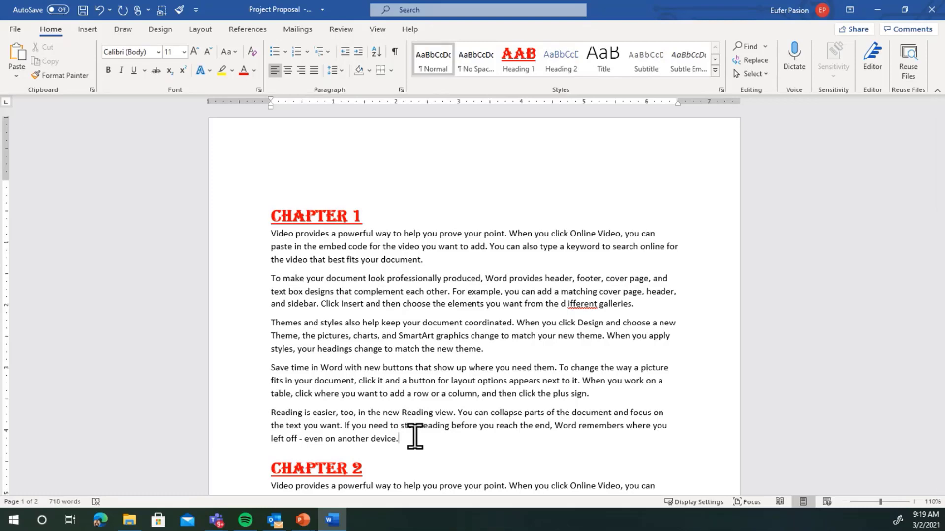
scroll(384, 156, down, 3)
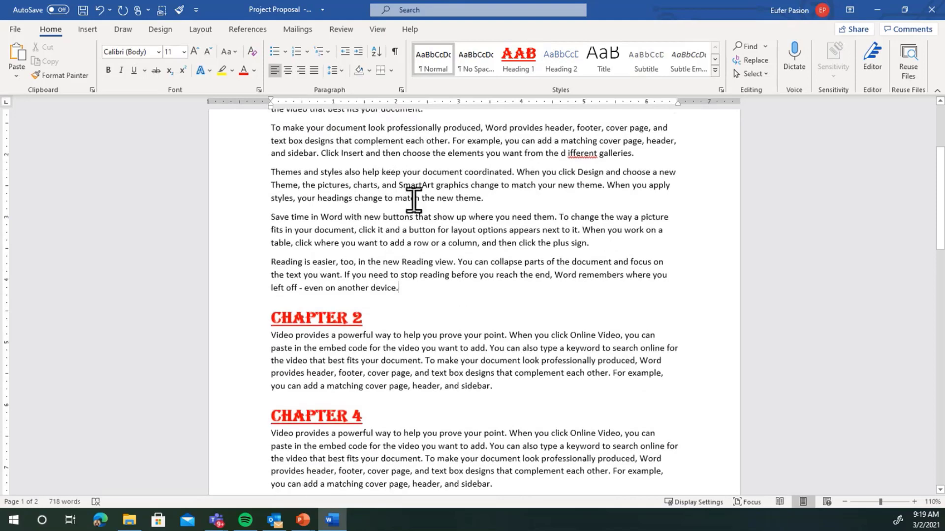
scroll(437, 226, down, 5)
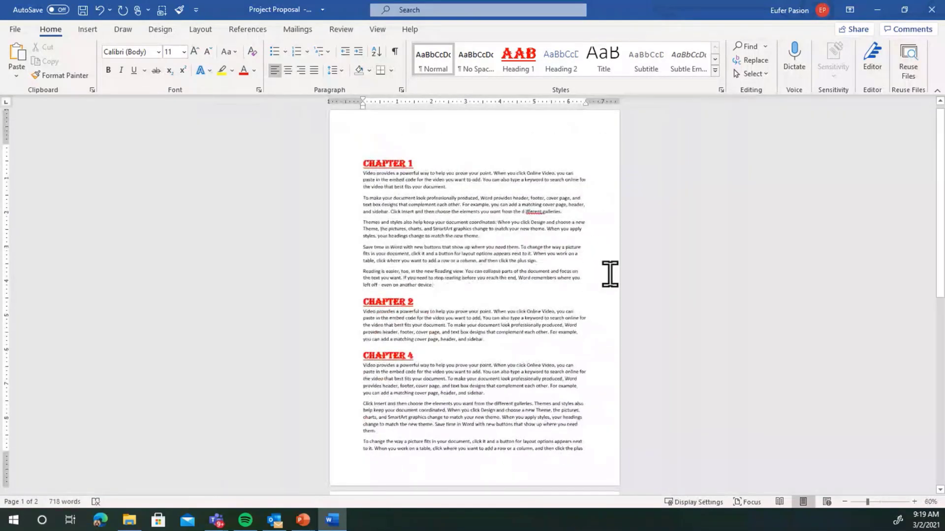
Step: Push the Chapter 2 heading onto the second page by adding blank paragraphs after the Chapter 1 text
key(Return)
key(Return)
key(Return)
key(Return)
key(Return)
key(Return)
key(Return)
key(Return)
key(Return)
key(Return)
key(Return)
key(Return)
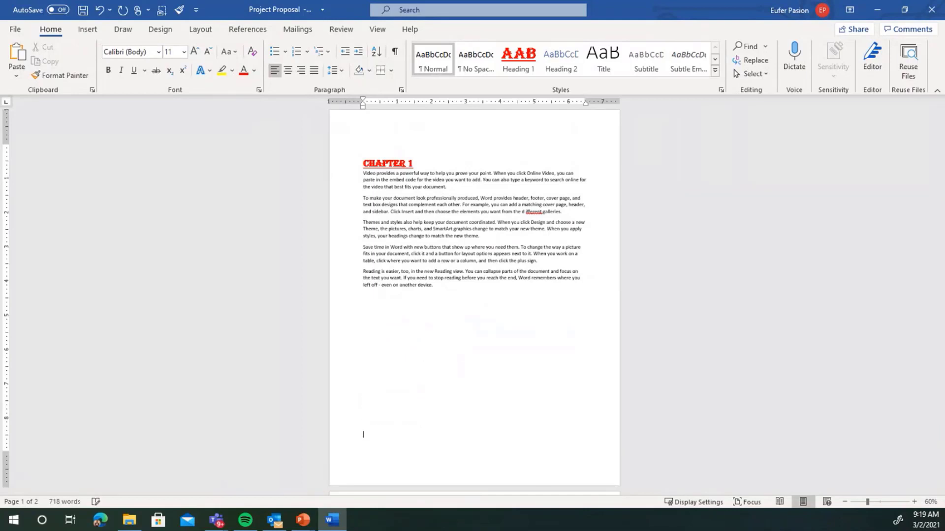
scroll(573, 294, down, 3)
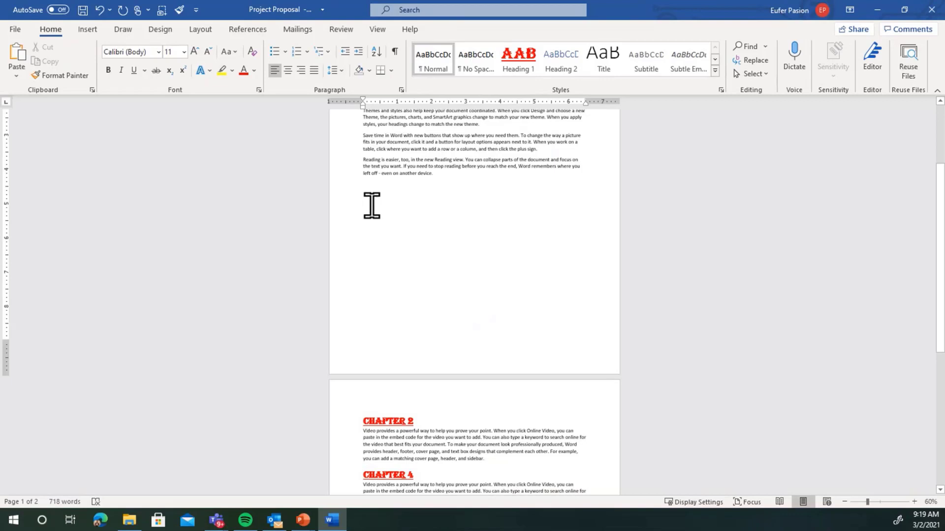
Step: Insert random filler text with =rand() in the first blank paragraph below the Chapter 1 text
click(365, 193)
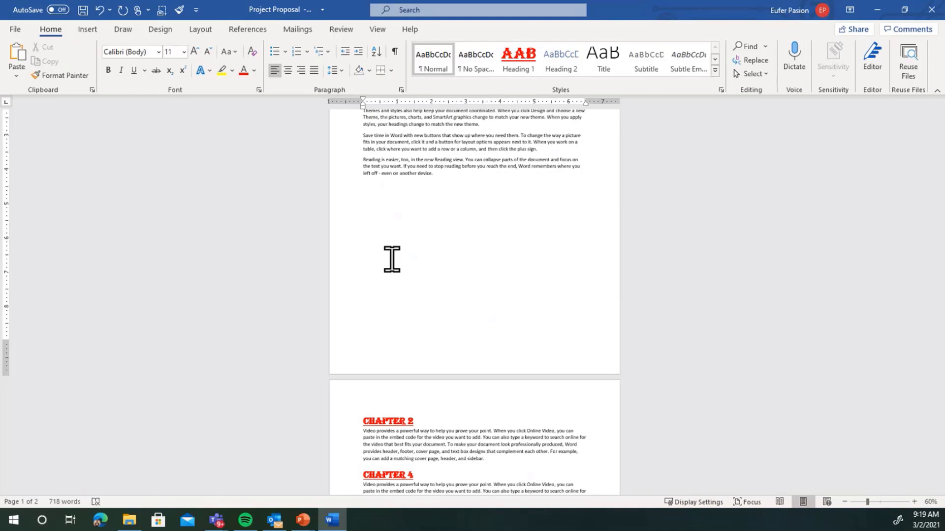
text(=rAnd())
key(Return)
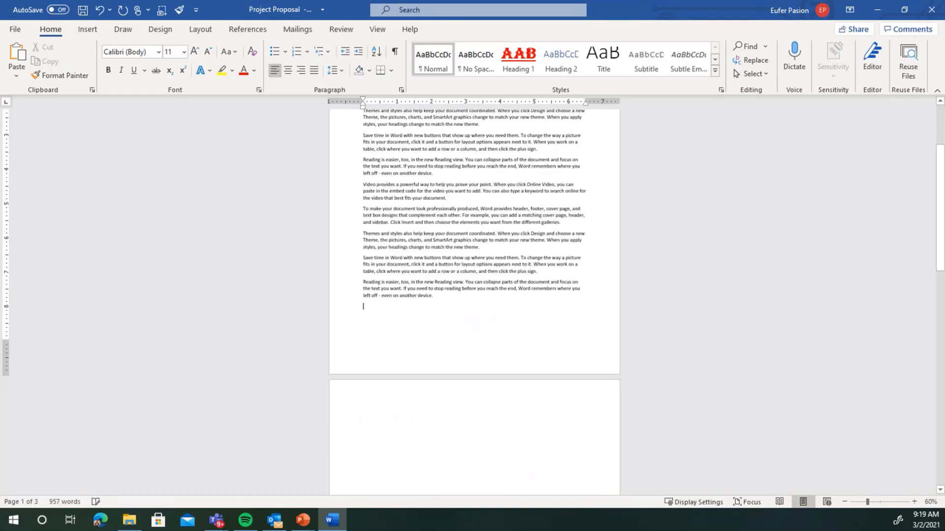
Step: Show the paragraph marks and delete all the empty paragraphs between the Chapter 1 text and the Chapter 2 heading
scroll(422, 296, down, 5)
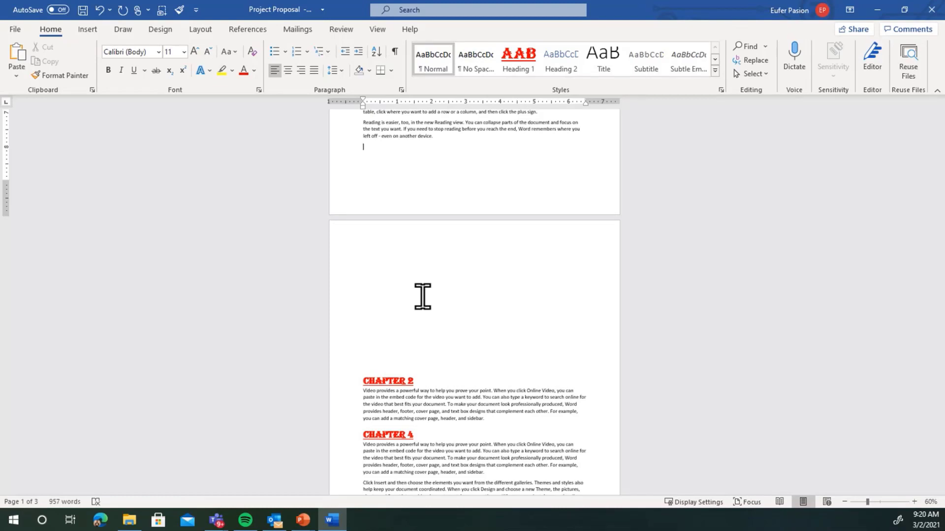
click(394, 55)
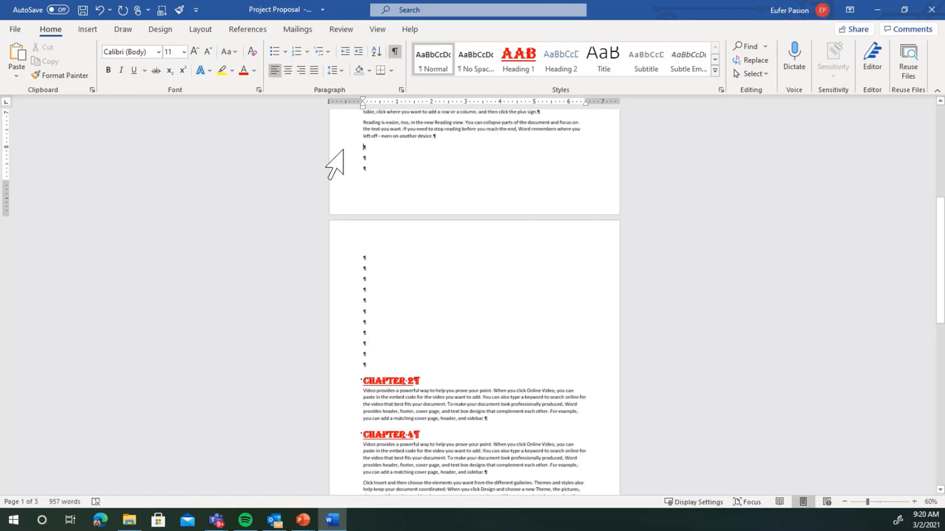
drag(343, 147, 344, 231)
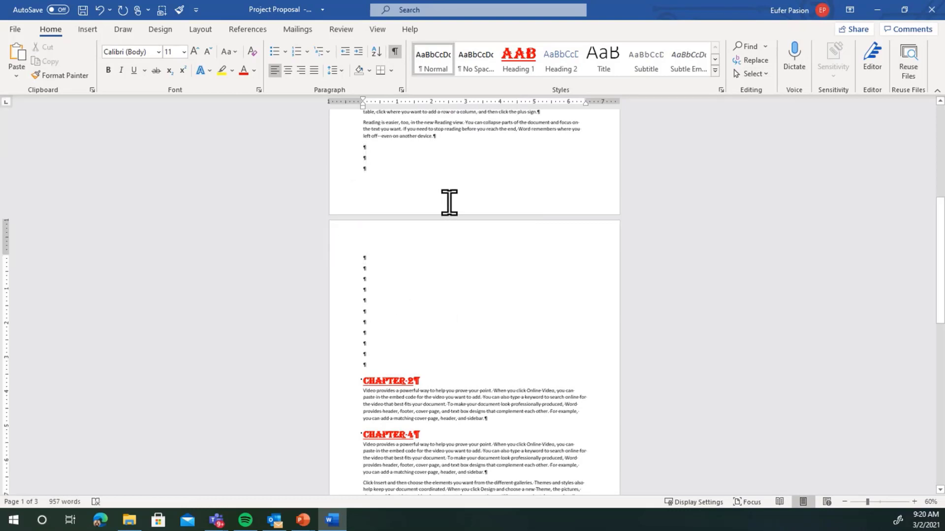
drag(338, 149, 339, 370)
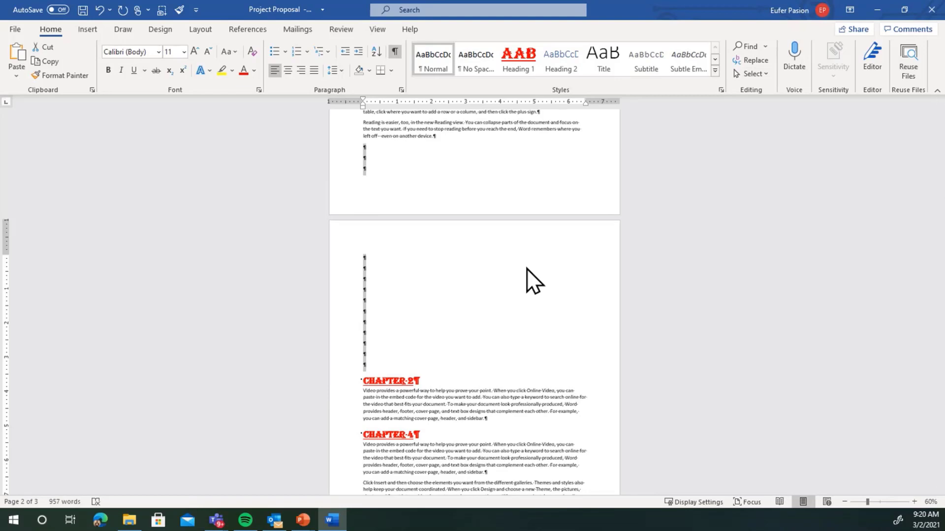
key(Delete)
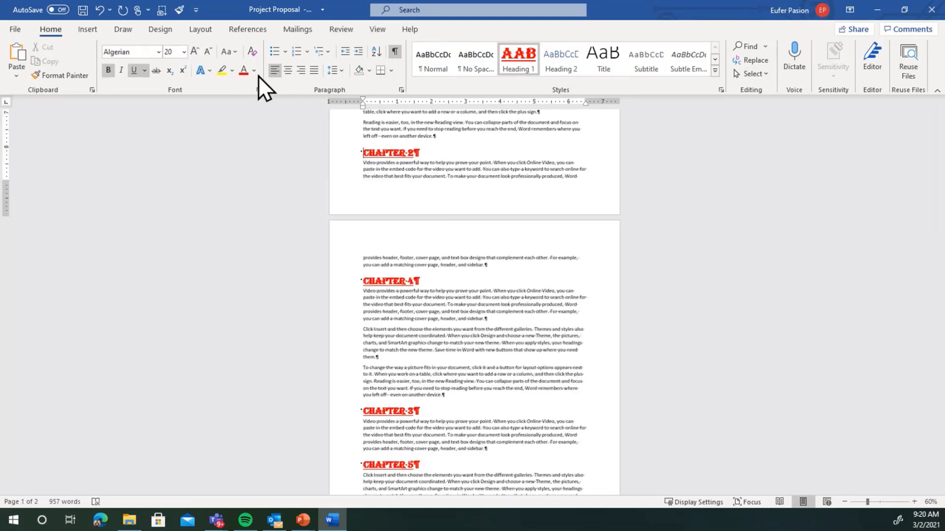
Step: Insert a page break directly before the Chapter 2 heading
click(199, 29)
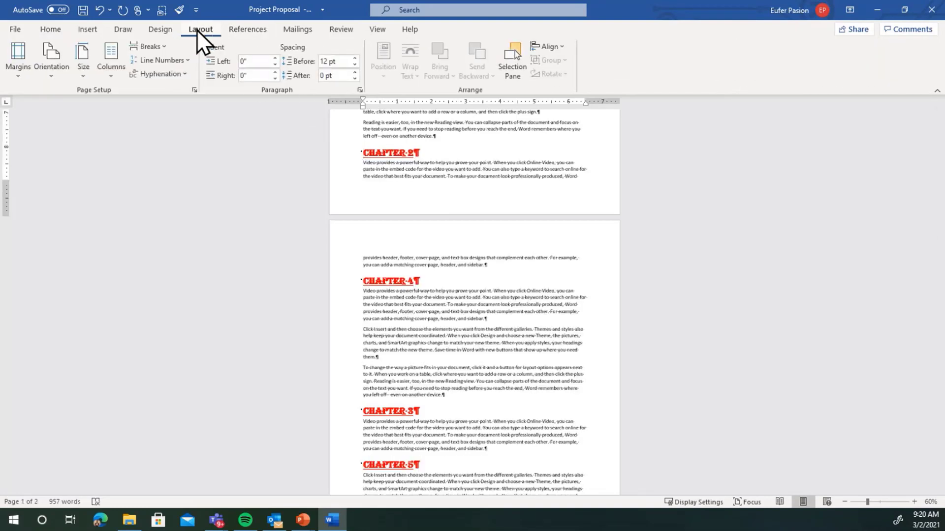
click(162, 46)
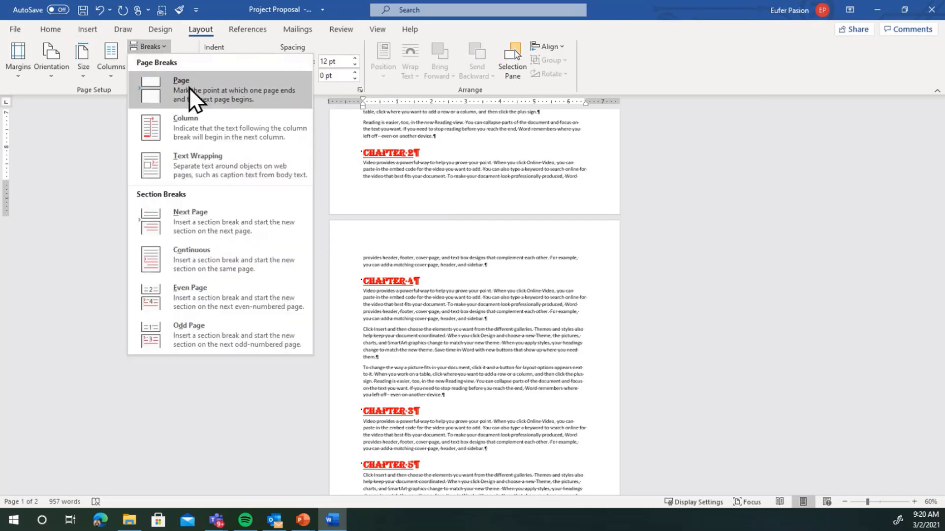
click(189, 87)
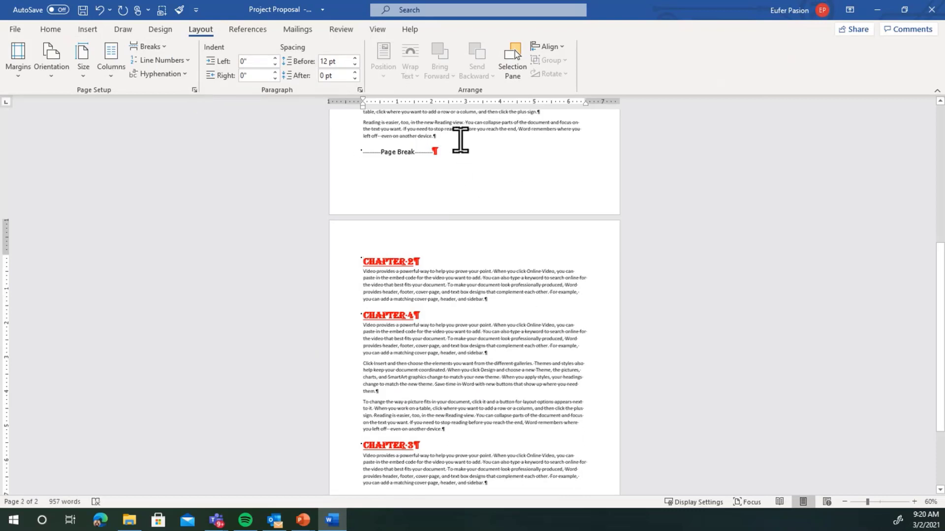
Step: Add a new paragraph above the page break at the end of Chapter 1 and insert filler text there with =lorem()
click(457, 136)
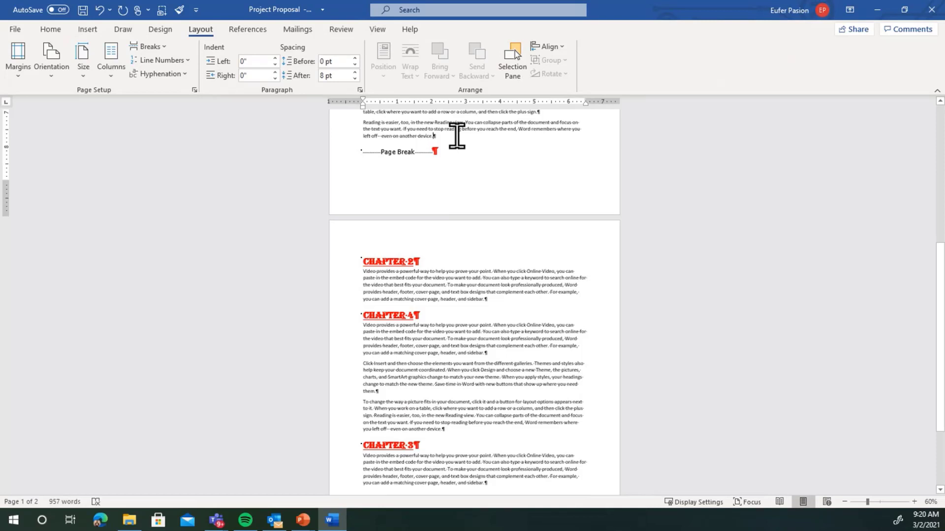
key(Return)
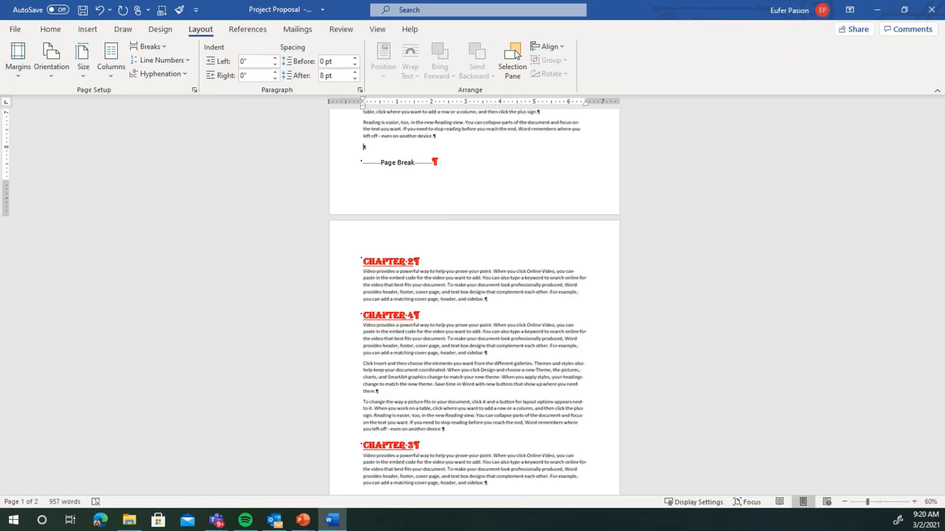
text(a)
text(rand)
text(())
scroll(457, 136, up, 8)
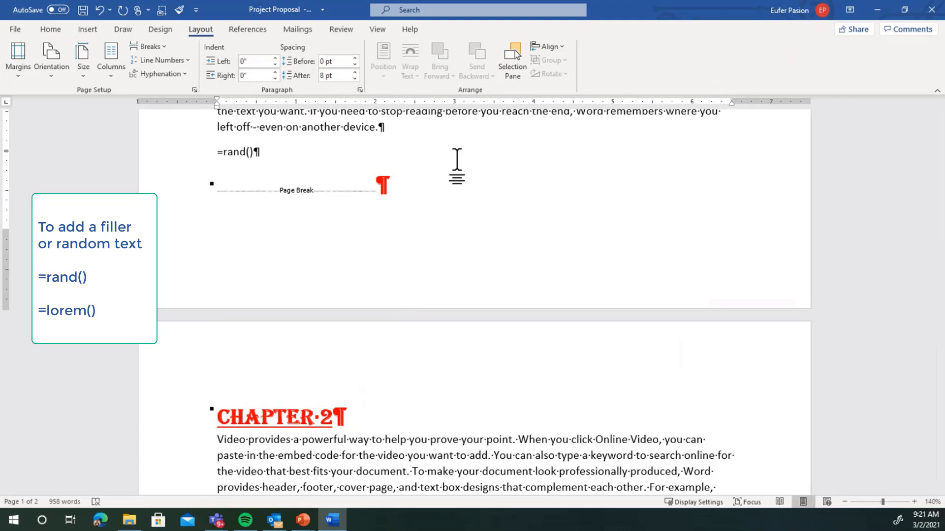
double_click(235, 153)
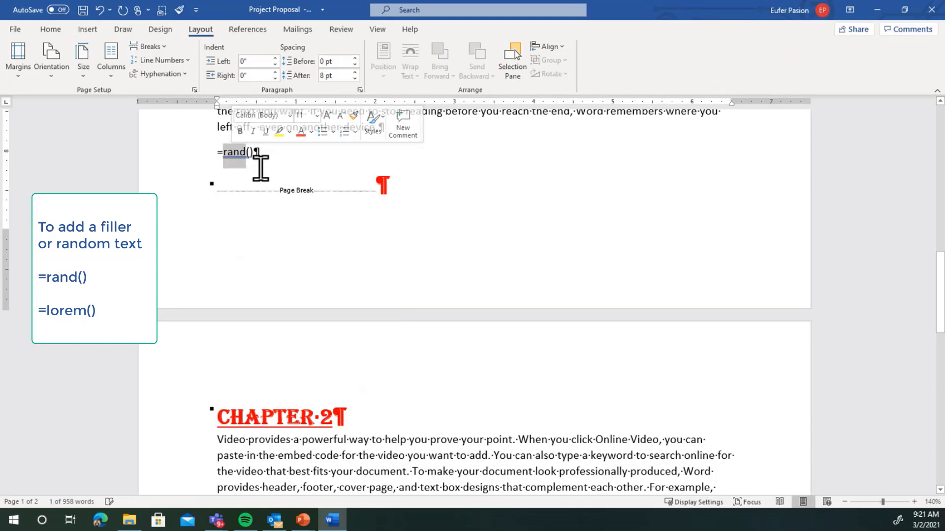
text(lorem)
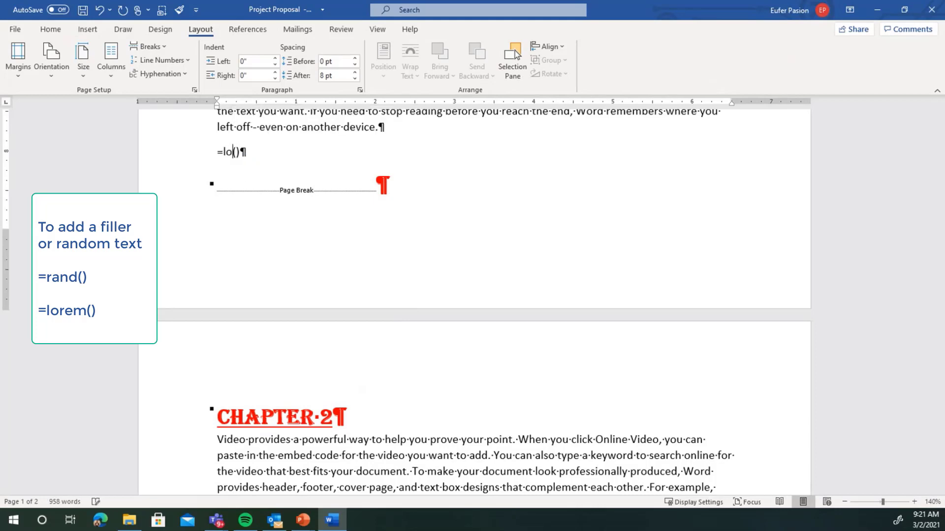
click(261, 153)
key(Return)
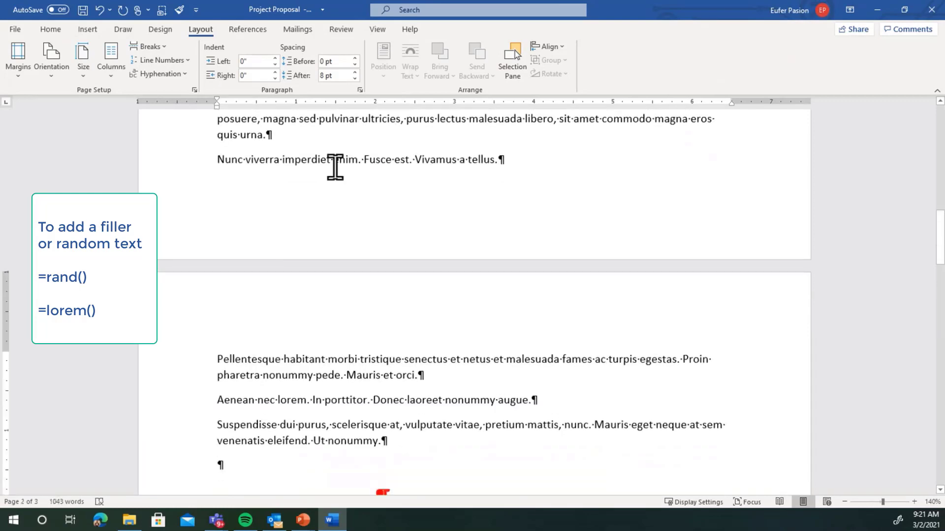
Step: Examine the pages from the added lorem text to the Chapter 2 heading, checking the page break's placement
scroll(333, 164, up, 3)
scroll(233, 187, down, 8)
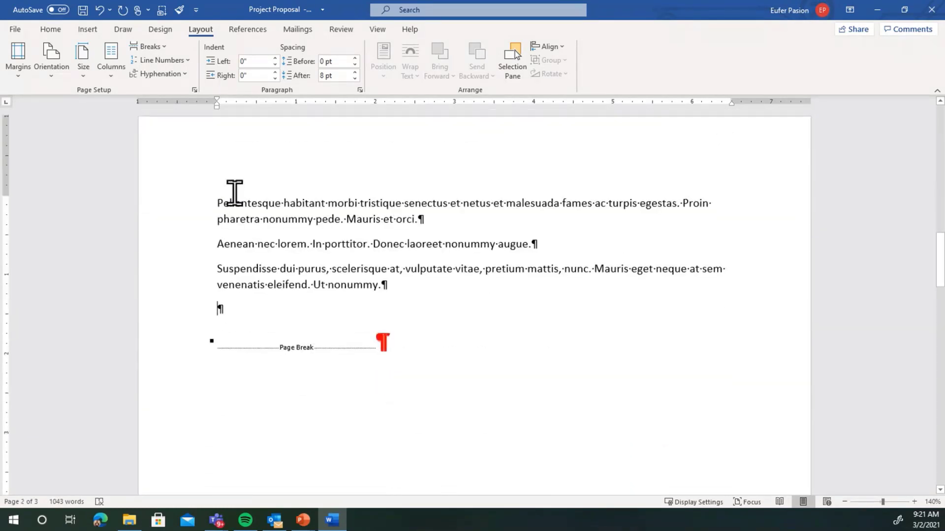
ctrl+scroll(301, 190, down, 7)
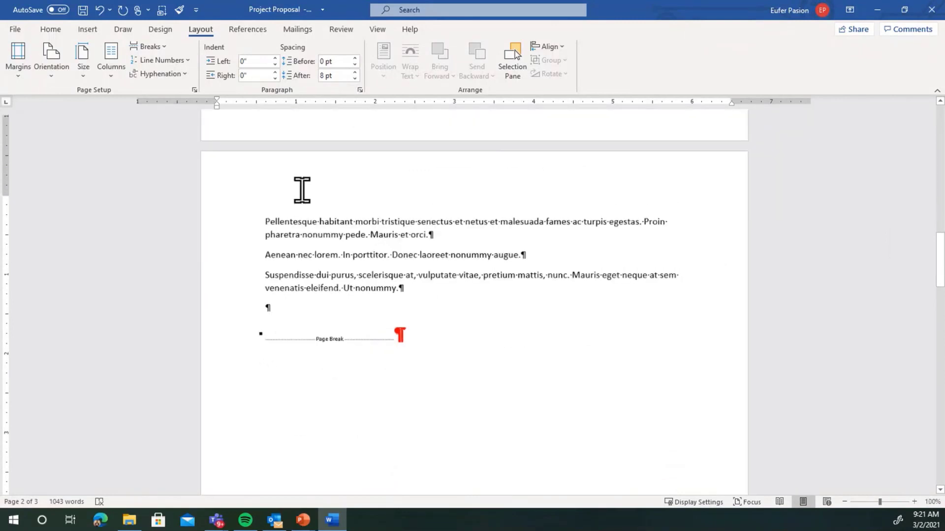
ctrl+scroll(285, 200, down, 1)
scroll(428, 222, down, 5)
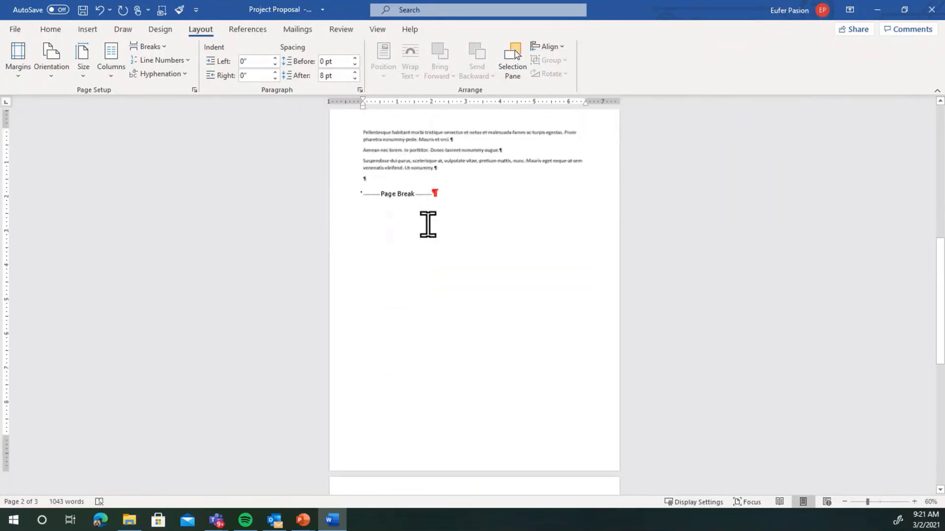
scroll(428, 224, down, 1)
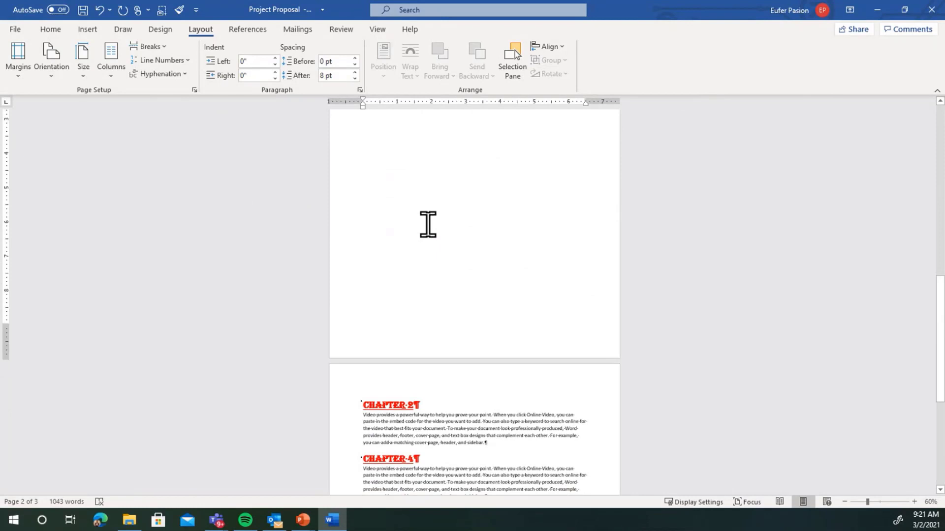
scroll(428, 224, up, 5)
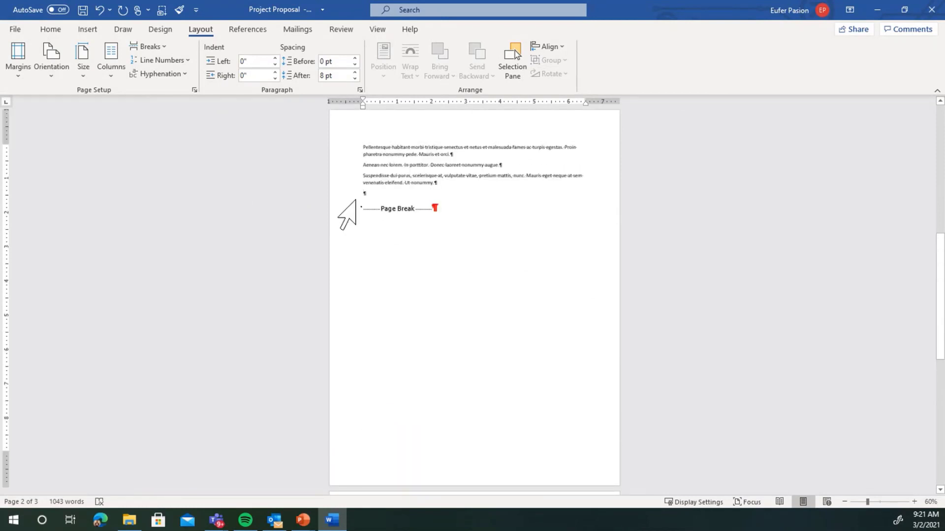
scroll(409, 199, up, 1)
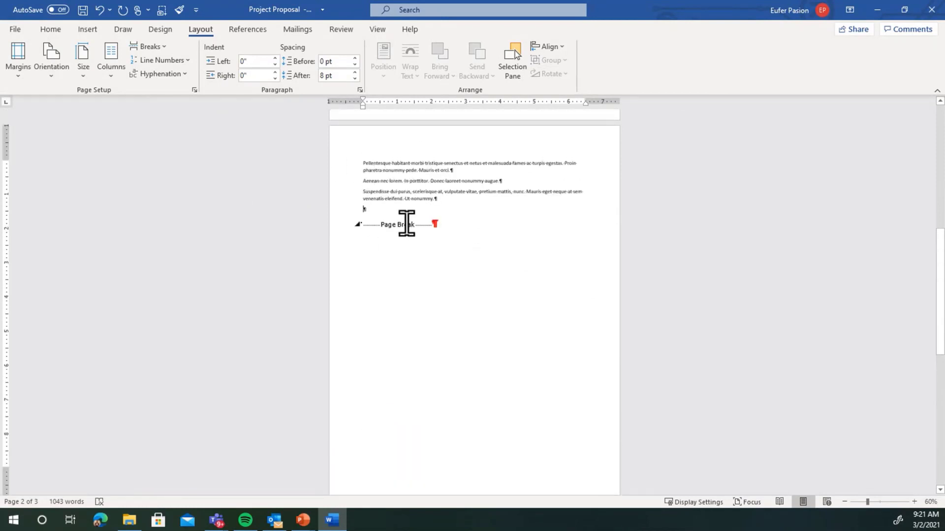
scroll(406, 223, up, 5)
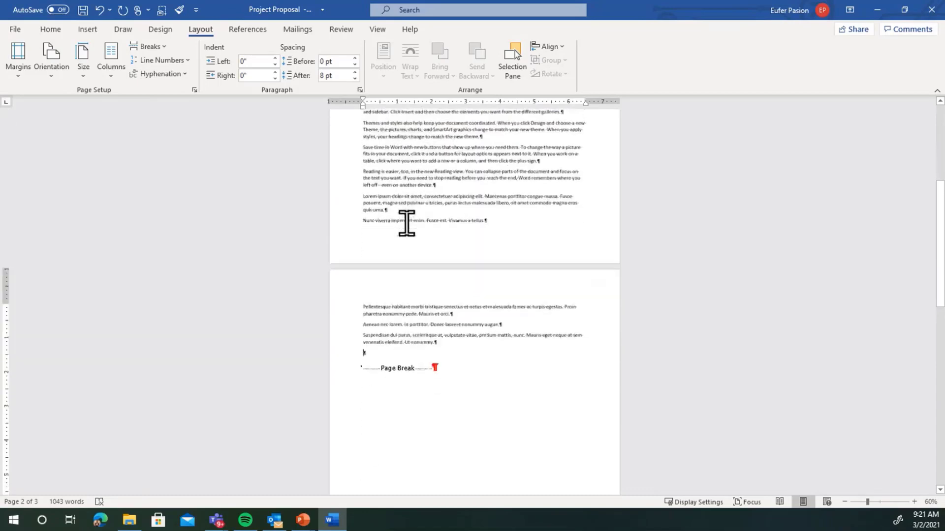
scroll(406, 223, down, 7)
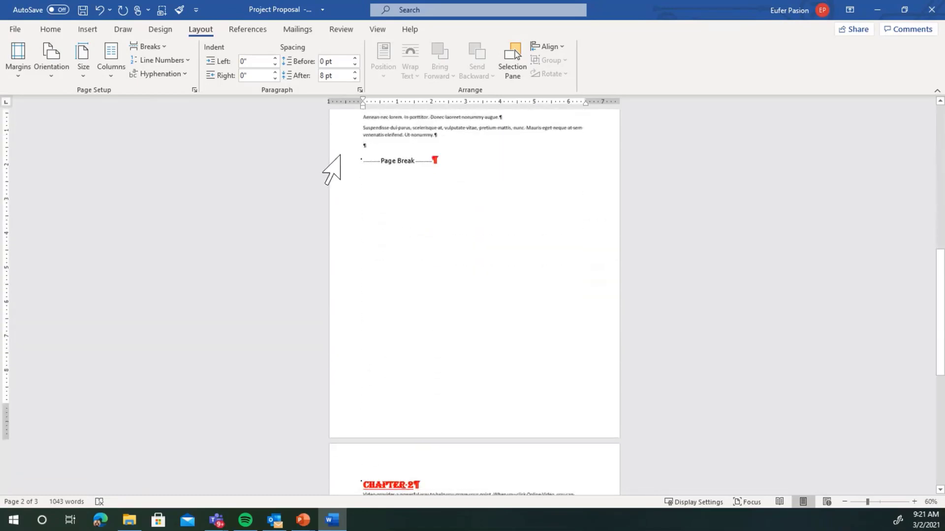
scroll(369, 205, up, 2)
scroll(369, 205, down, 4)
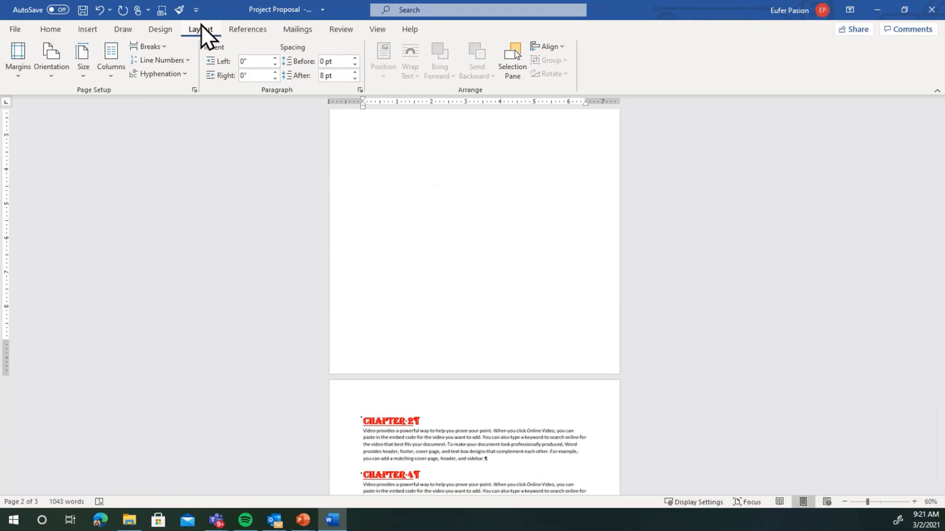
Step: Insert a page break at the end of the Chapter 2 text, before the Chapter 4 heading
key(ctrl)
click(505, 455)
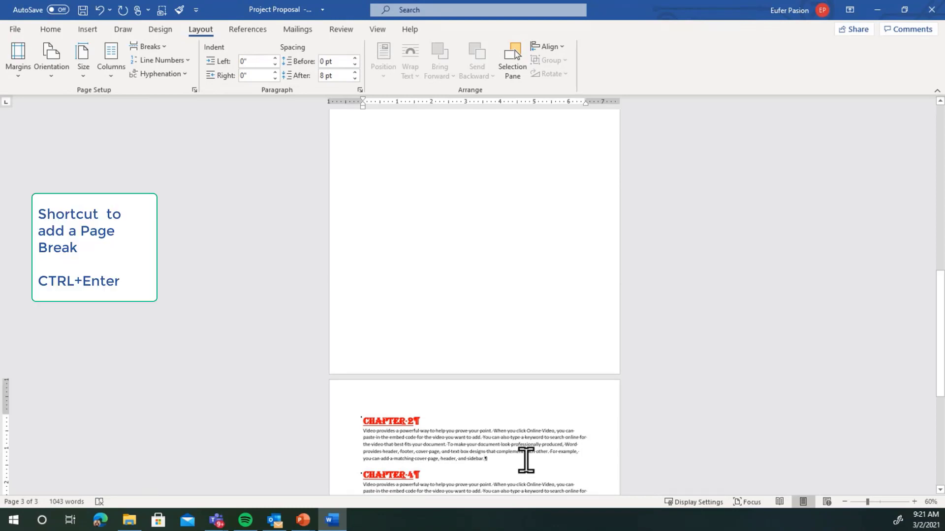
key(ctrl+Return)
scroll(395, 243, up, 2)
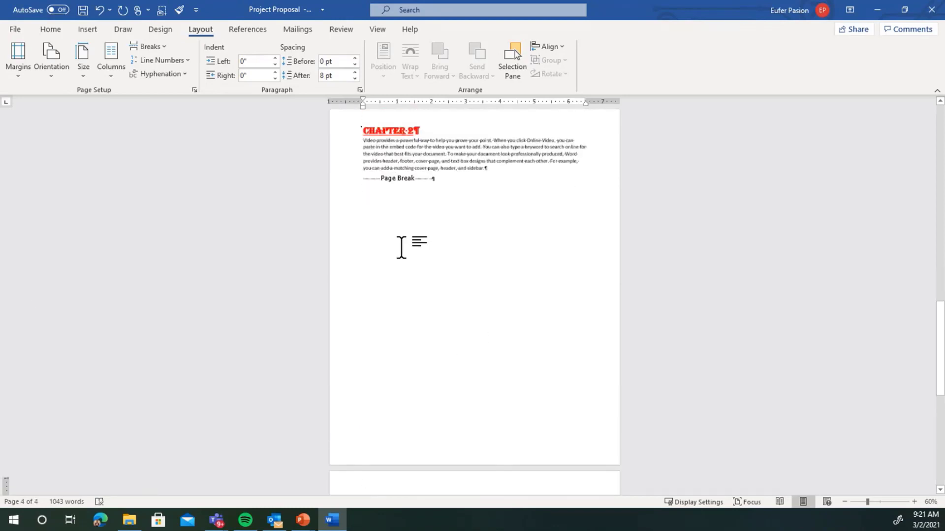
Step: Insert a page break at the end of the last Chapter 4 paragraph, before the Chapter 3 heading
scroll(428, 270, down, 5)
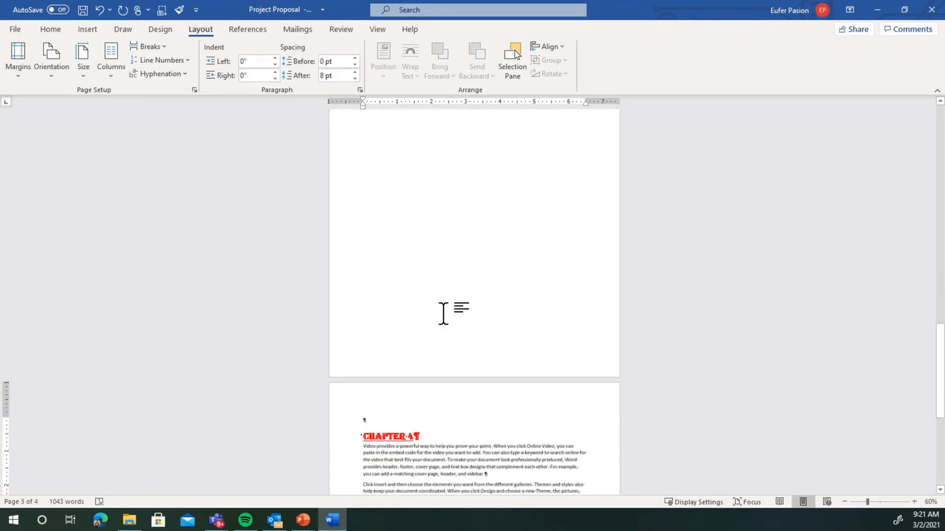
click(465, 471)
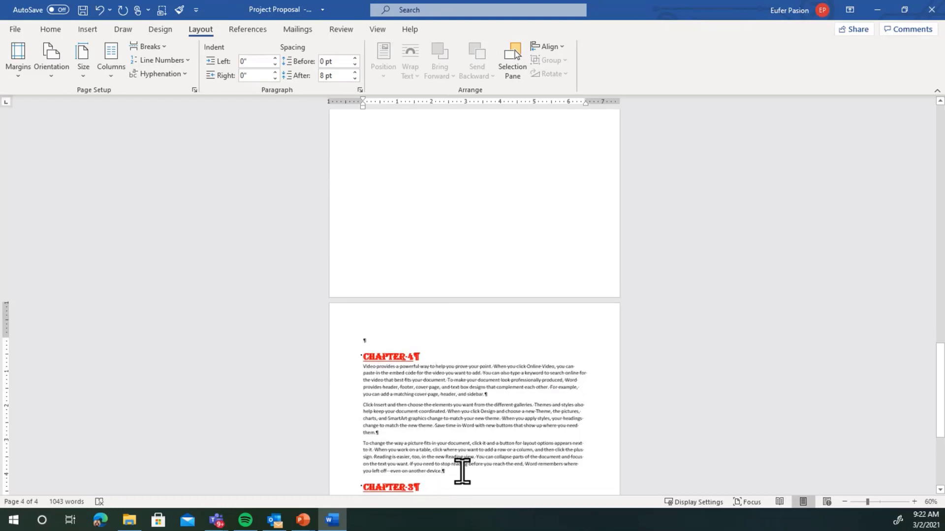
key(ctrl+Return)
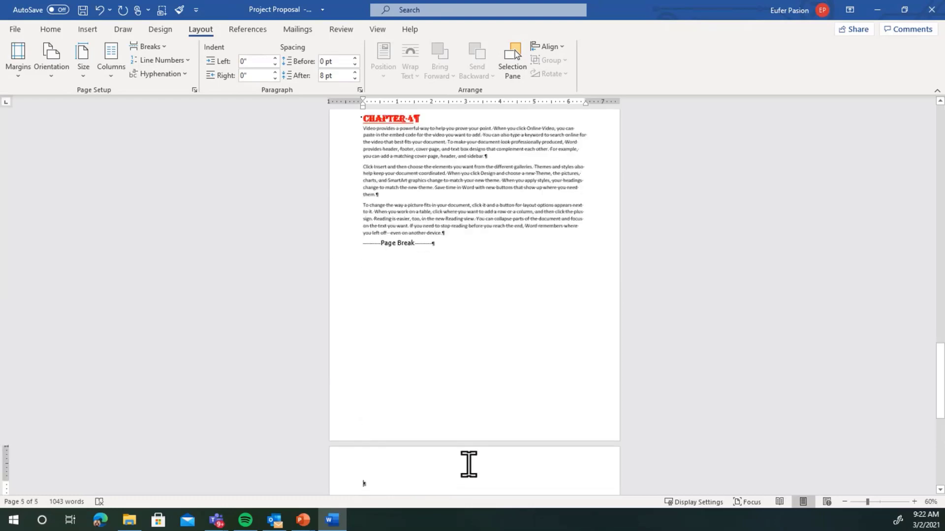
Step: Insert a page break at the end of the Chapter 3 text, before the Chapter 5 heading
scroll(469, 464, down, 5)
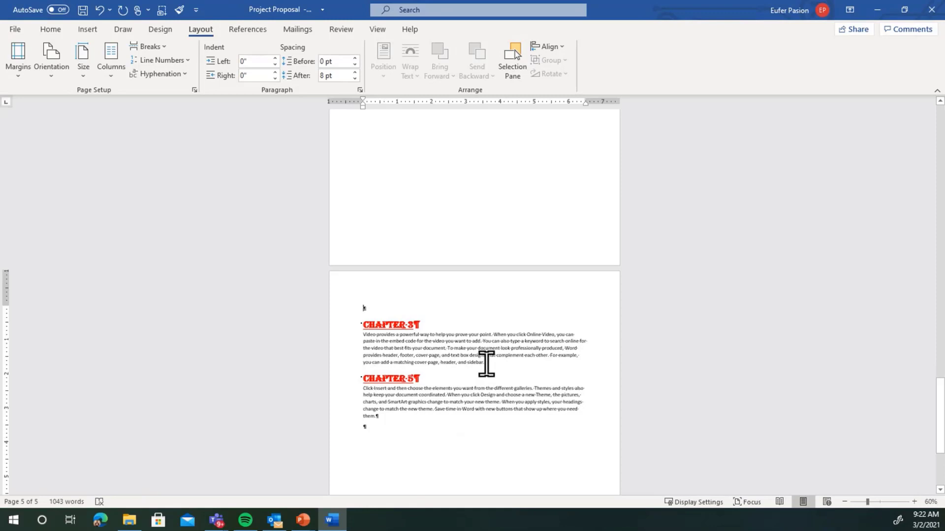
click(486, 363)
key(ctrl+Return)
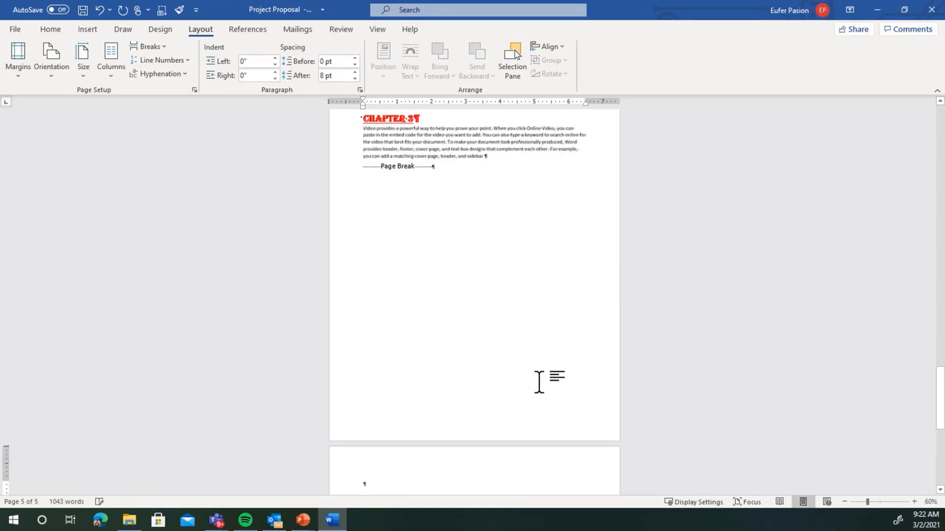
scroll(538, 383, down, 5)
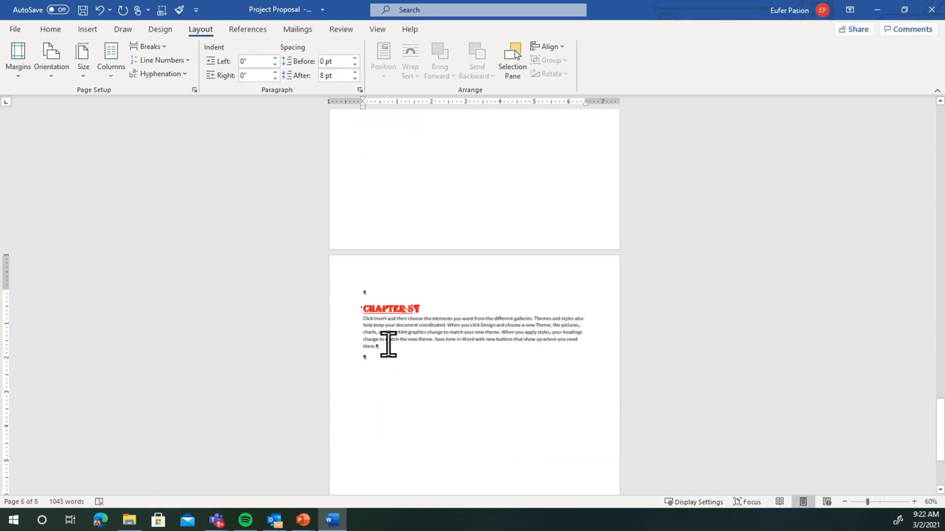
Step: Hide the paragraph marks and other formatting symbols in the document
scroll(394, 359, up, 4)
scroll(392, 357, up, 5)
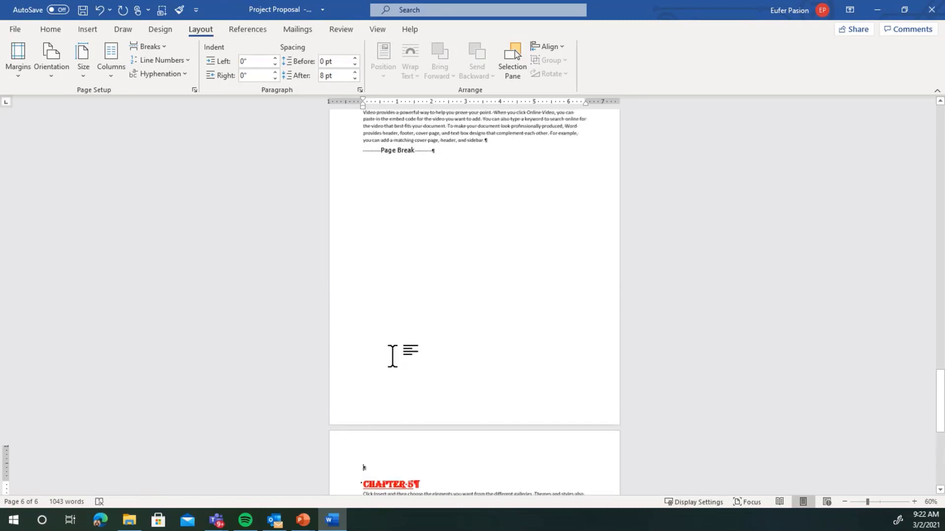
click(54, 31)
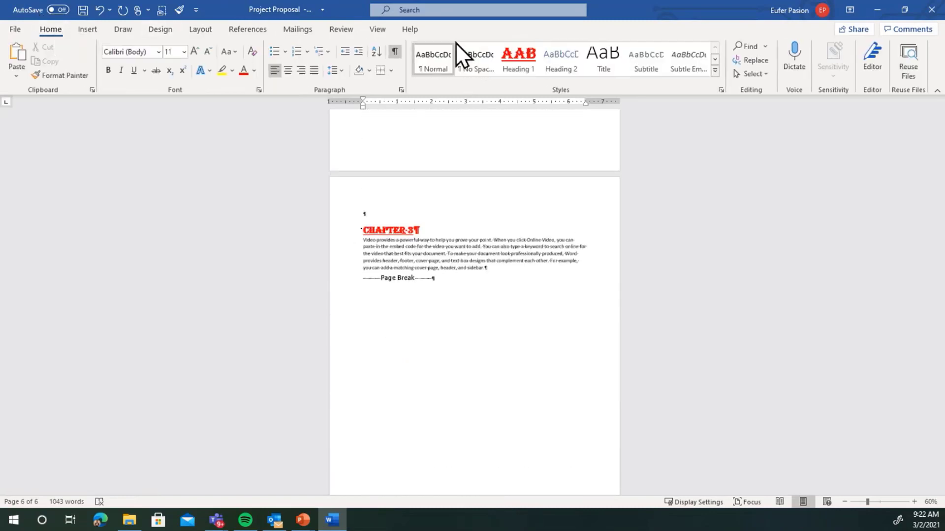
scroll(402, 161, up, 2)
scroll(402, 162, up, 6)
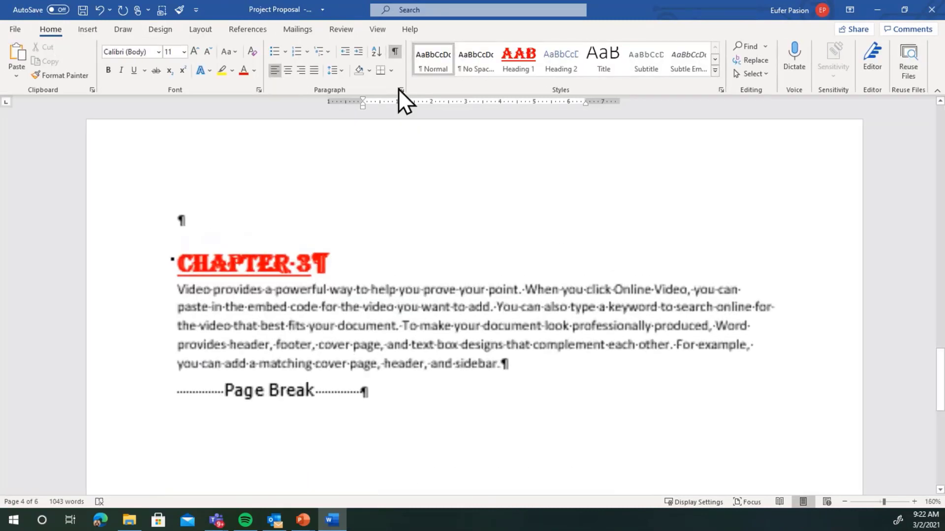
click(393, 51)
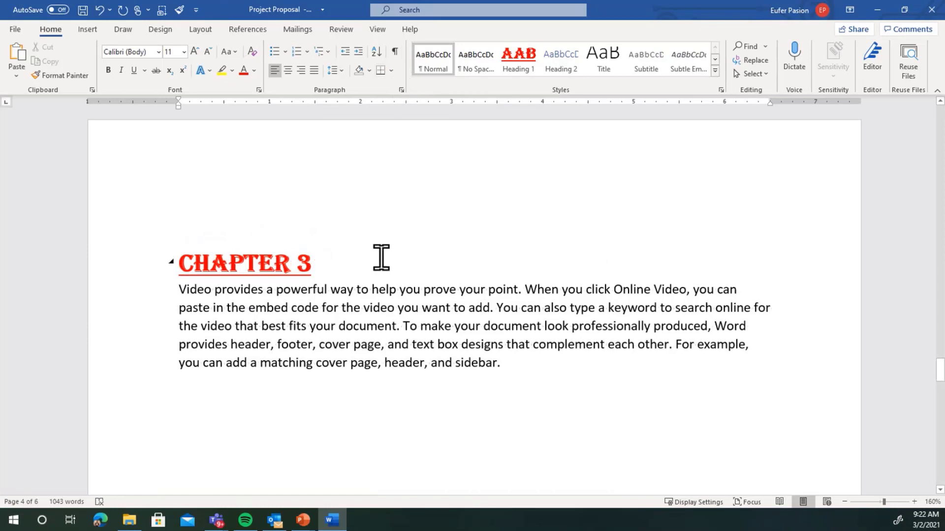
Step: Review the Chapter 3 and Chapter 4 pages without formatting marks and return to the start of the Chapter 1 text
scroll(379, 261, down, 3)
scroll(380, 260, up, 4)
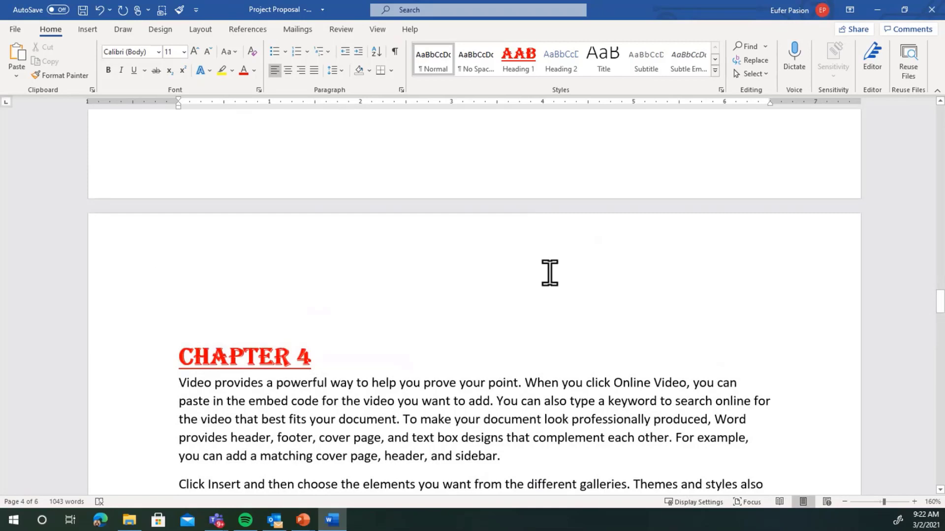
drag(940, 308, 931, 105)
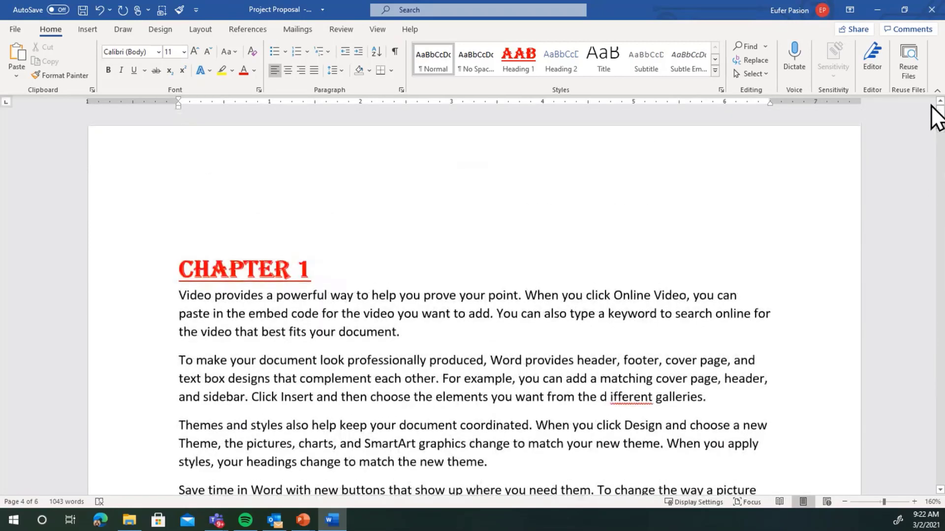
click(241, 216)
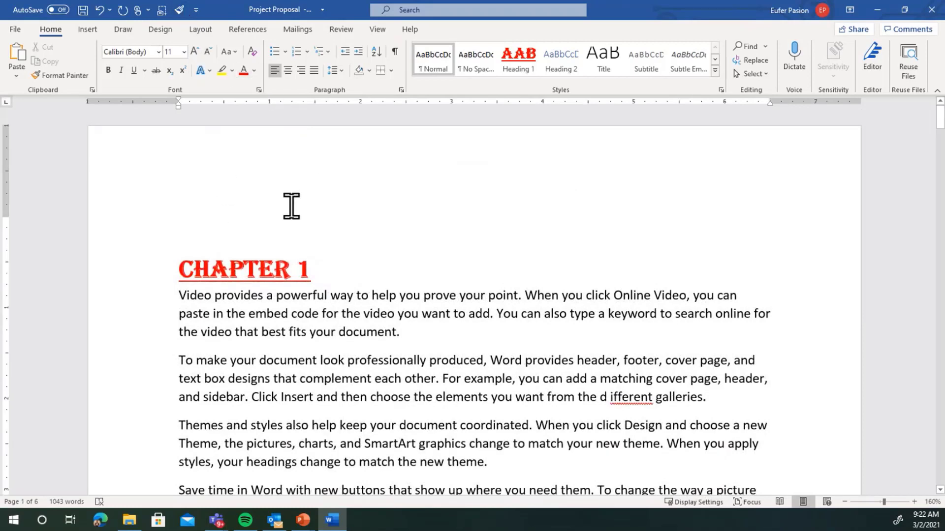
scroll(244, 182, down, 1)
scroll(244, 182, down, 3)
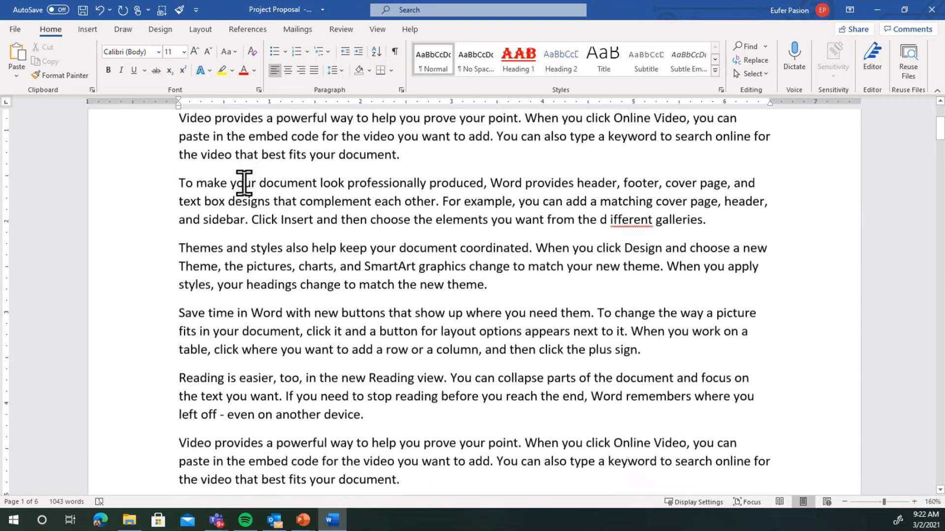
Step: Switch to Outlook to reread the changes requested in the Sample Document email, and return to the Chapter 1 text in Word
click(274, 522)
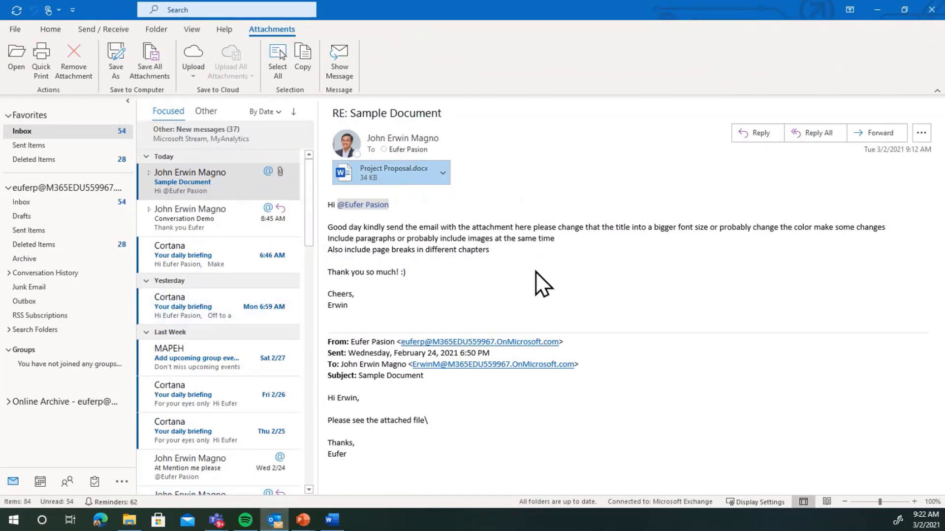
click(876, 12)
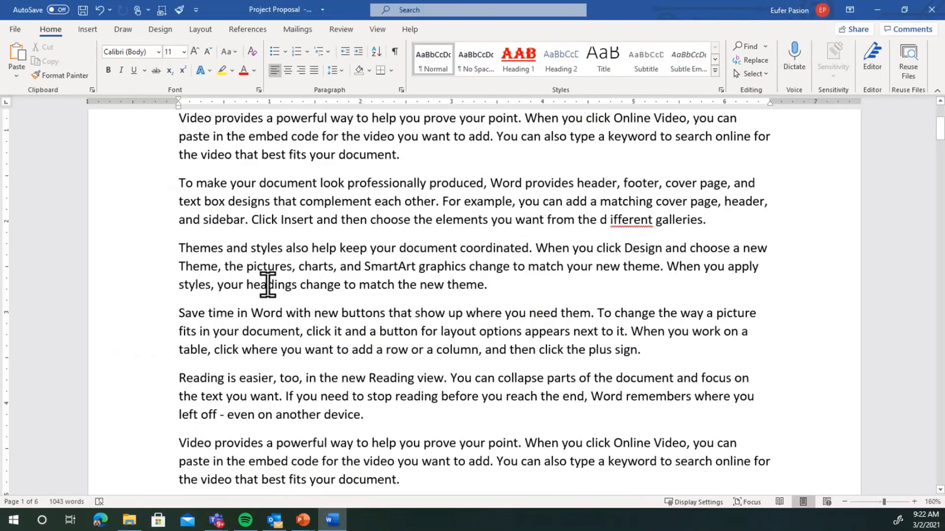
scroll(263, 289, down, 3)
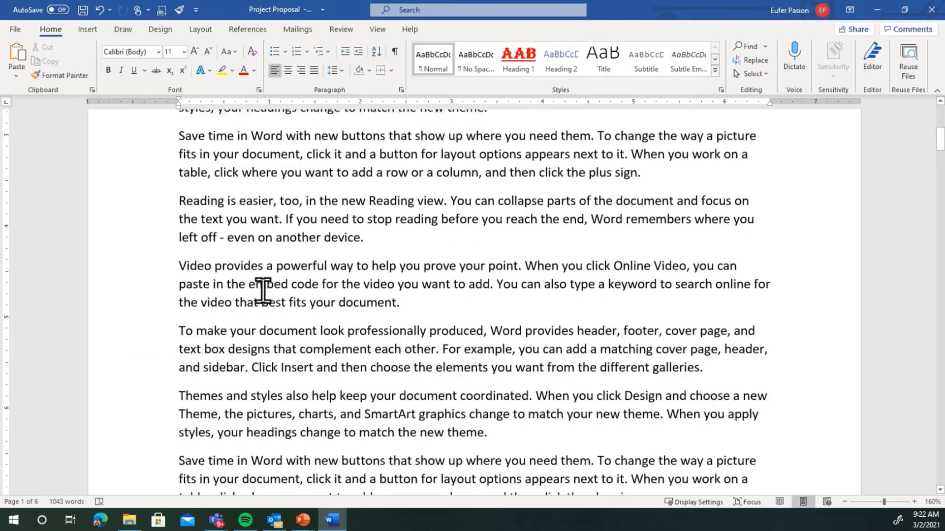
Step: Paste a full-screen screenshot with PowerPoint open before the "Video provides a powerful way" paragraph in Chapter 1, and delete the picture again
mouse_move(310, 525)
click(360, 484)
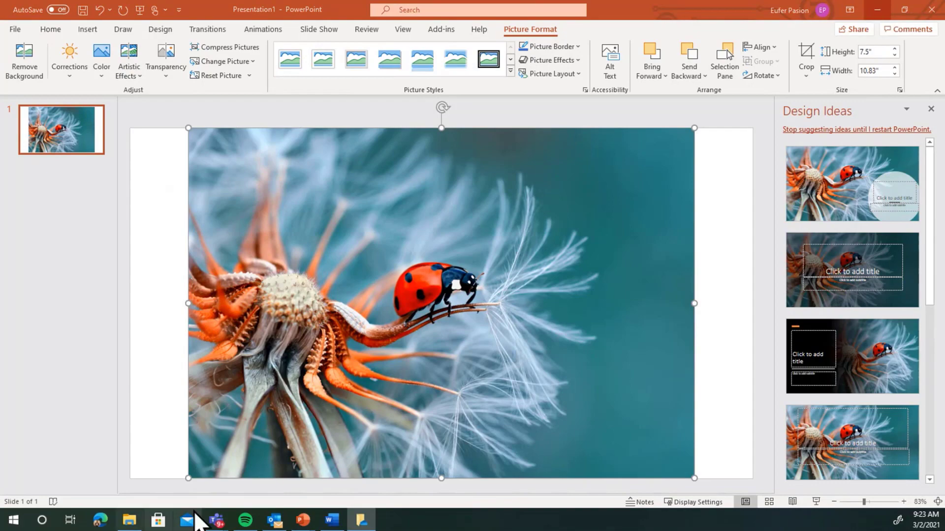
click(333, 521)
click(180, 266)
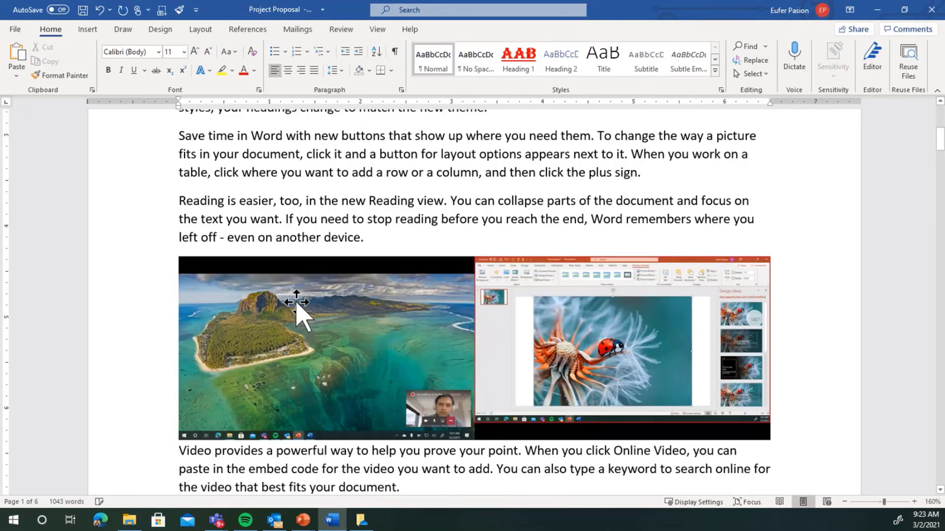
click(366, 315)
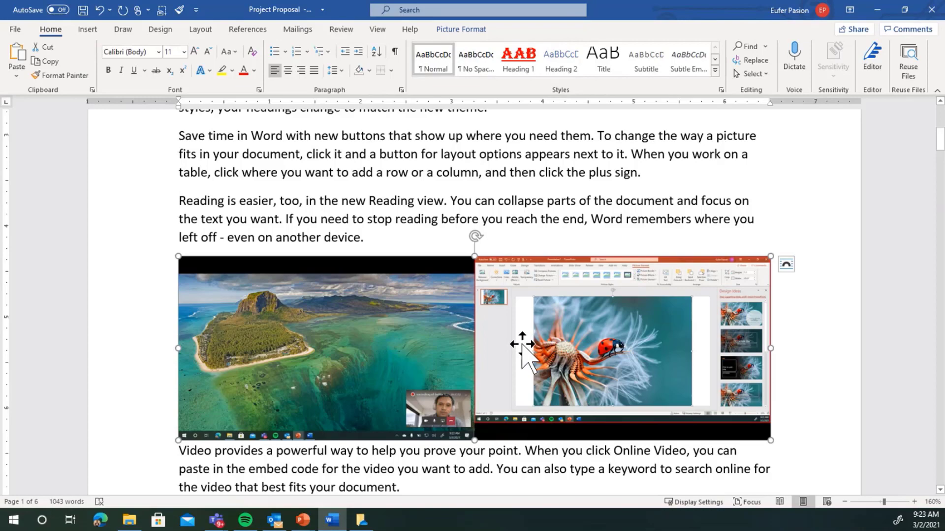
key(Delete)
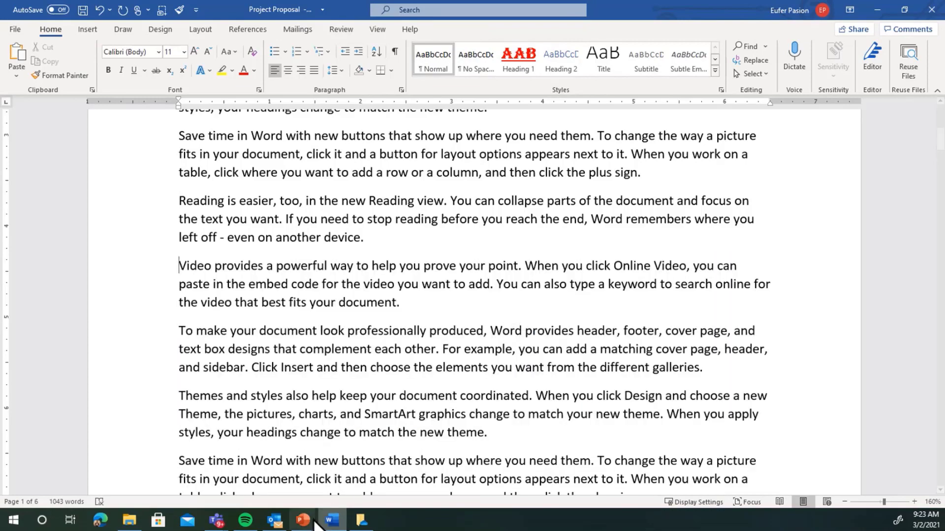
Step: Switch to PowerPoint, restore its window to a smaller size over the document, and open a File Explorer window beside it
mouse_move(315, 525)
click(353, 475)
drag(288, 2, 429, 126)
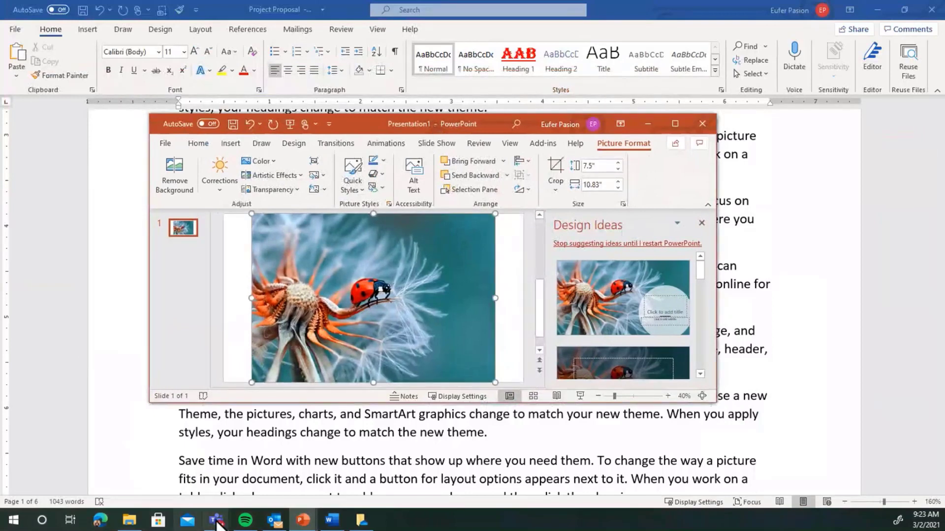
click(129, 520)
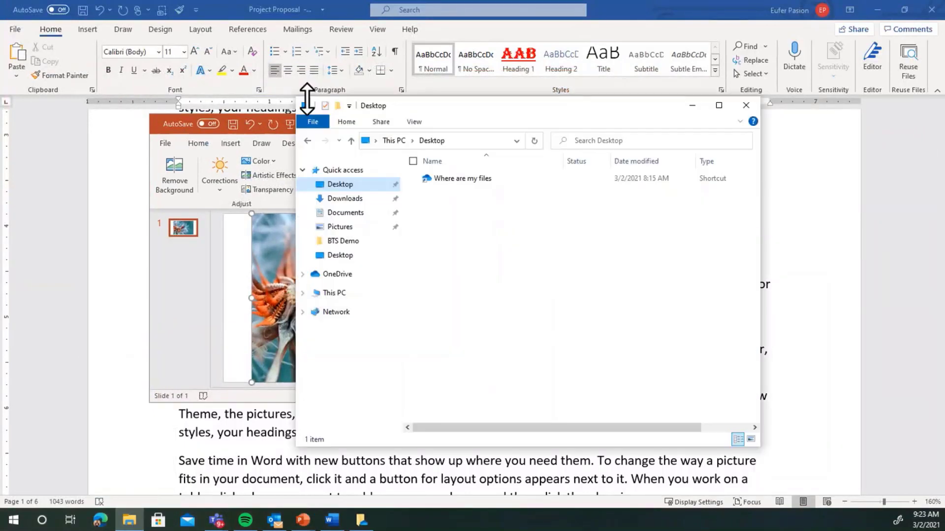
drag(432, 120, 564, 144)
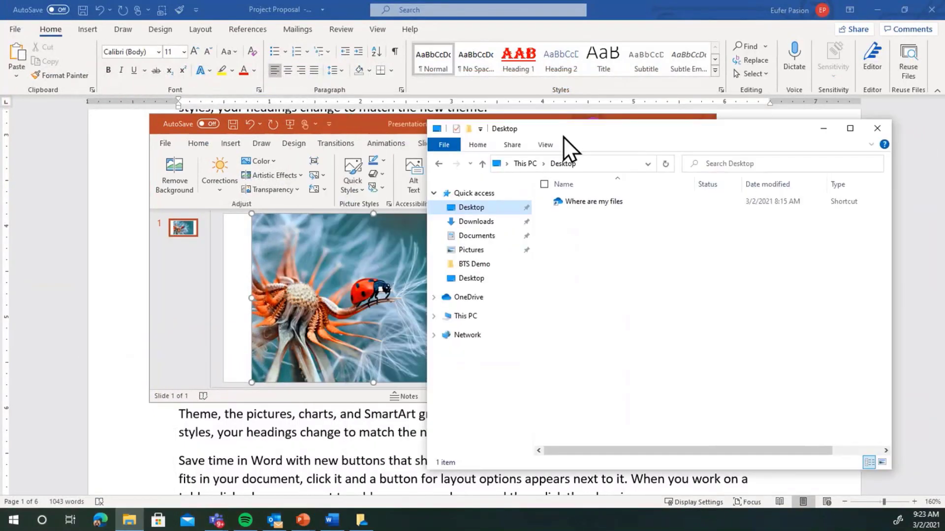
Step: Capture only the active PowerPoint window, paste it into Word before the "Video provides a powerful way" paragraph, and delete the picture again
click(356, 125)
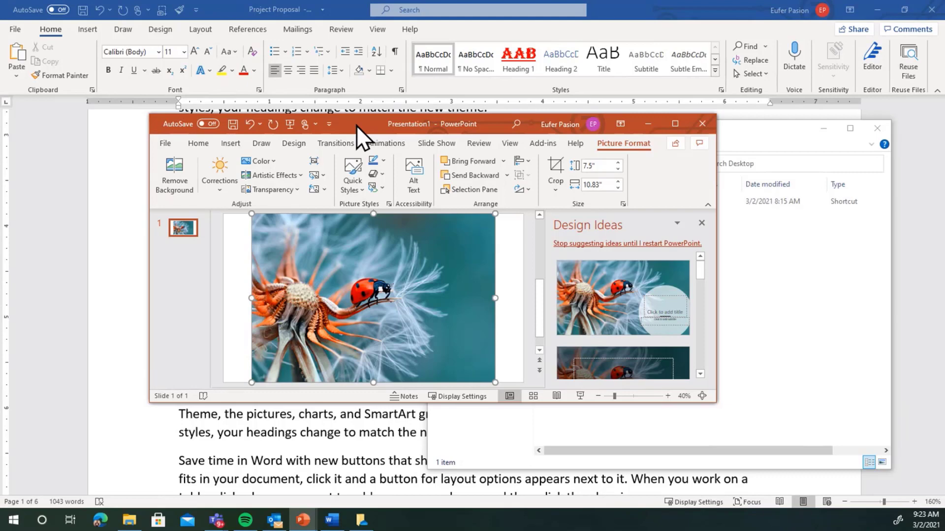
key(alt+Print)
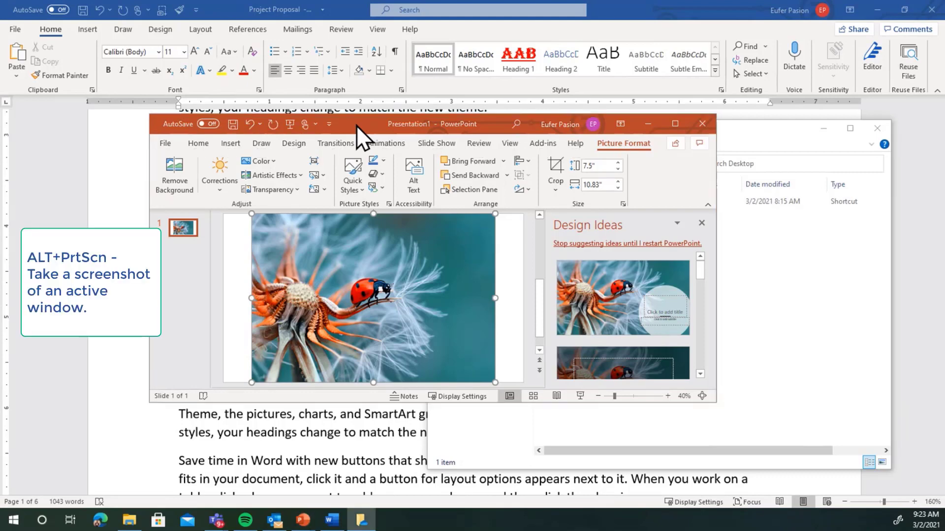
click(356, 125)
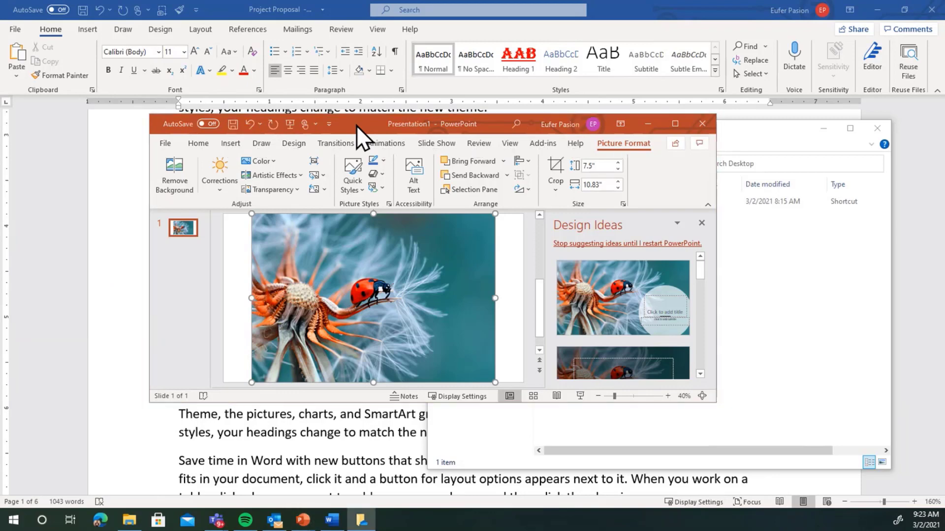
click(339, 449)
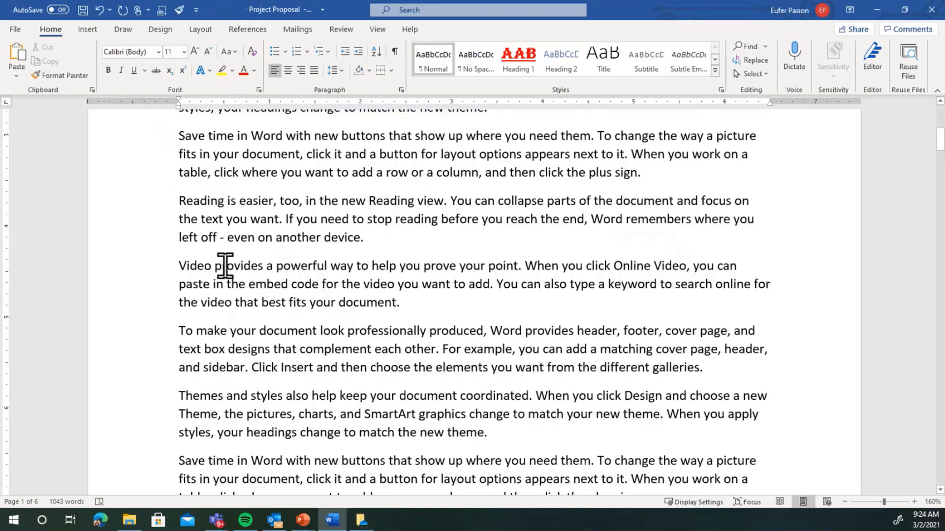
key(ctrl+v)
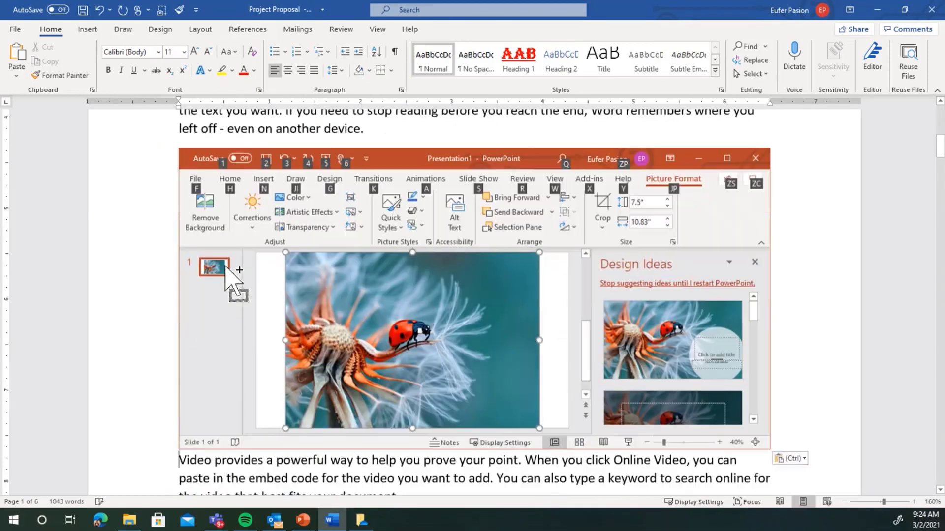
click(347, 297)
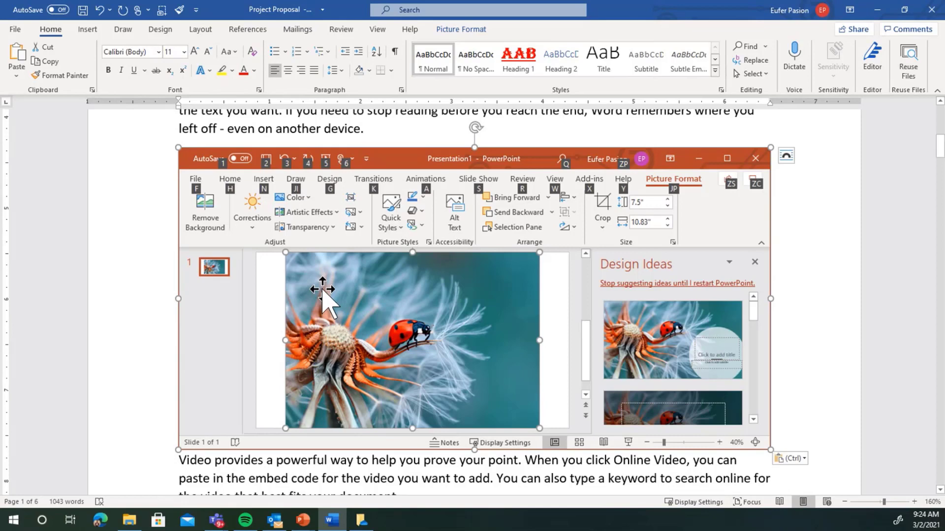
key(Delete)
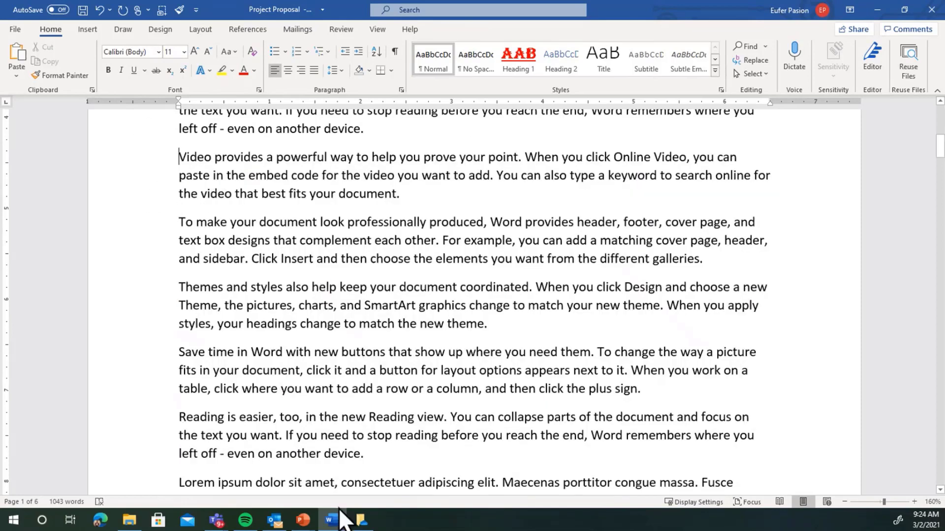
Step: Bring the PowerPoint window forward, move it slightly and enlarge it, and return to the Word document
mouse_move(305, 525)
click(378, 489)
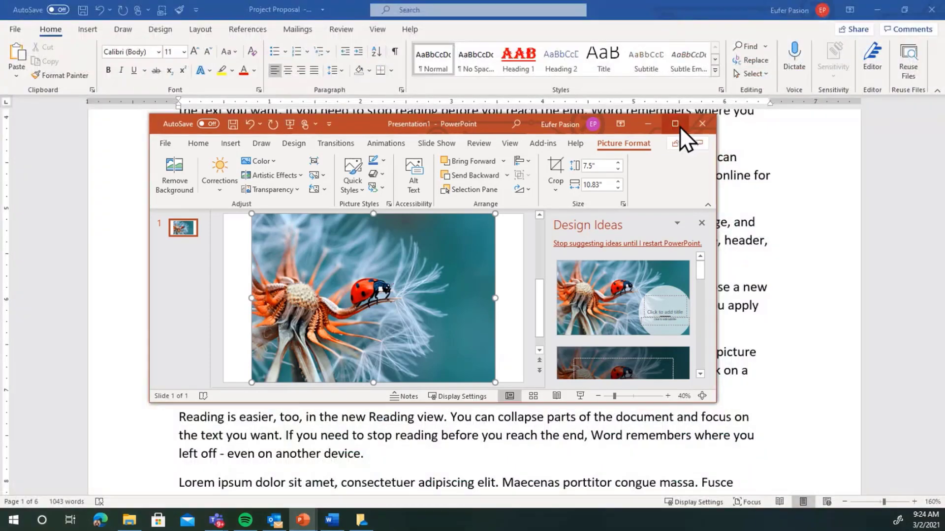
drag(491, 126, 510, 129)
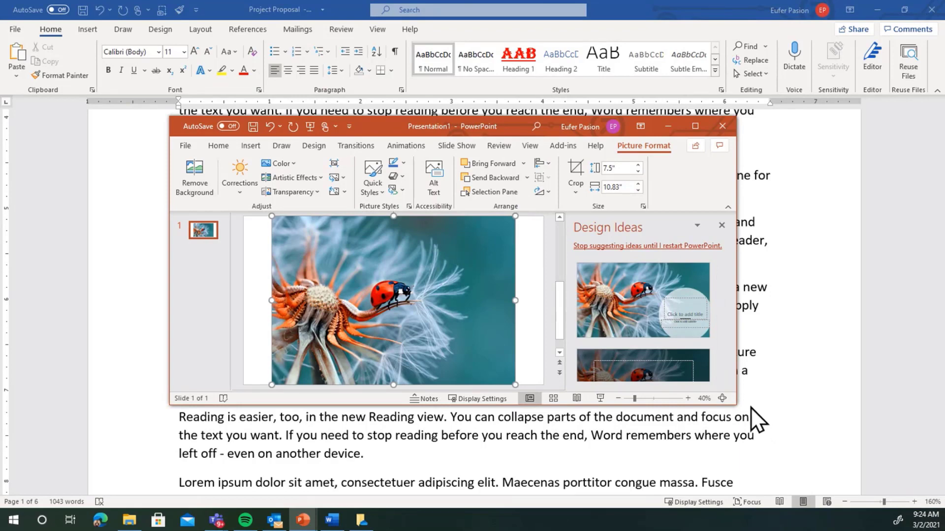
drag(729, 405, 742, 453)
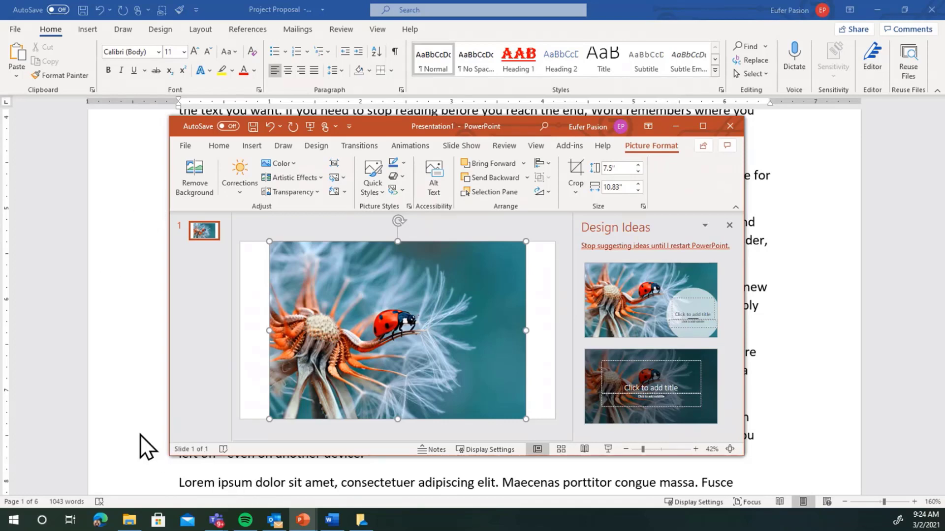
click(127, 380)
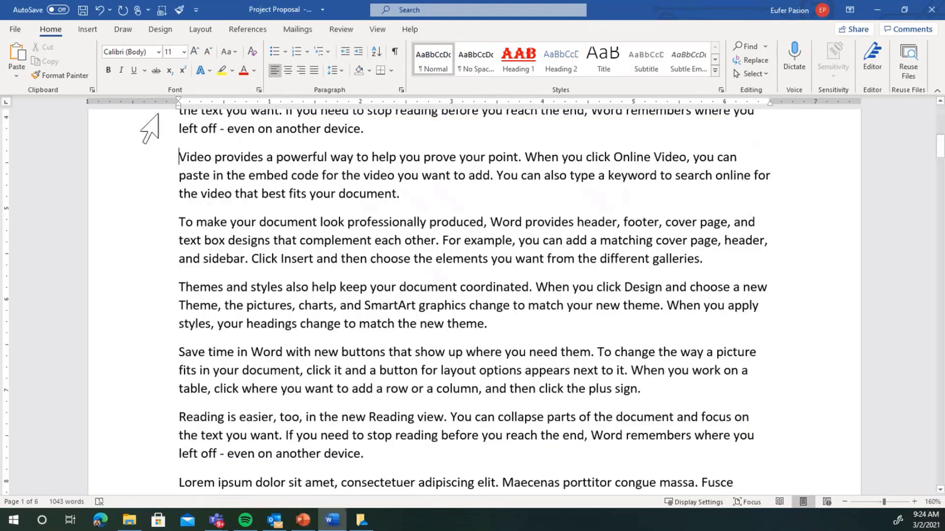
Step: Insert a screenshot of the open Microsoft OneDrive window before the "Video provides a powerful way" paragraph in Chapter 1
click(87, 30)
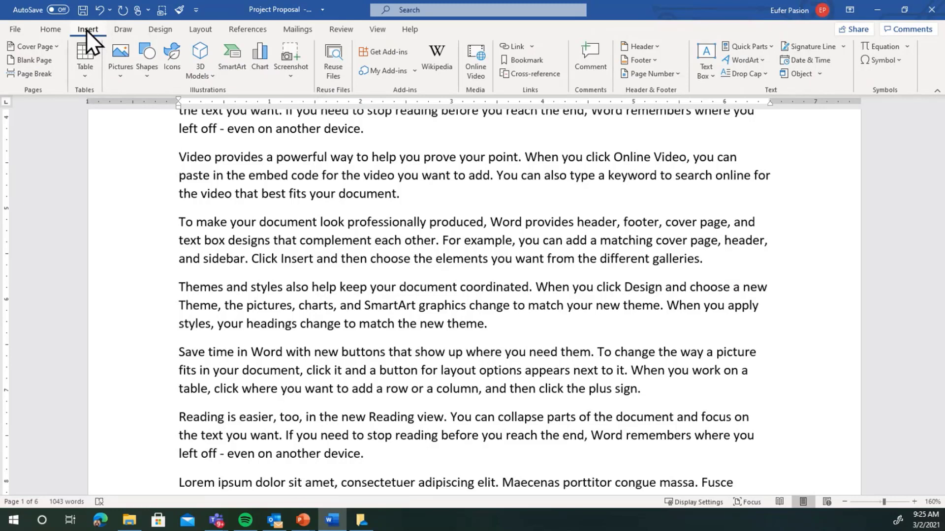
click(289, 76)
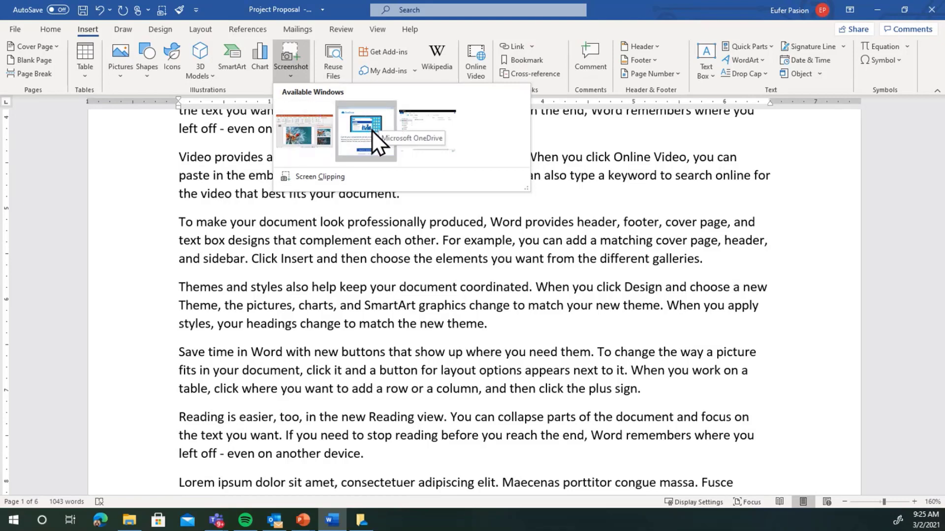
click(293, 71)
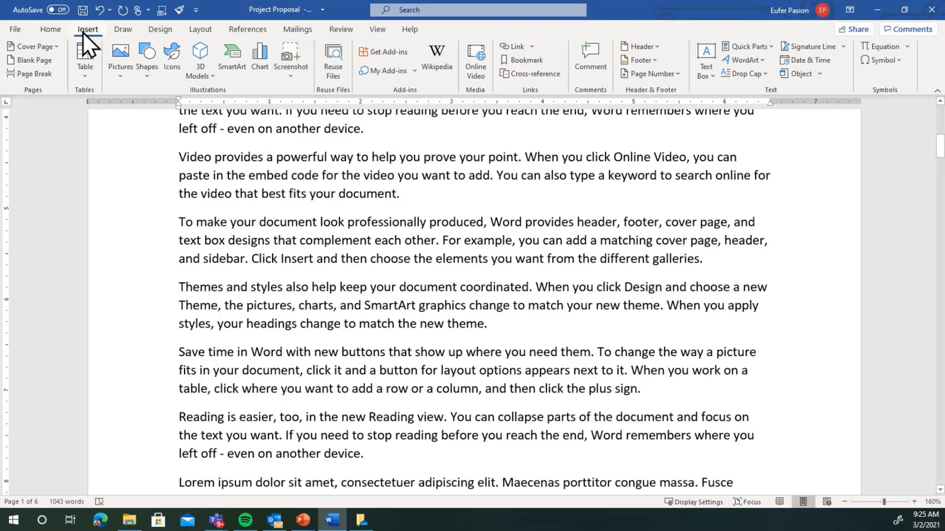
click(301, 64)
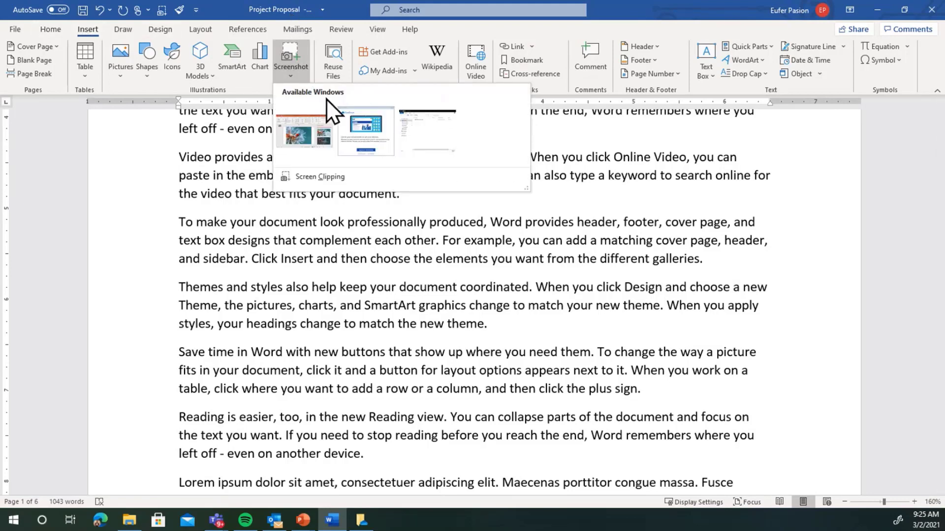
click(367, 134)
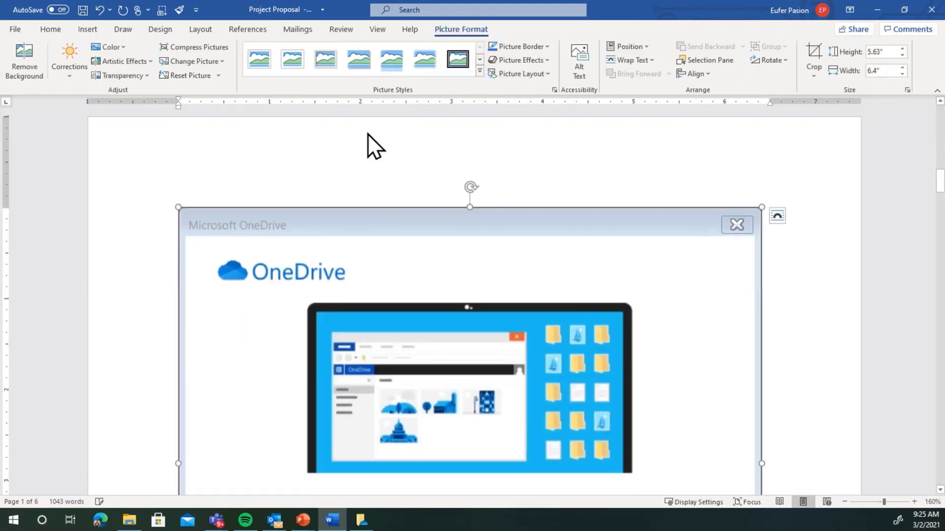
scroll(392, 199, down, 5)
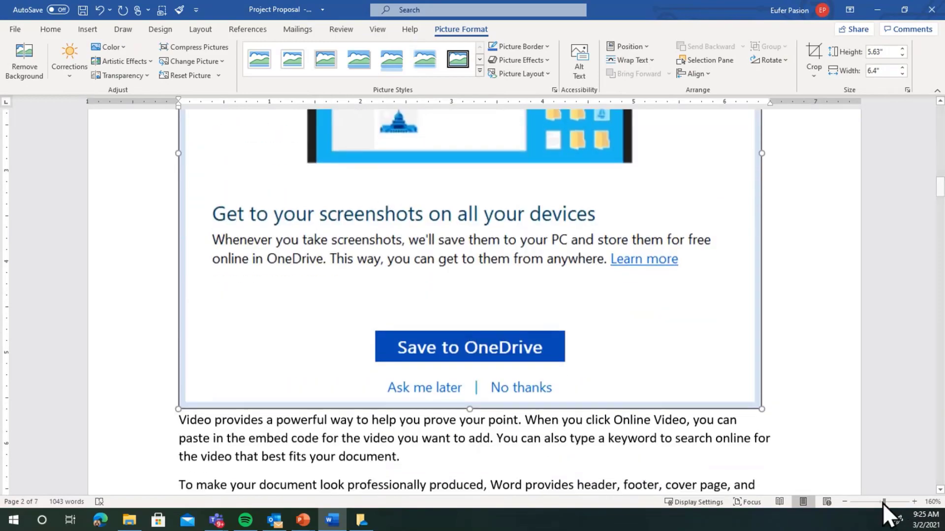
Step: Shrink the inserted OneDrive screenshot to about 2.91" high by 3.31" wide and show its layout options
drag(762, 408, 479, 208)
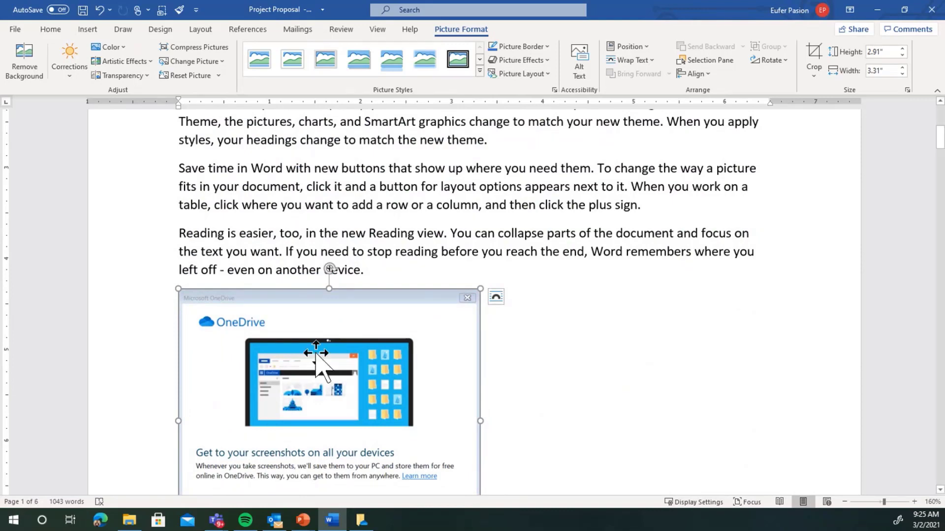
double_click(320, 378)
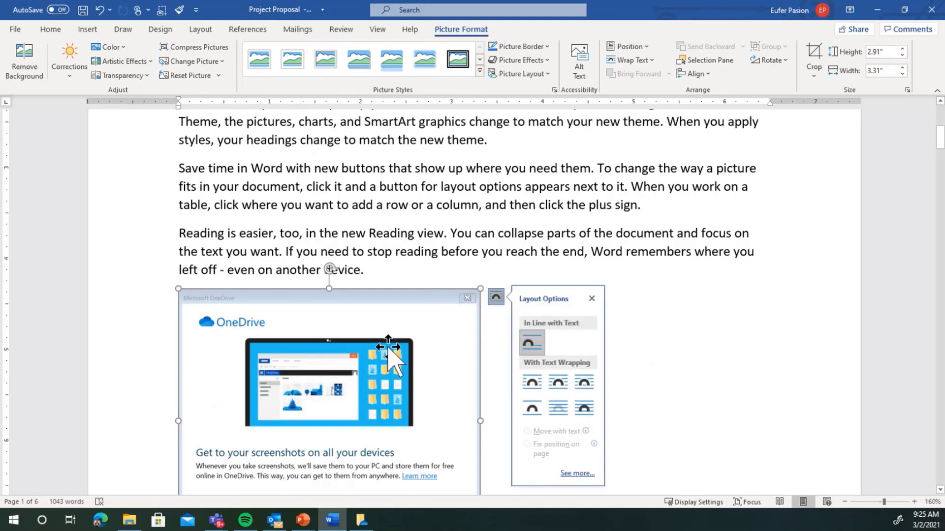
scroll(371, 354, down, 2)
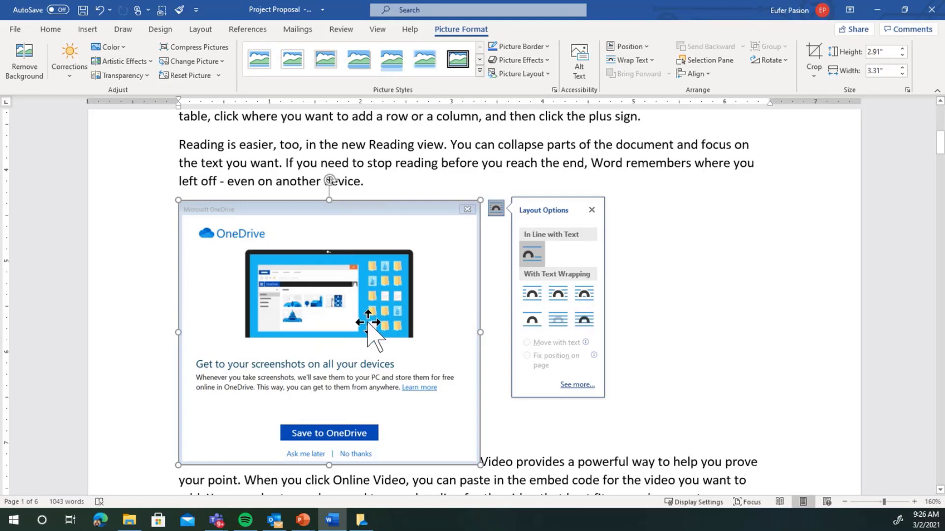
Step: Crop the OneDrive screenshot down to the laptop illustration, about 1.18" high by 2.2" wide
click(813, 52)
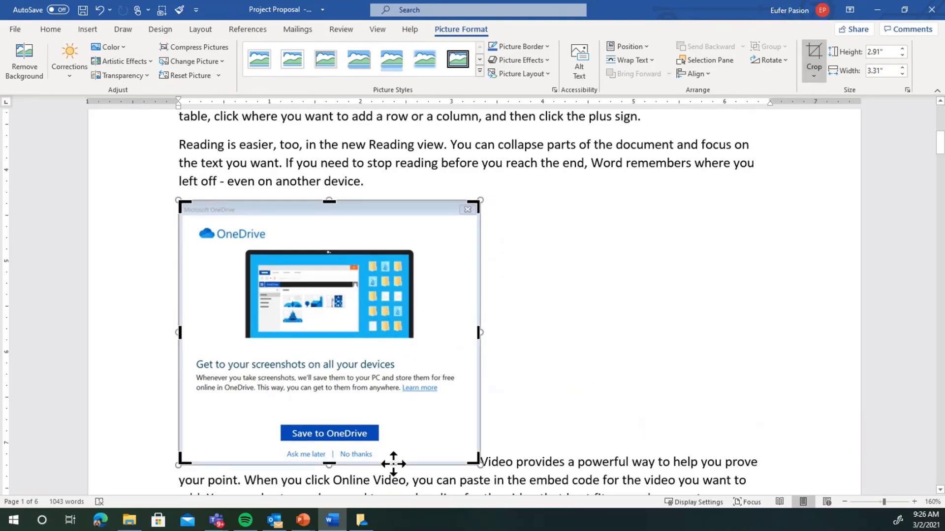
drag(476, 460, 430, 422)
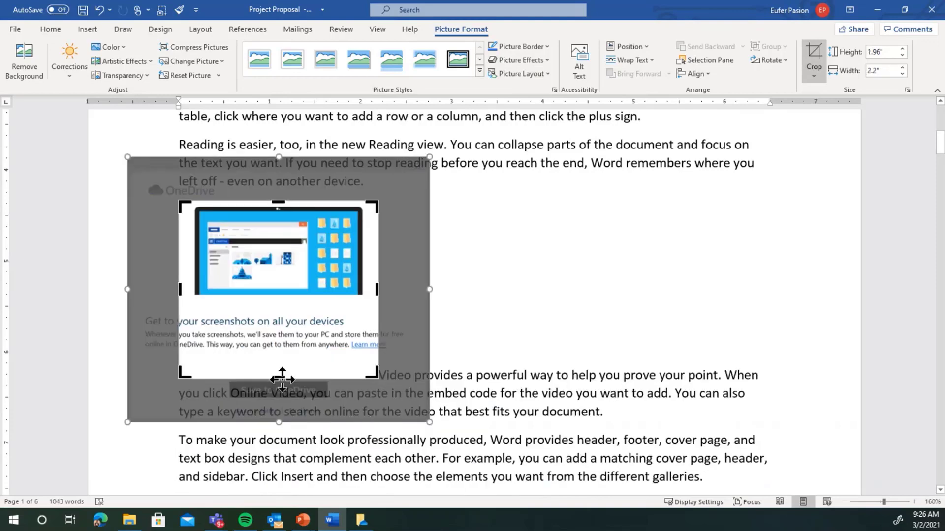
drag(280, 381, 274, 306)
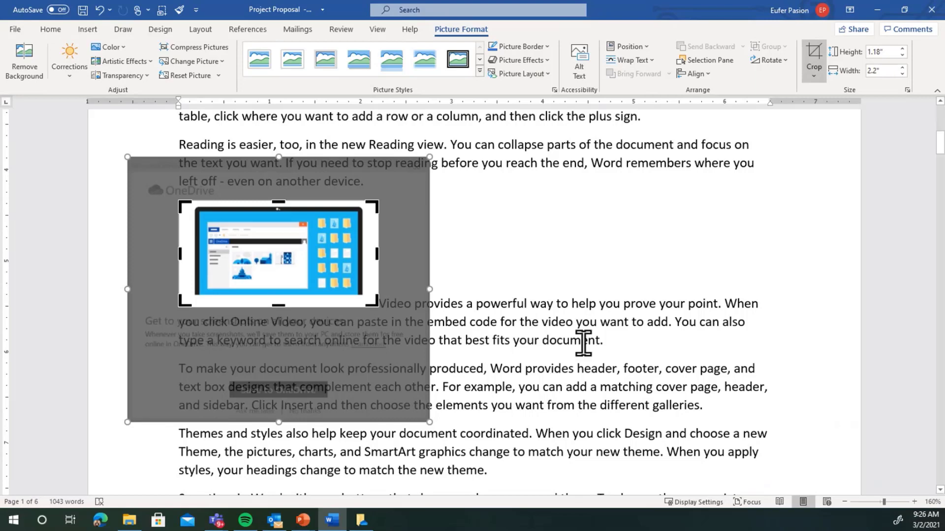
click(519, 383)
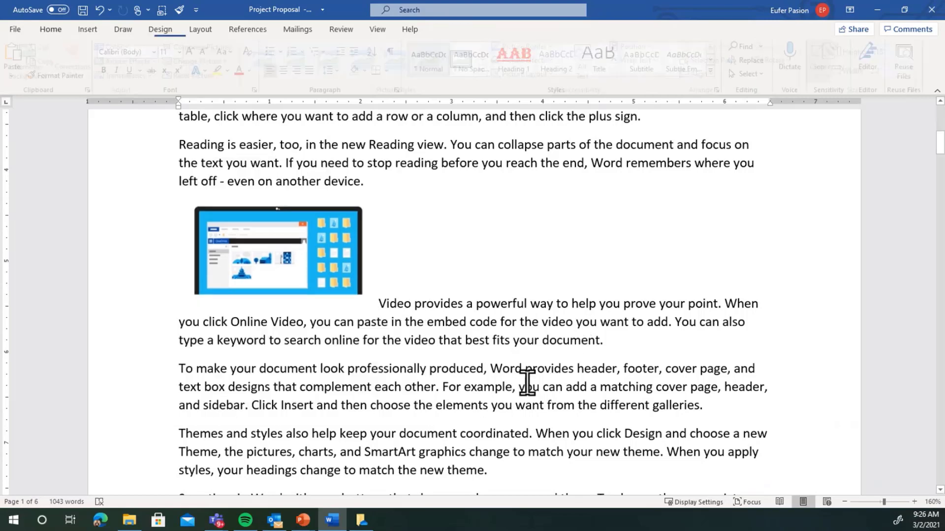
Step: Delete the cropped picture from the document and bring the Microsoft OneDrive window over the page, moving it up slightly
click(337, 275)
key(Delete)
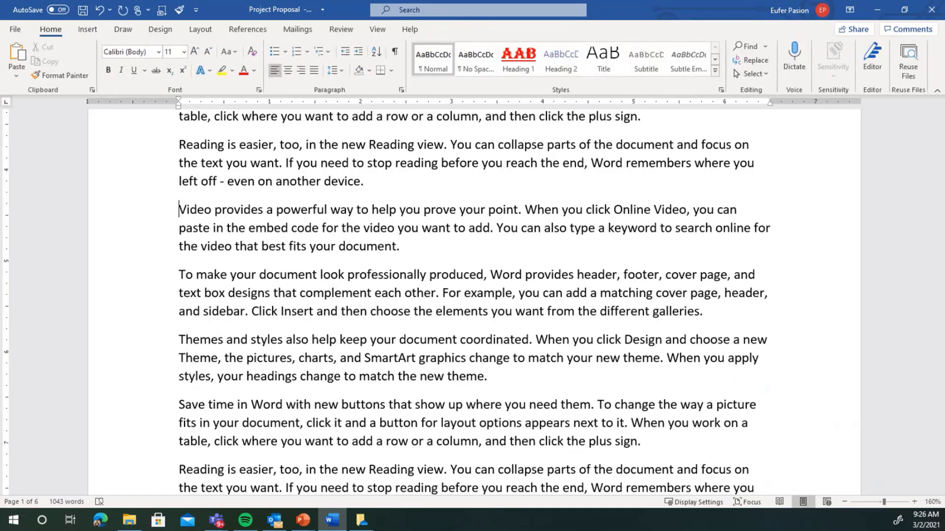
drag(0, 155, 479, 159)
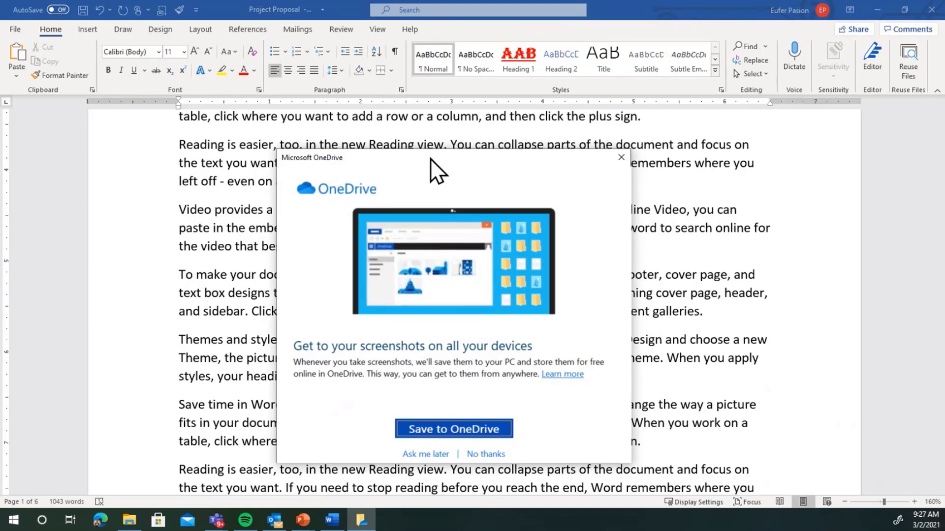
drag(430, 159, 431, 146)
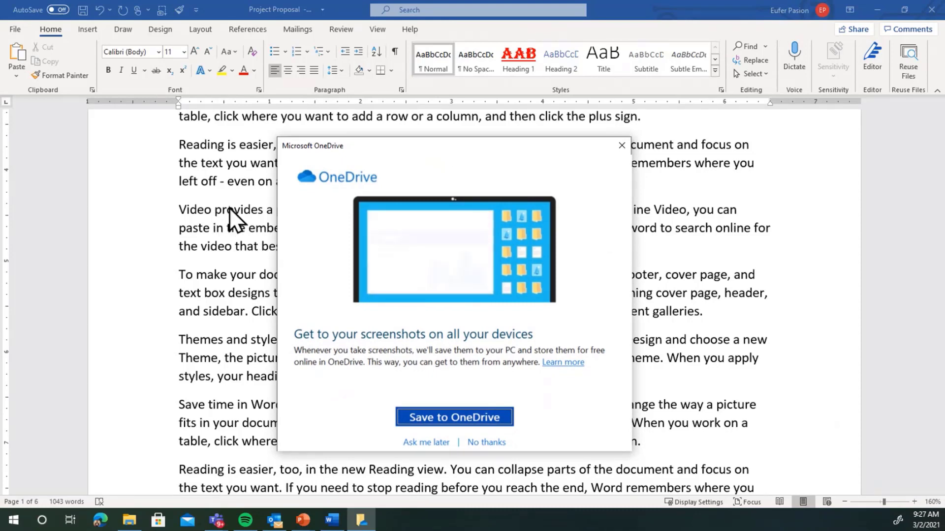
Step: Insert a screen clipping of only the OneDrive window's laptop illustration before the "Video provides a powerful way" paragraph, about 1.63" by 2.96"
click(241, 226)
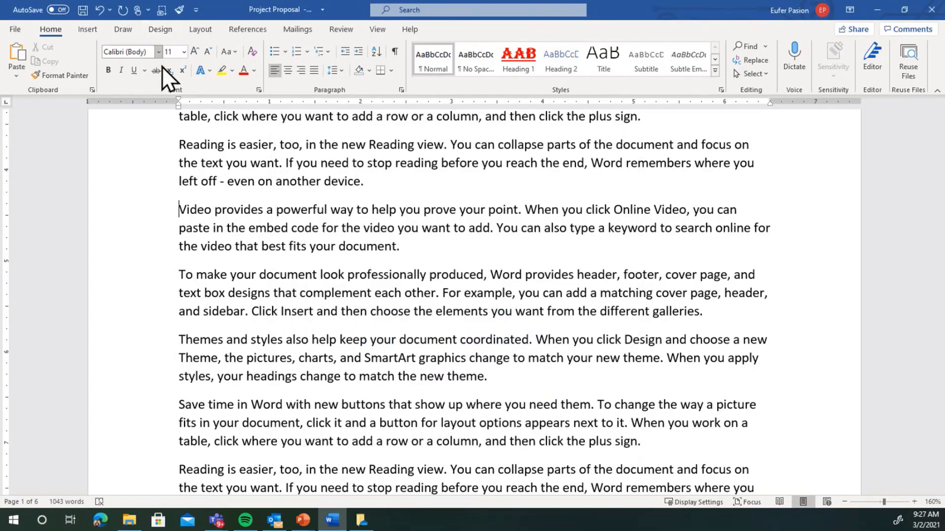
click(90, 29)
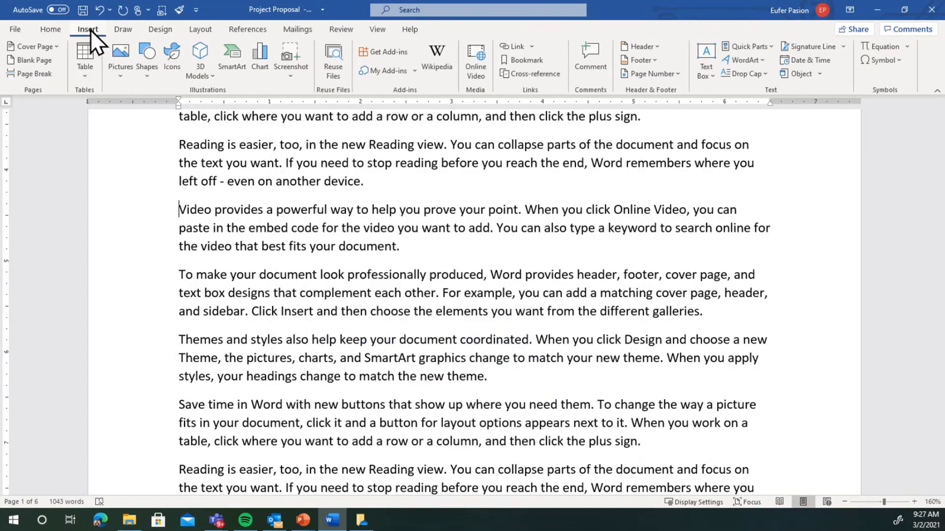
click(294, 79)
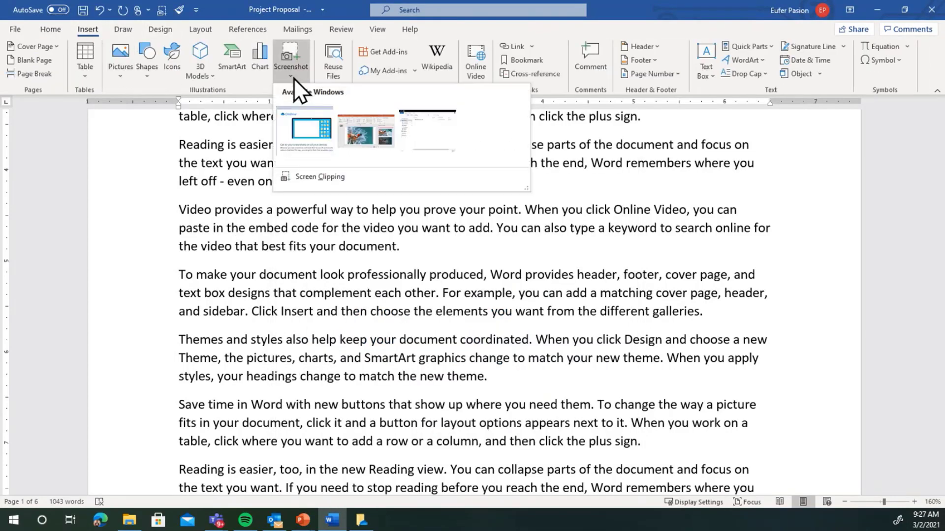
click(345, 177)
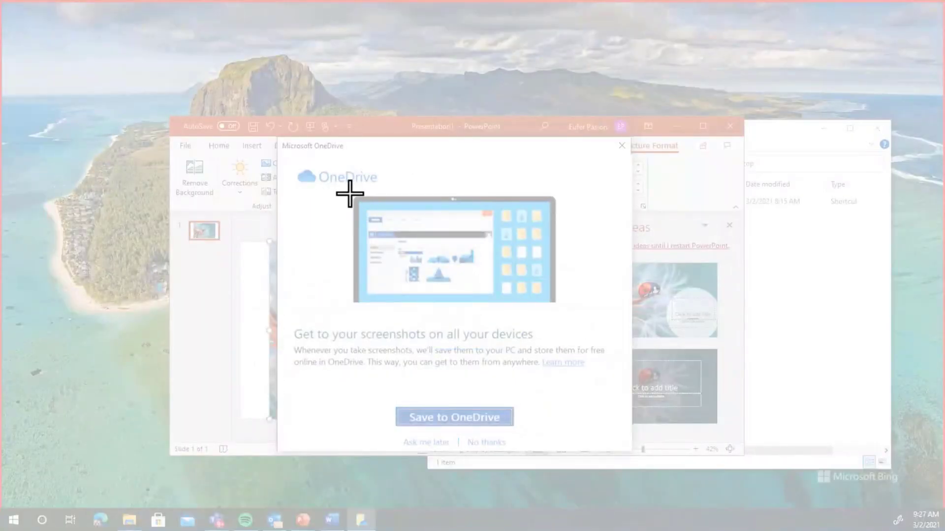
drag(351, 192, 558, 306)
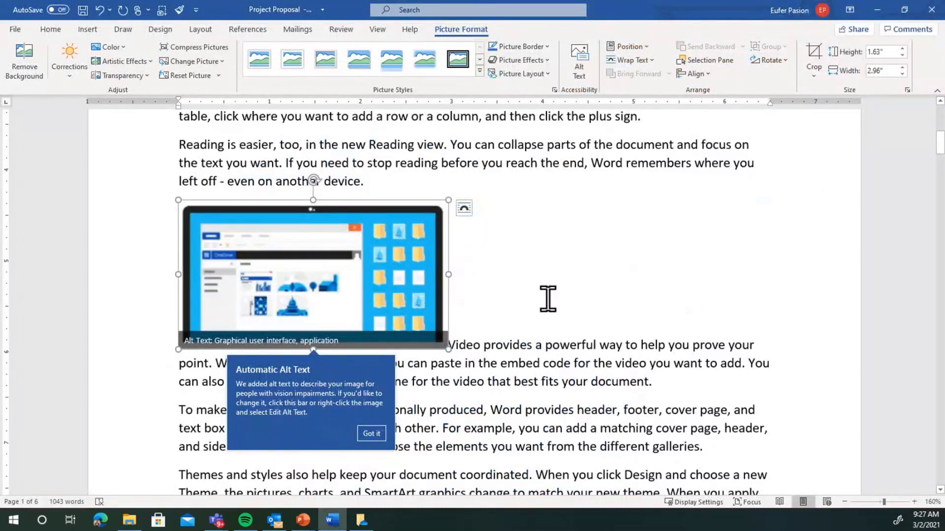
Step: Set the clipping's text wrapping to Square and nudge it into line beside the "Video provides a powerful way" paragraph
click(463, 209)
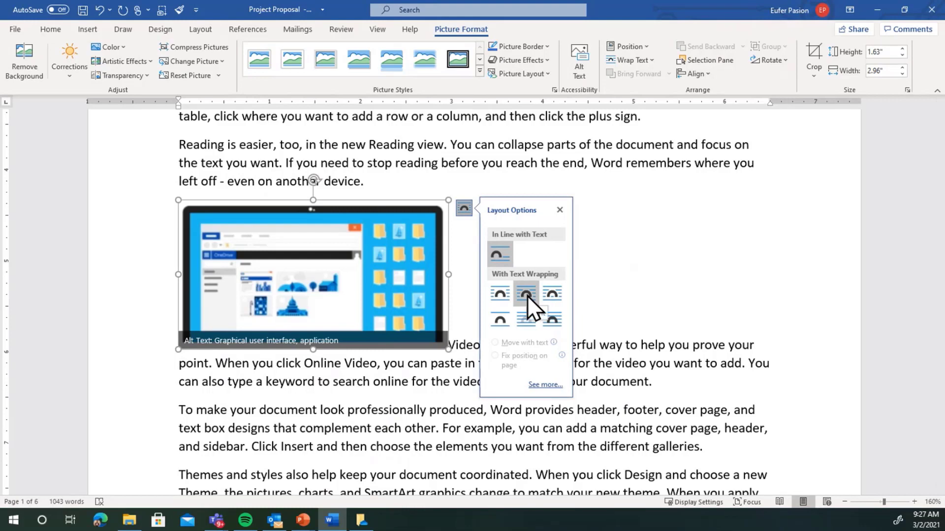
click(501, 293)
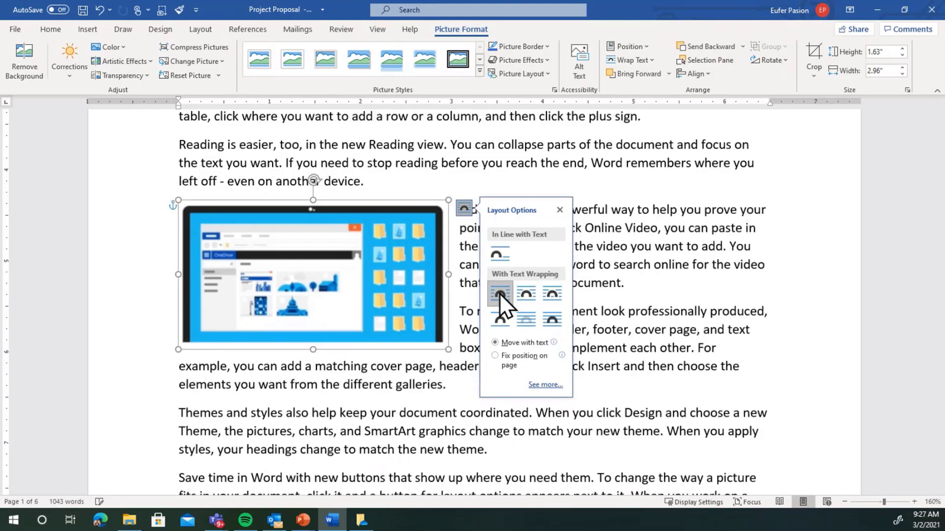
mouse_move(290, 275)
mouse_down()
mouse_move(541, 280)
mouse_move(541, 394)
mouse_move(521, 376)
mouse_move(409, 372)
mouse_move(261, 289)
mouse_move(286, 280)
mouse_up()
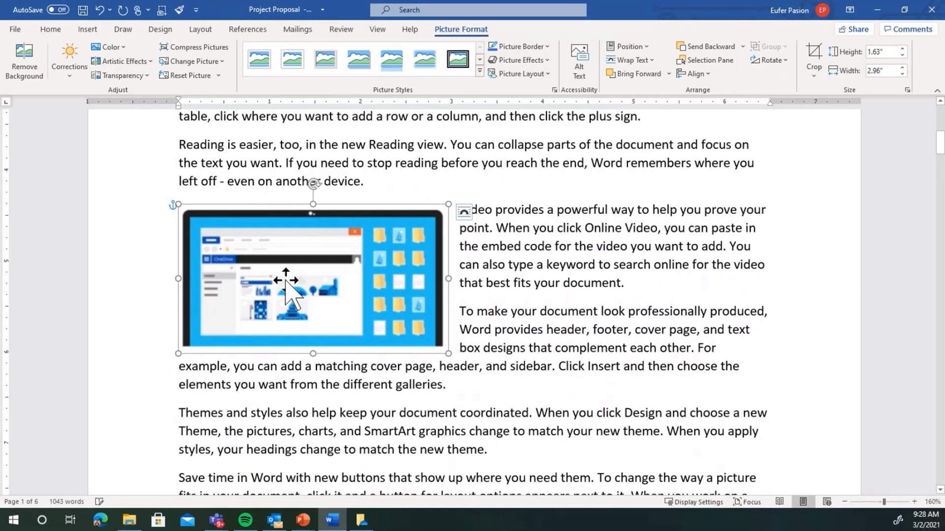
click(517, 291)
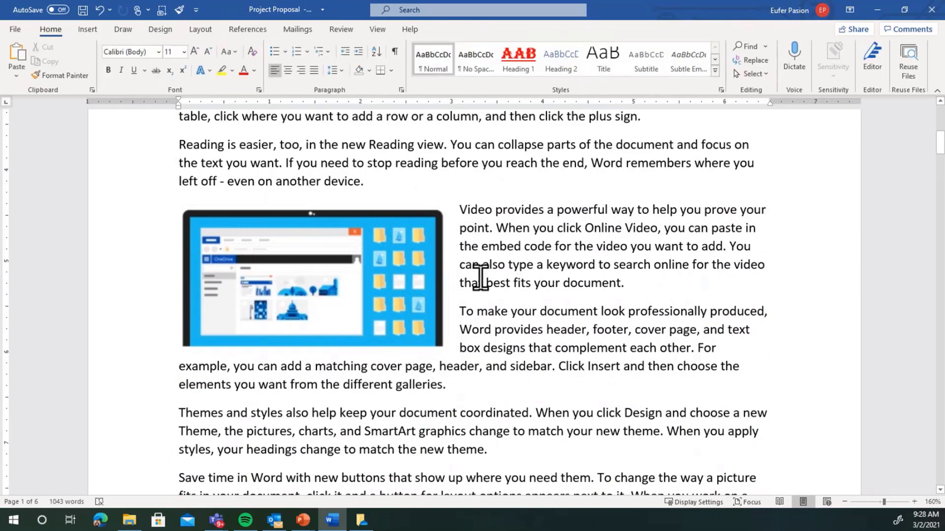
mouse_move(325, 278)
mouse_down()
mouse_move(455, 261)
mouse_move(469, 369)
mouse_move(468, 280)
mouse_move(482, 289)
mouse_move(422, 421)
mouse_move(324, 357)
mouse_move(310, 276)
mouse_move(329, 272)
mouse_up()
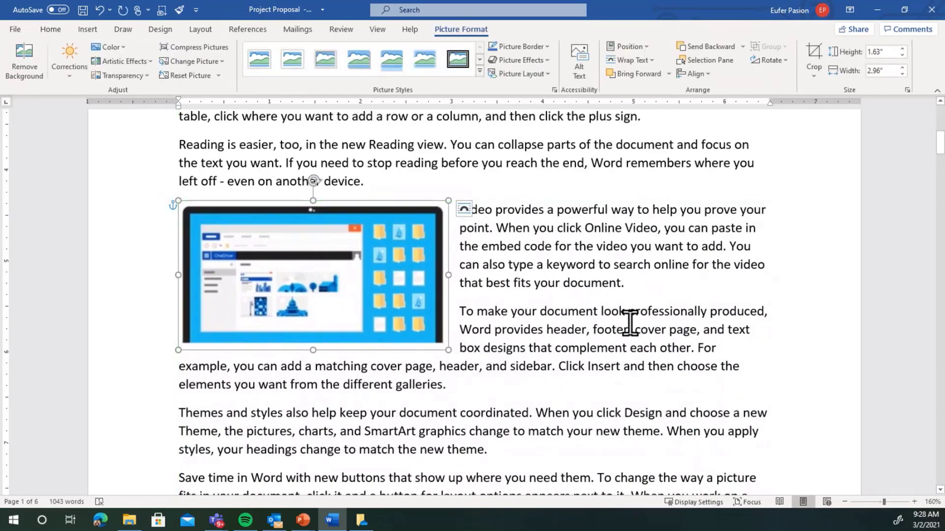
click(600, 327)
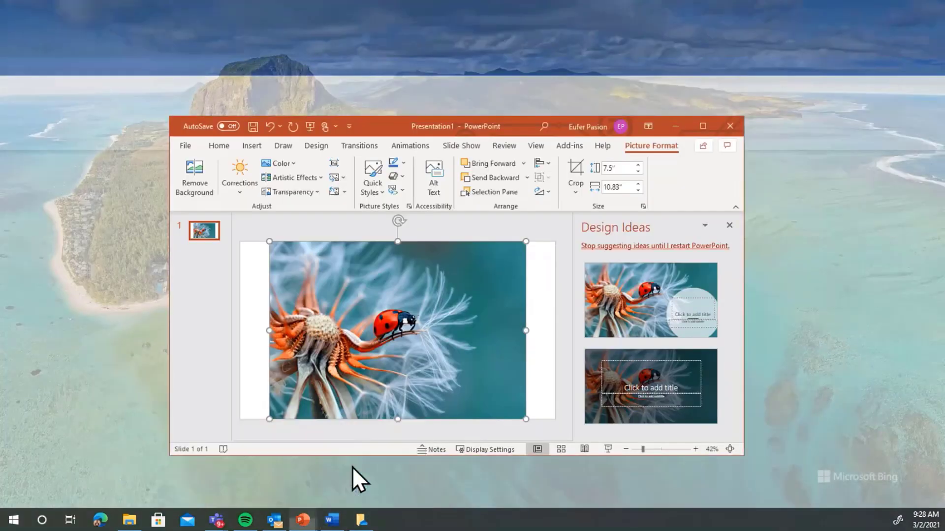
Step: Switch to PowerPoint, examine the available windows and Screen Clipping option for inserting a screenshot, and return to the Word document
click(352, 467)
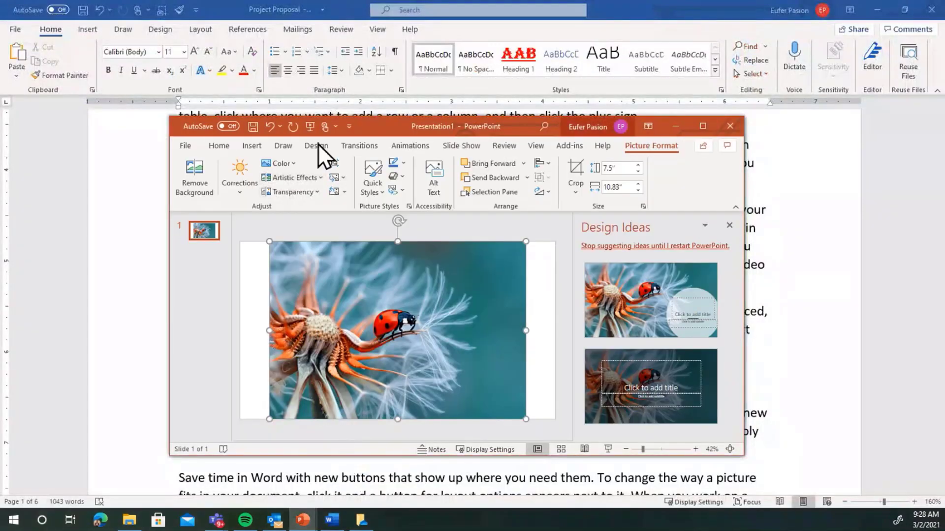
click(251, 145)
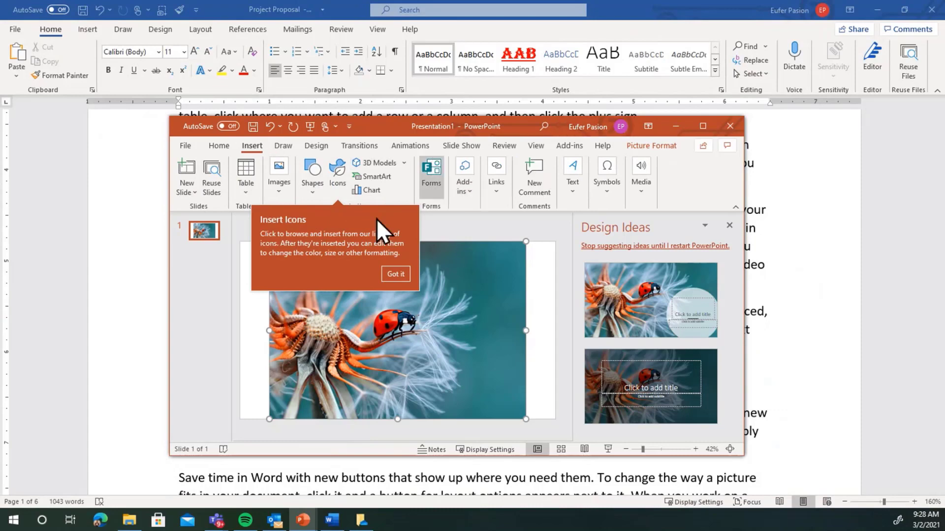
click(277, 185)
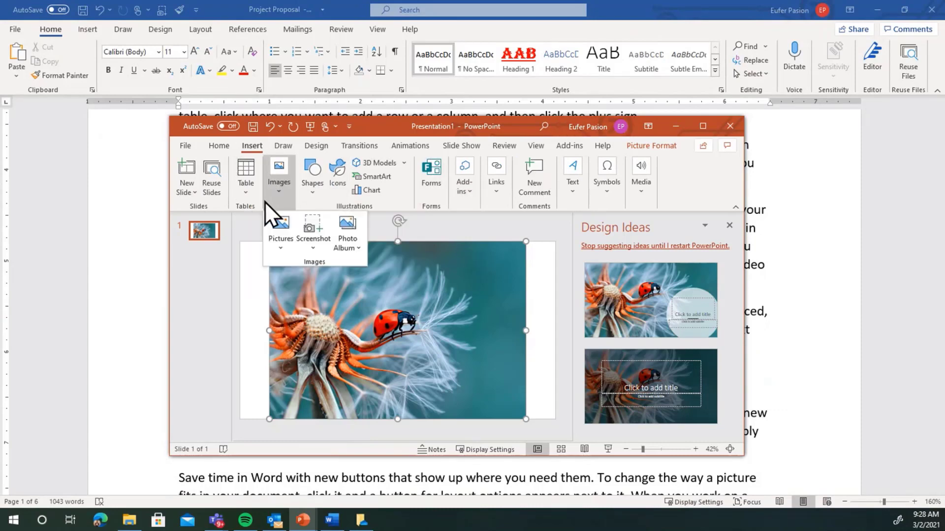
click(318, 249)
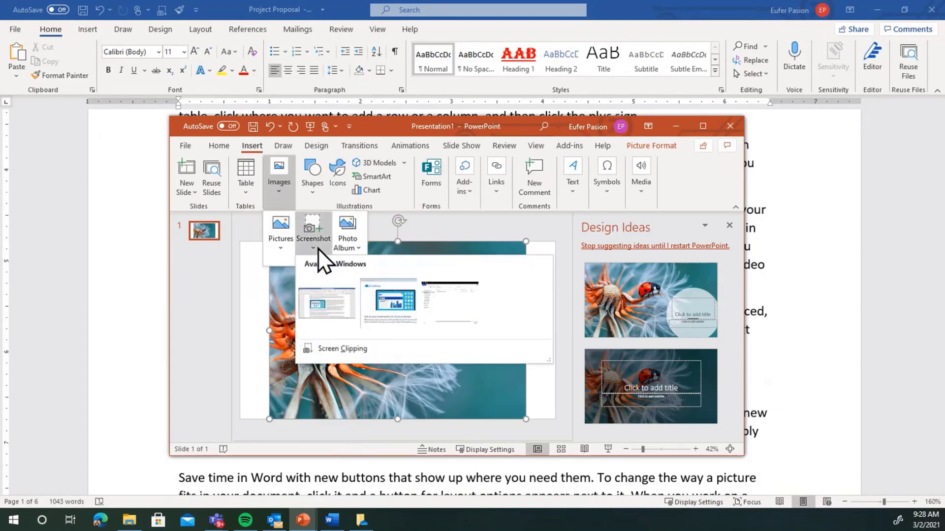
click(126, 268)
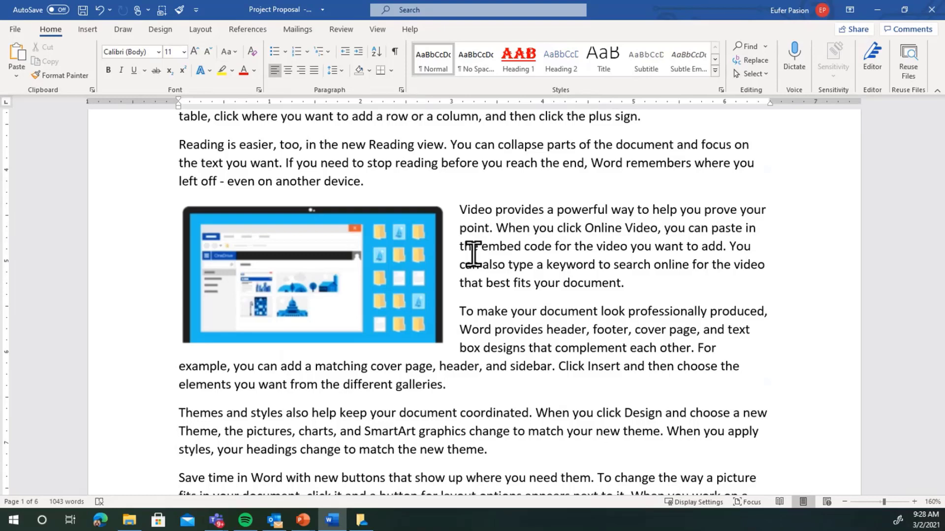
Step: Remove the Screen Clipping and Format Painter commands from the Quick Access Toolbar
right_click(161, 11)
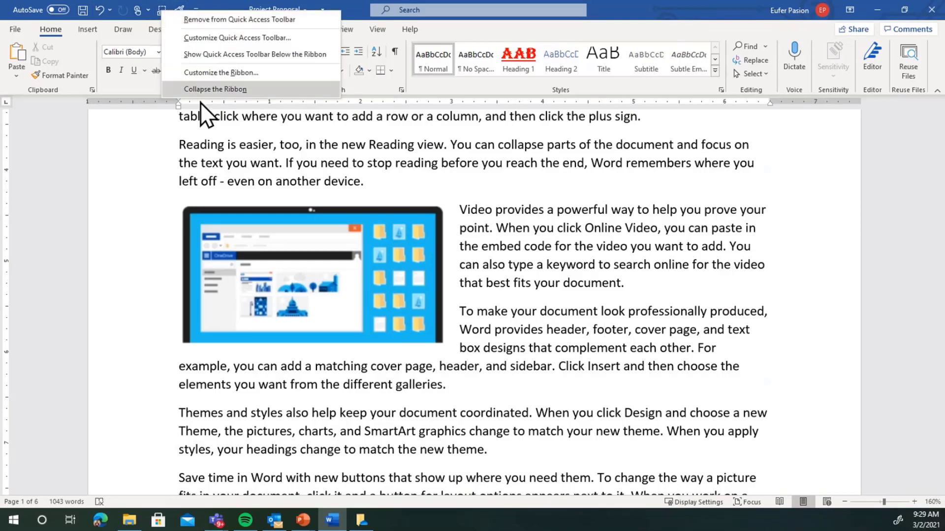
click(261, 20)
right_click(165, 15)
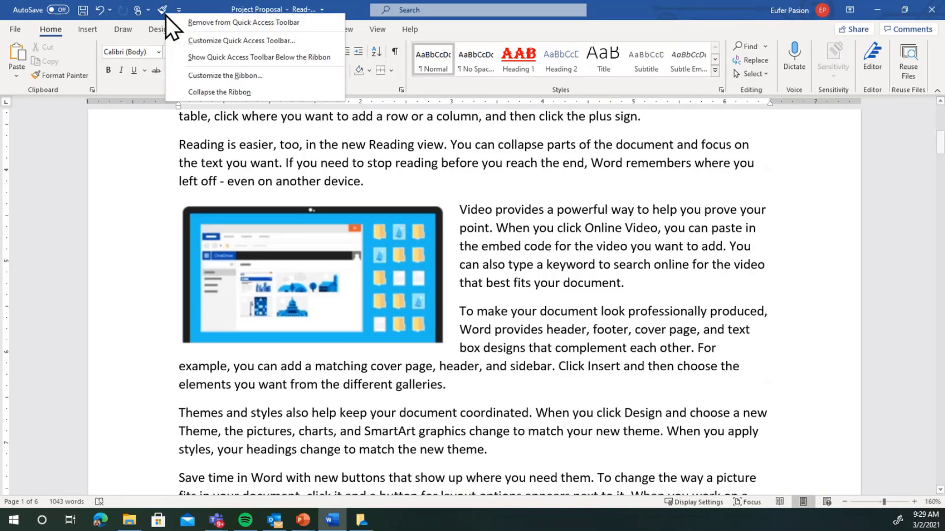
click(257, 23)
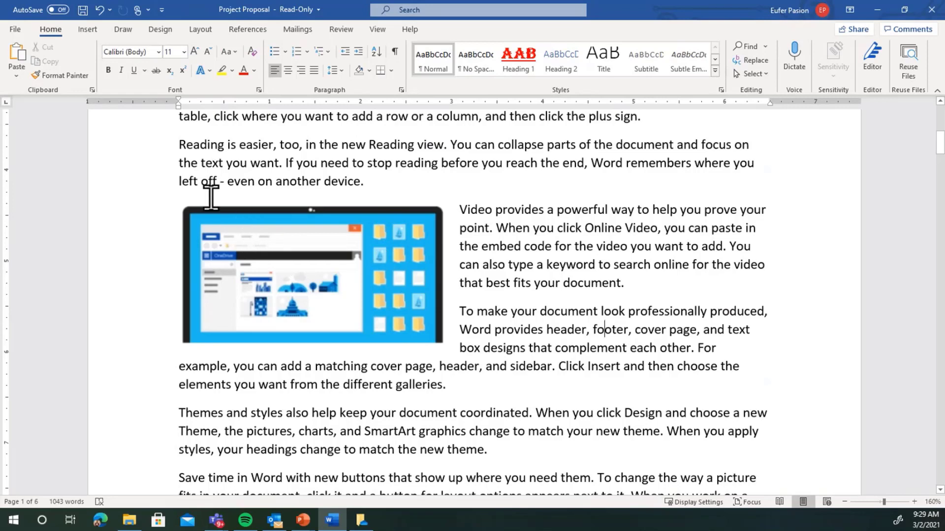
Step: Add the Screen Clipping command to the Quick Access Toolbar
click(93, 29)
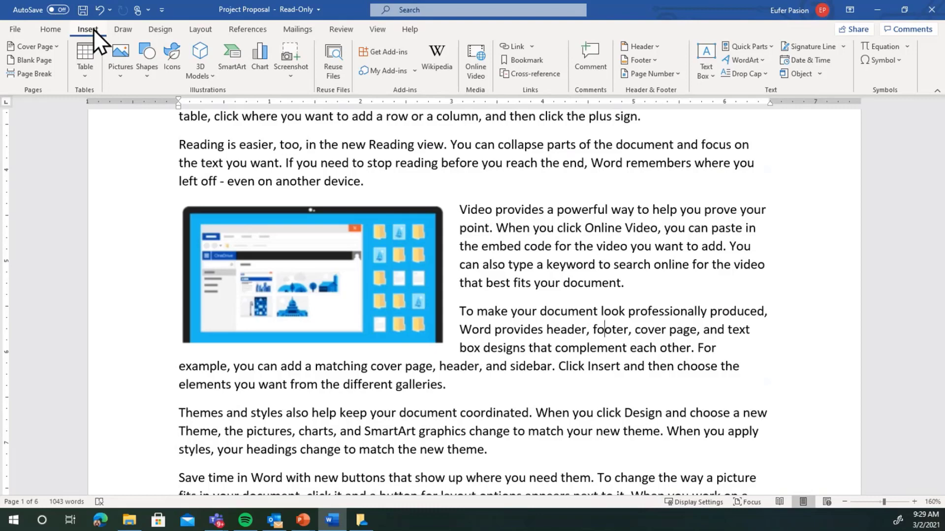
click(295, 76)
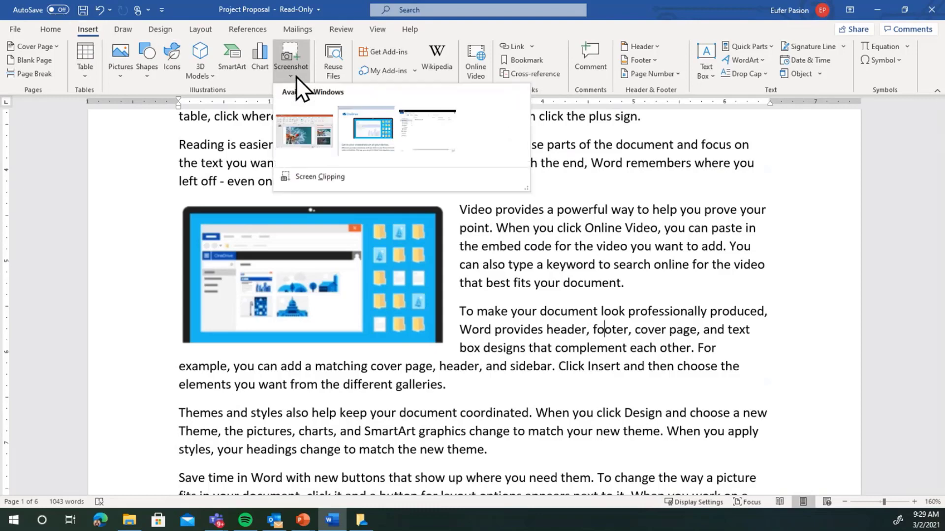
right_click(332, 176)
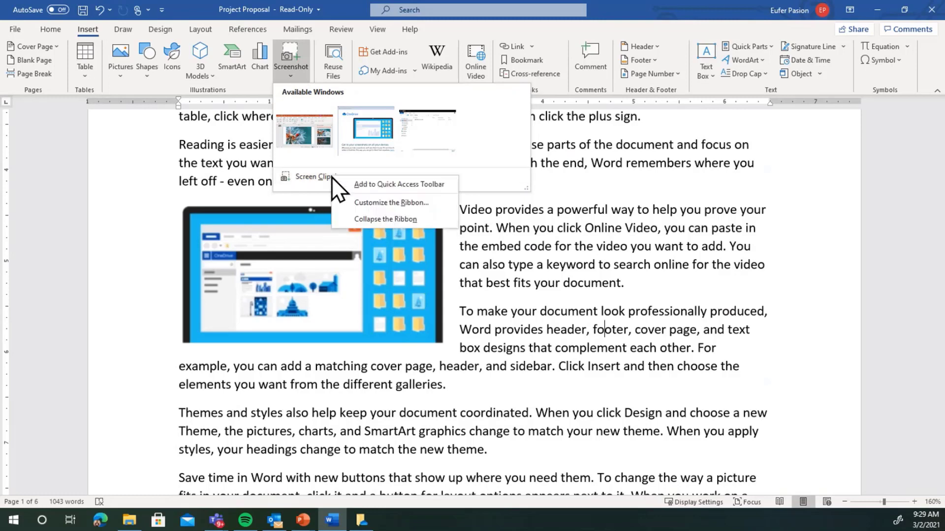
click(397, 184)
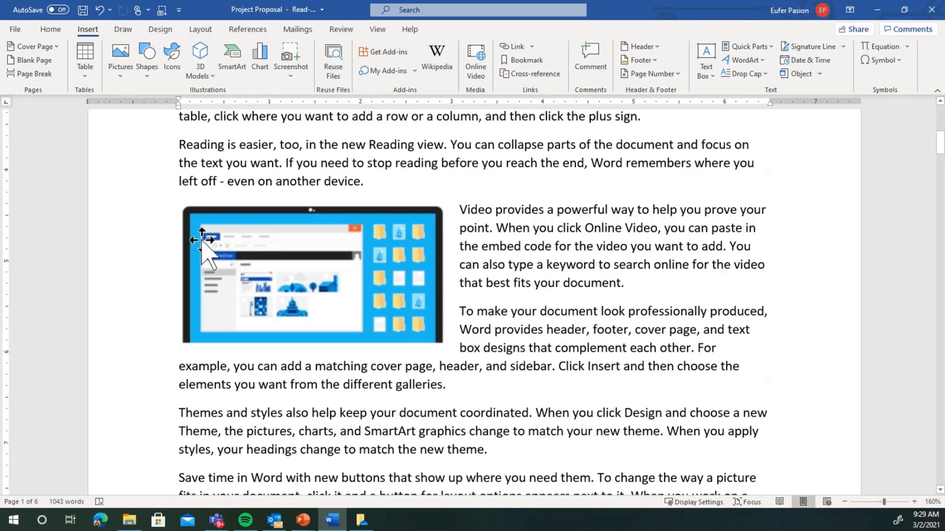
Step: Add the Online Pictures command to the Quick Access Toolbar and use it to view the online picture categories
scroll(276, 378, down, 5)
scroll(276, 377, down, 10)
scroll(220, 253, up, 4)
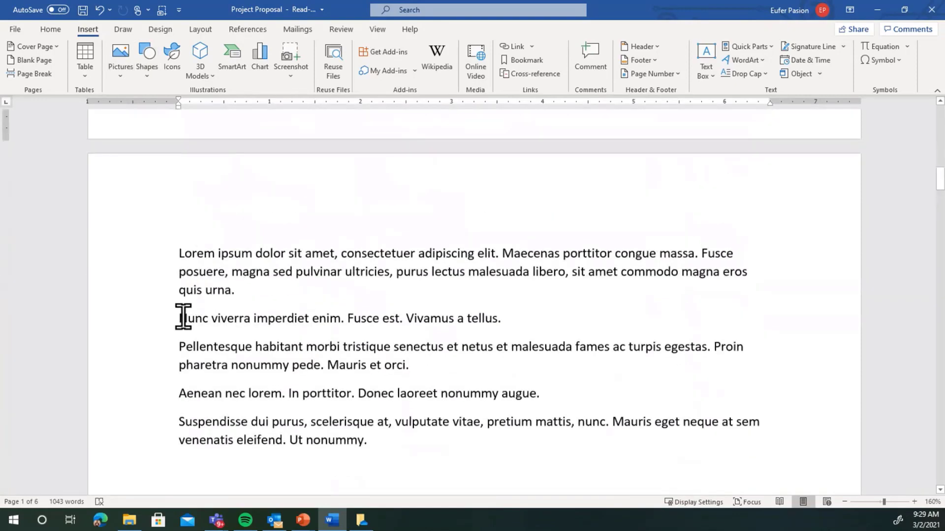
click(183, 318)
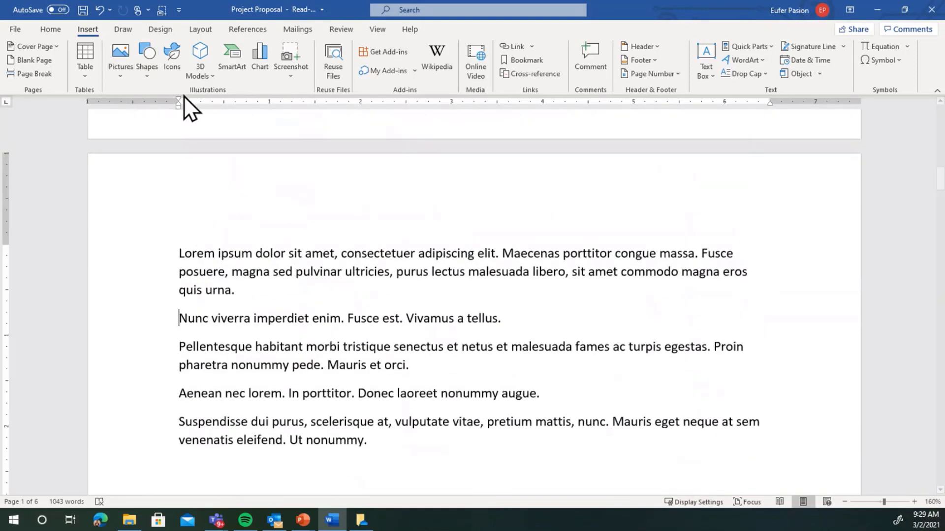
click(119, 77)
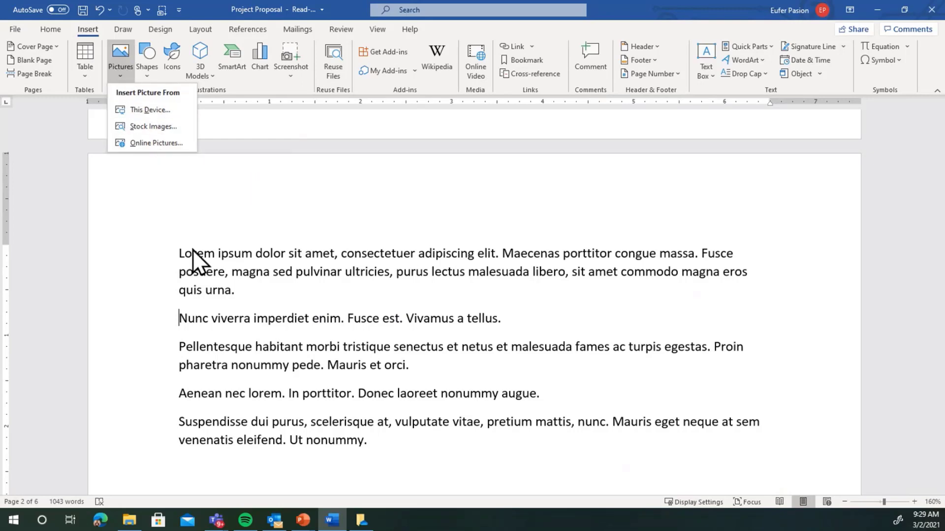
right_click(152, 142)
click(201, 150)
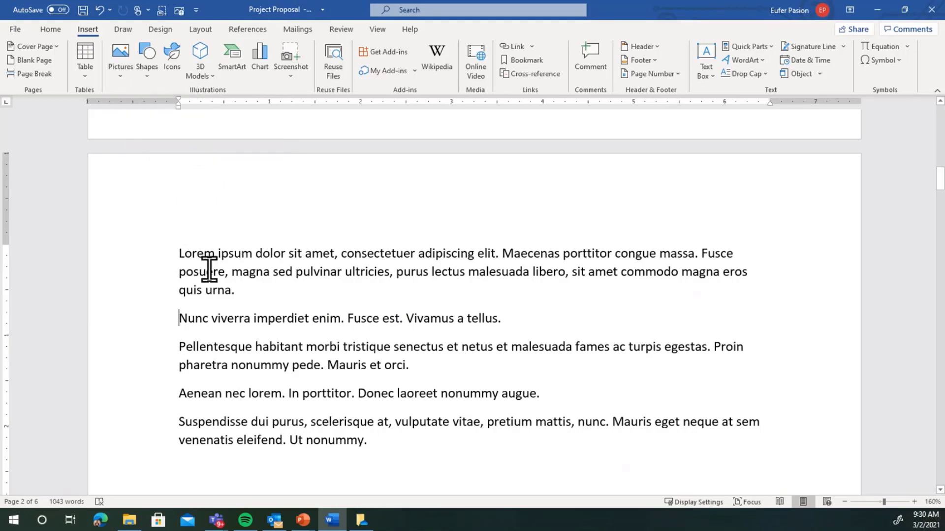
click(179, 10)
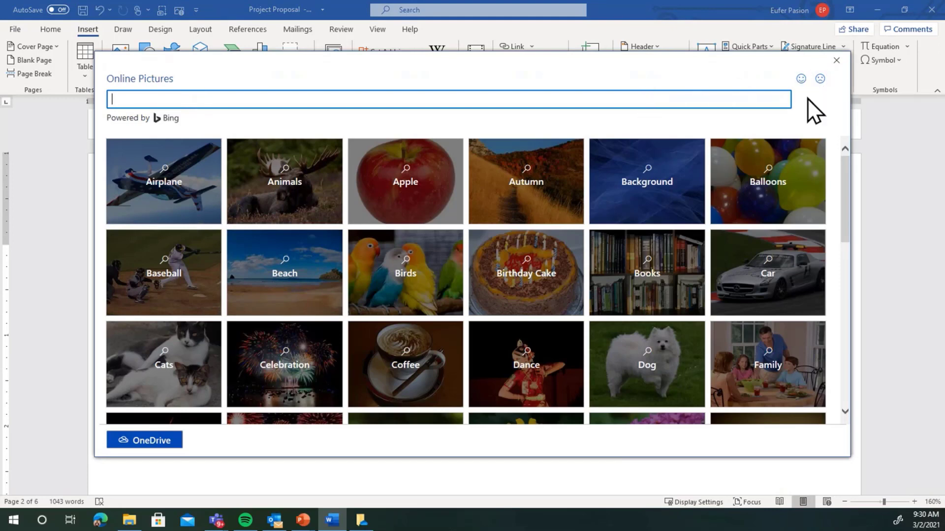
click(836, 61)
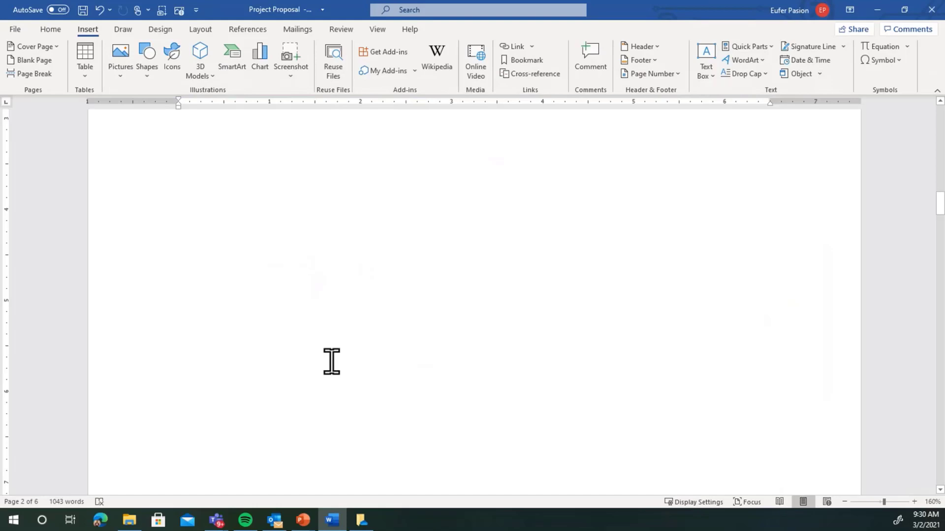
Step: Examine the pages from Chapter 2 to Chapter 3 and the extent of the Chapter 3 section
scroll(332, 361, down, 5)
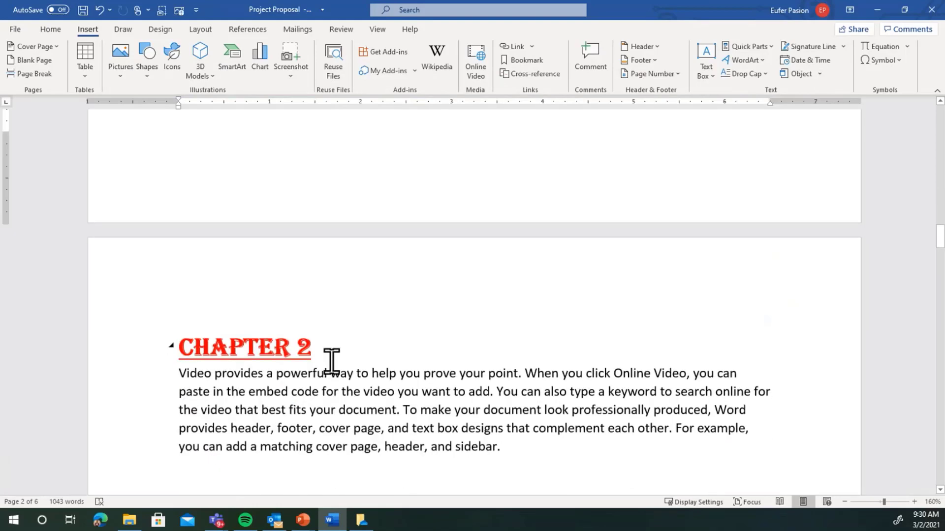
ctrl+scroll(333, 362, down, 6)
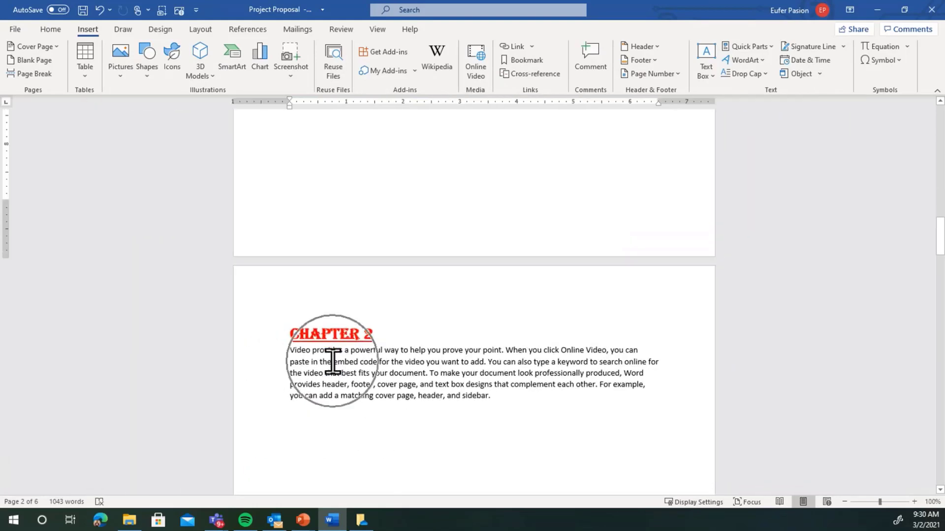
scroll(333, 361, up, 3)
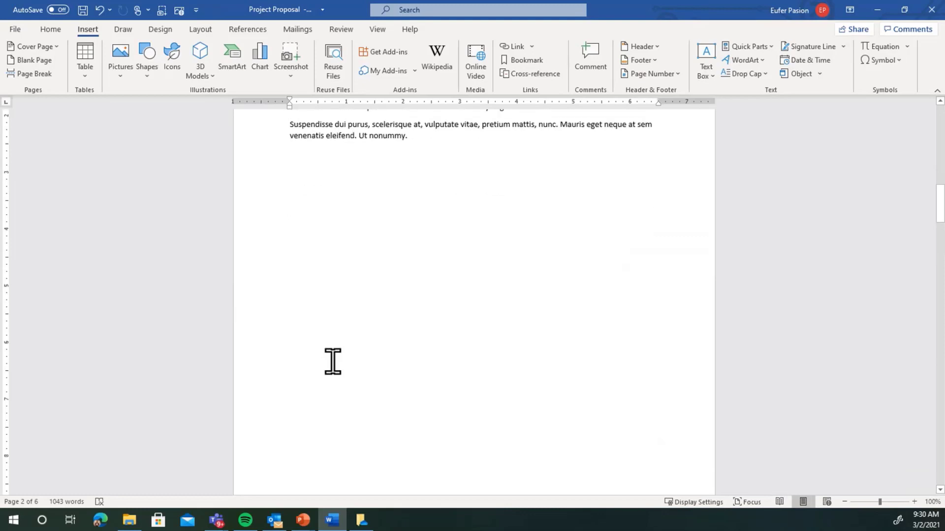
drag(939, 220, 942, 379)
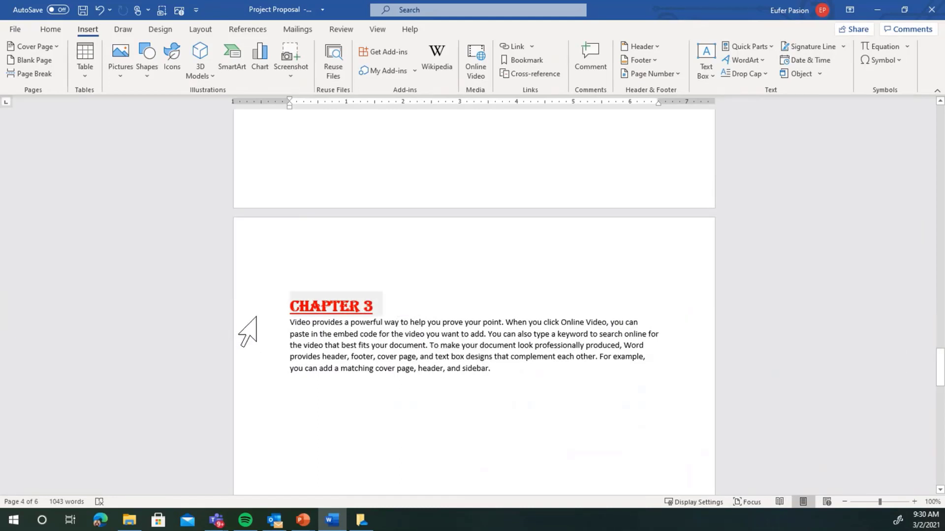
drag(241, 307, 245, 381)
scroll(402, 379, down, 3)
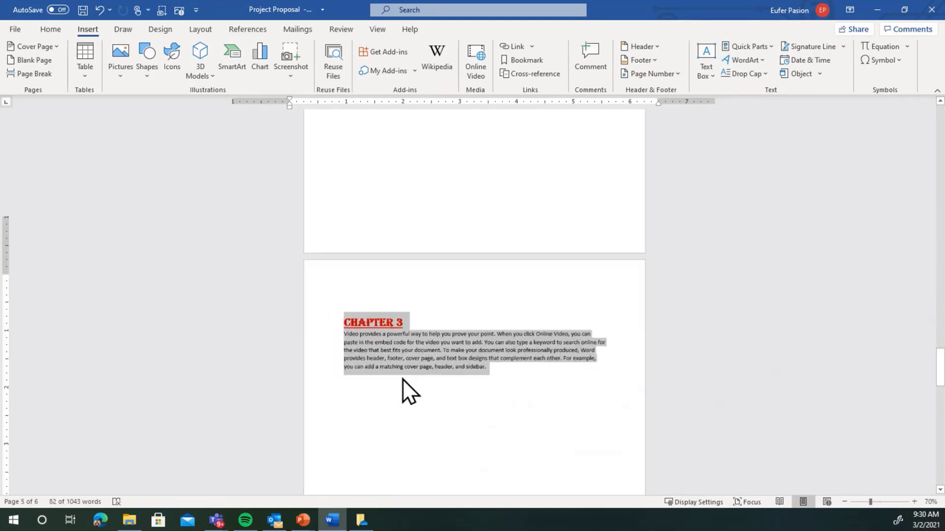
scroll(403, 379, up, 5)
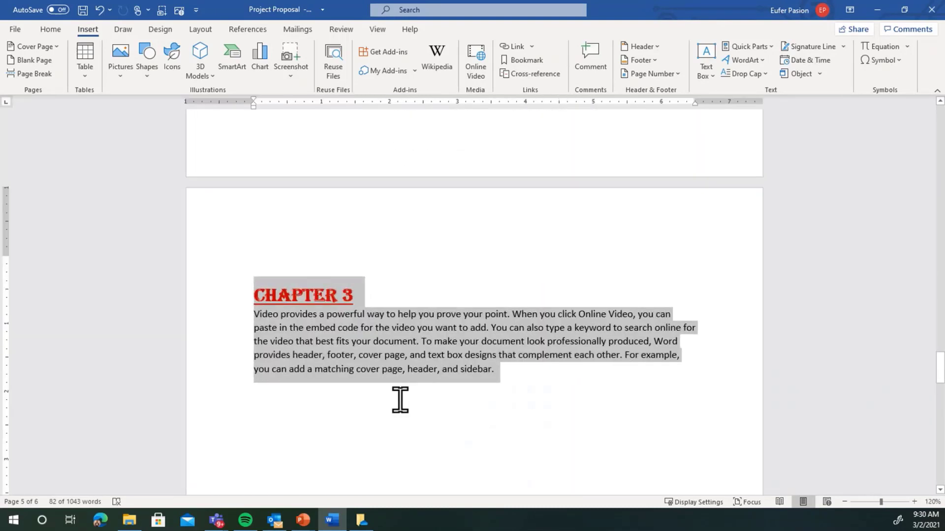
click(397, 399)
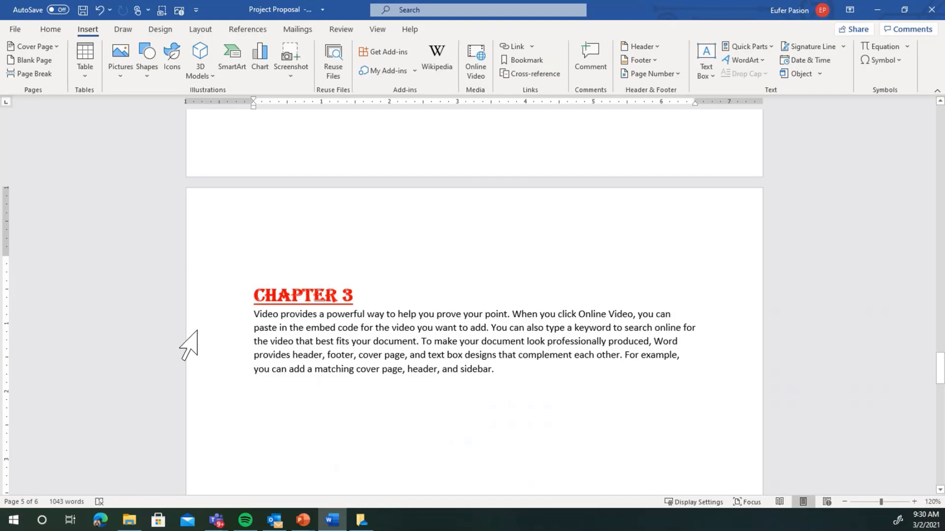
Step: Cut the Chapter 3 heading with its paragraph and paste them directly above the Chapter 4 heading
click(220, 298)
drag(219, 311, 221, 371)
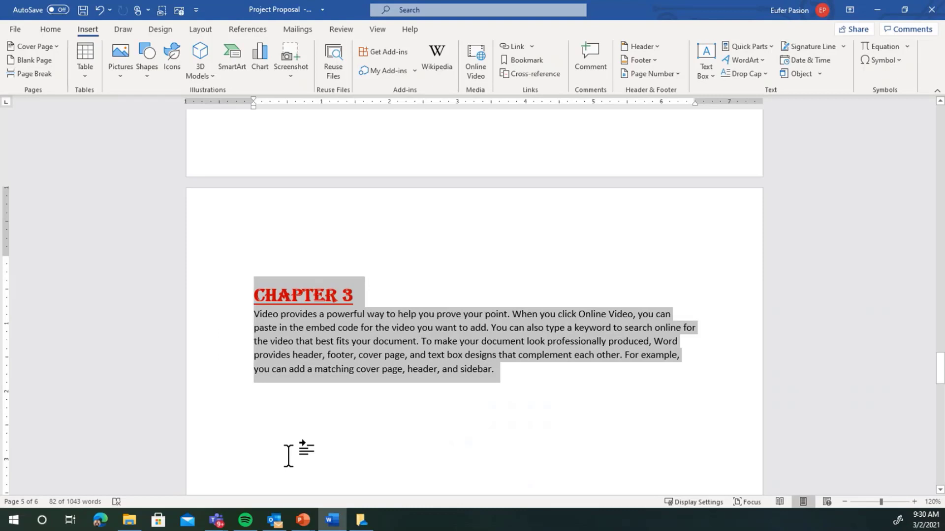
key(ctrl+x)
scroll(274, 267, up, 10)
click(253, 211)
key(ctrl+v)
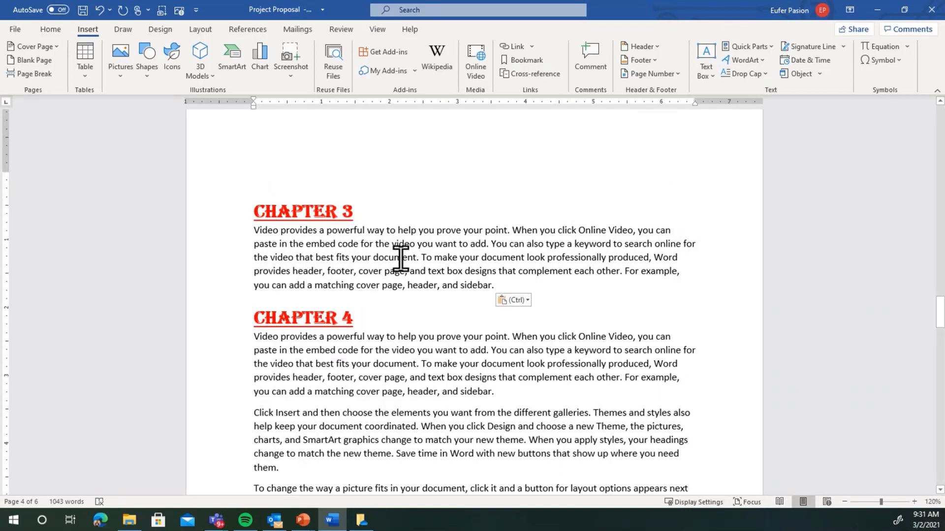
Step: Check the pages following Chapter 4, and undo the cut and paste of the Chapter 3 section
scroll(401, 259, down, 9)
key(ctrl+v)
scroll(472, 335, down, 2)
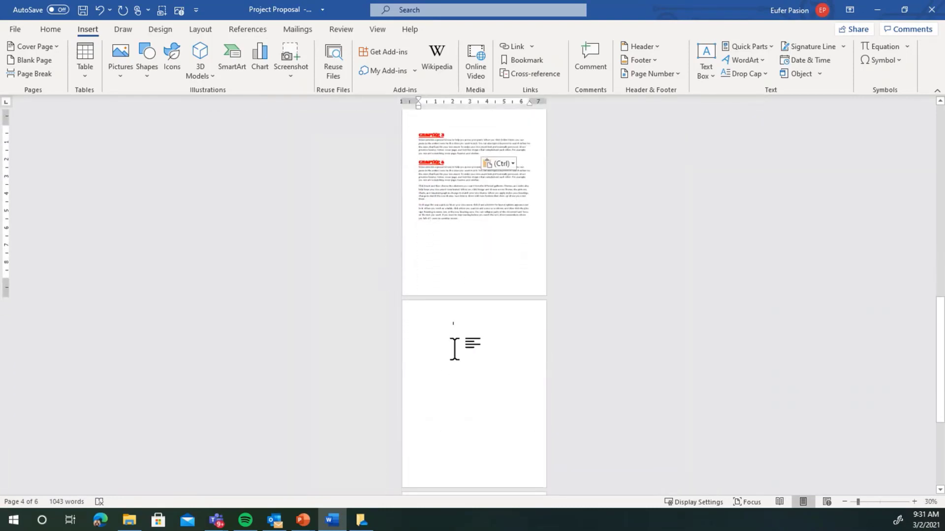
scroll(455, 349, down, 1)
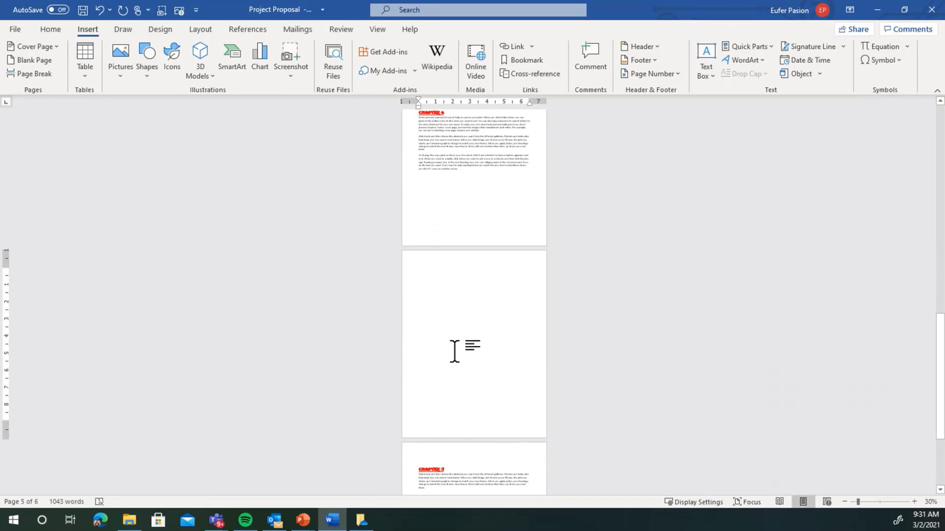
ctrl+scroll(455, 351, up, 8)
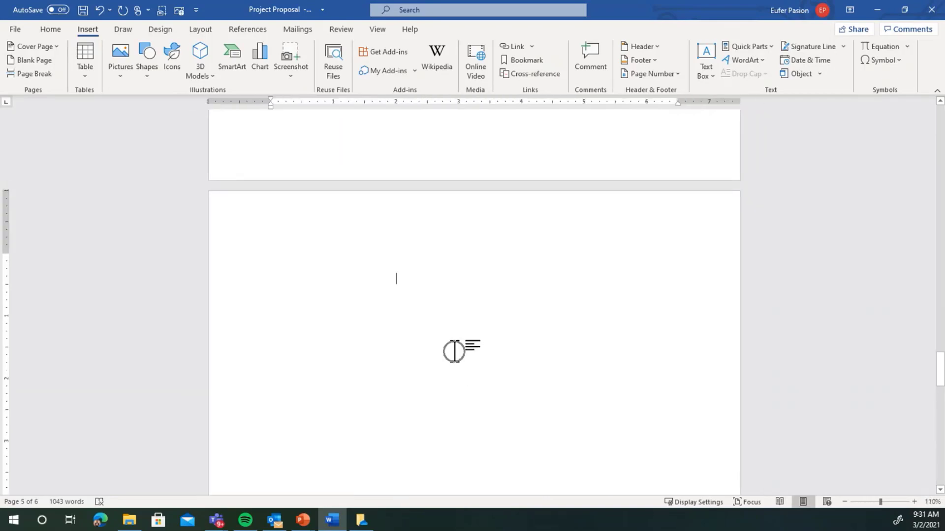
scroll(455, 352, up, 10)
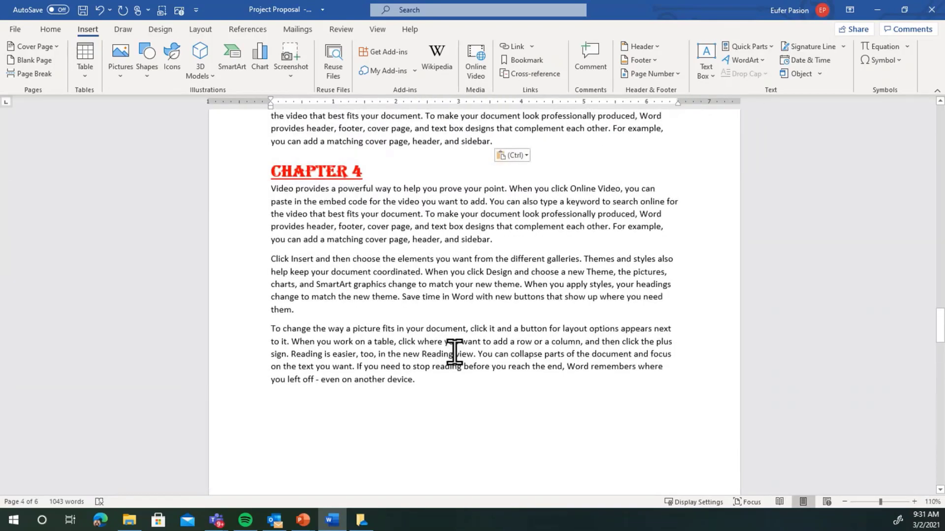
key(ctrl)
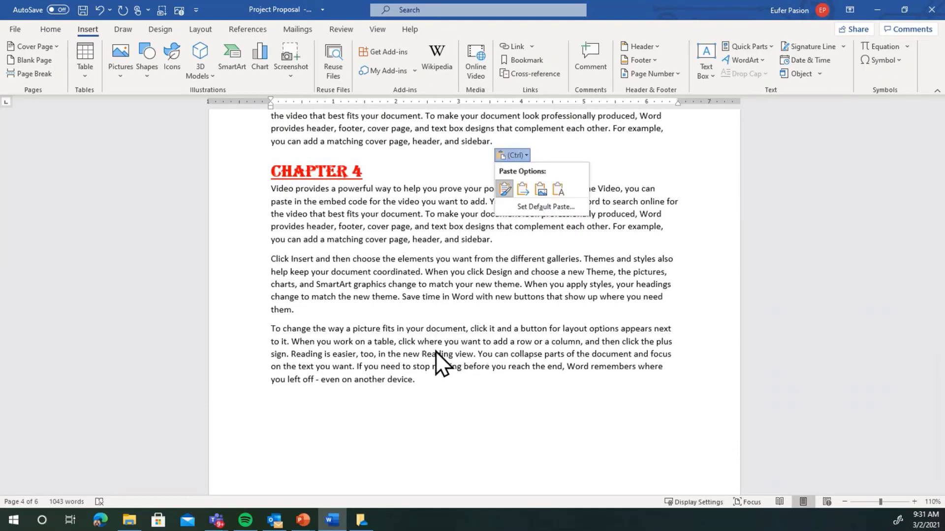
key(ctrl+z)
drag(939, 344, 940, 389)
key(ctrl+z)
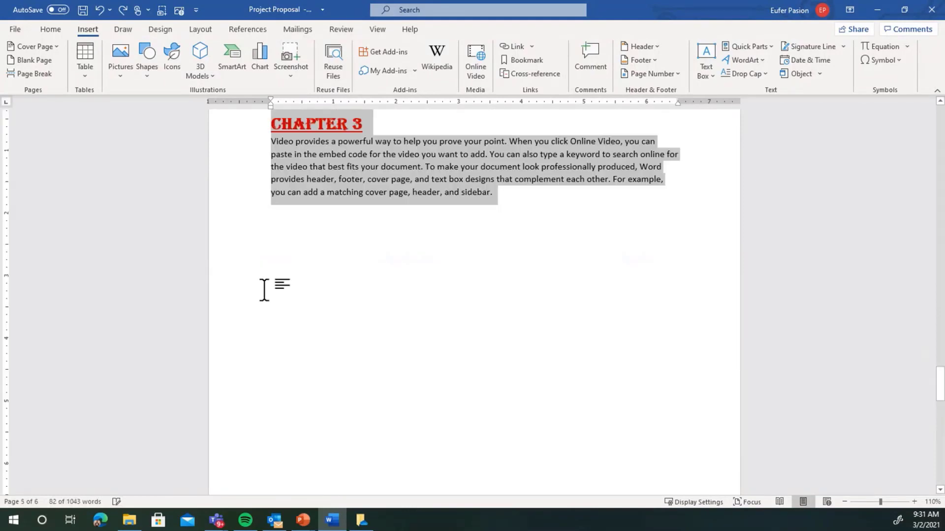
Step: Move the selected Chapter 3 heading and paragraph onto the Chapter 4 page, directly above the Chapter 4 heading
scroll(415, 312, up, 3)
scroll(357, 328, up, 4)
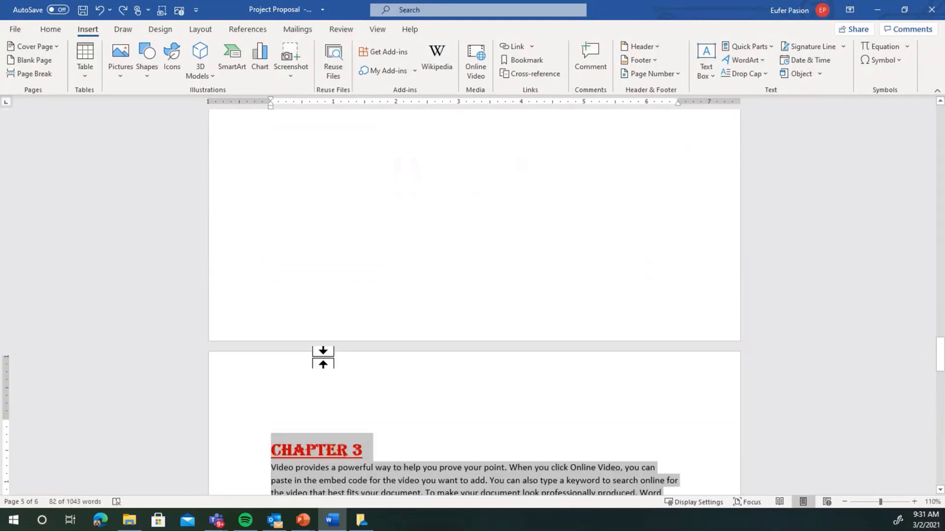
scroll(303, 396, down, 7)
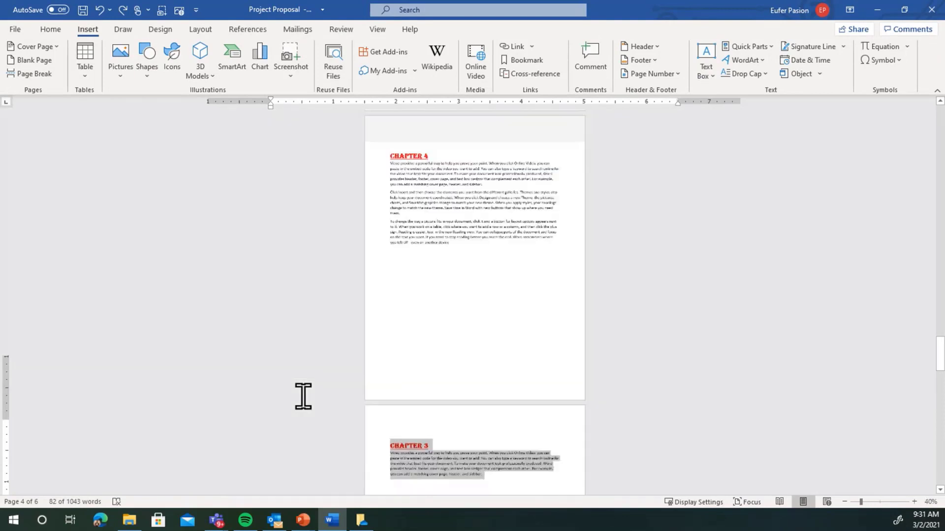
drag(404, 449, 398, 193)
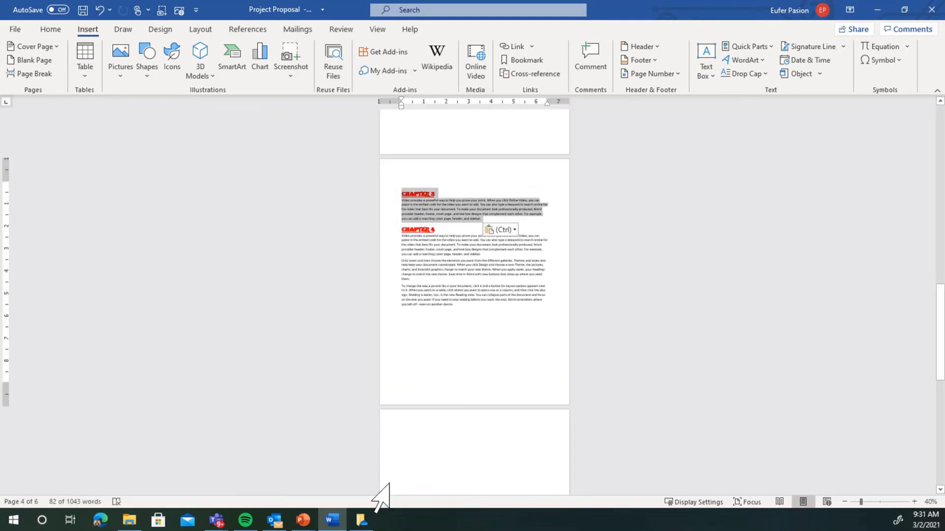
scroll(460, 433, down, 1)
click(457, 402)
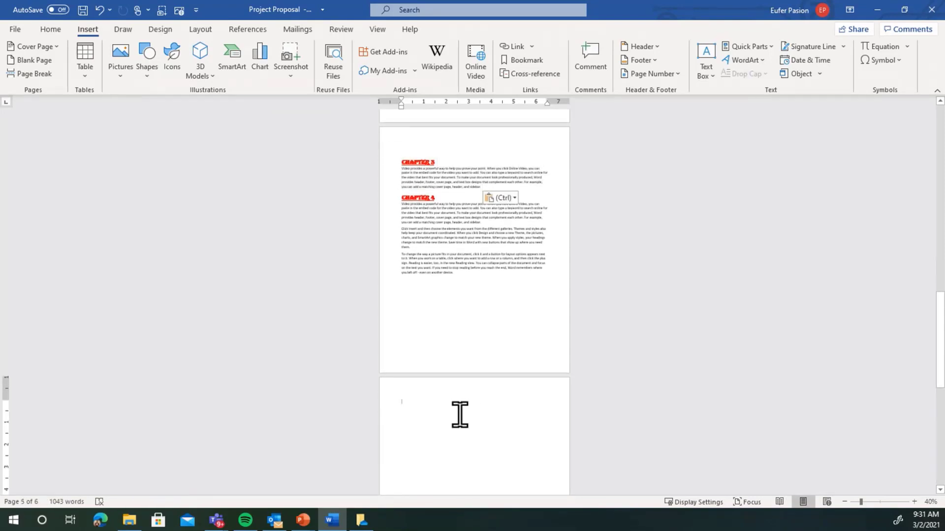
Step: Undo the last move of the Chapter 3 text and place the cursor on the blank line above its heading
key(ctrl+z)
scroll(517, 364, up, 5)
scroll(517, 365, up, 2)
click(467, 330)
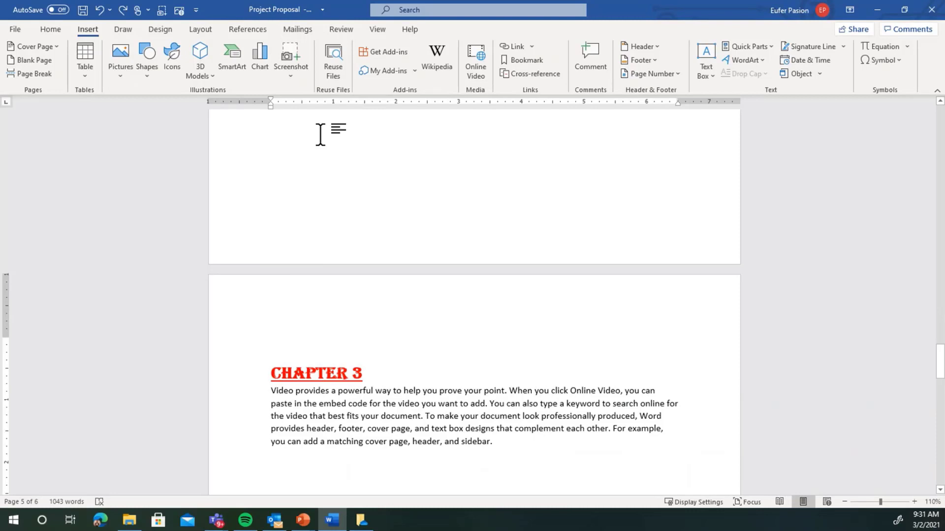
Step: Show the Navigation Pane with the document's headings and return to the Home commands
click(377, 30)
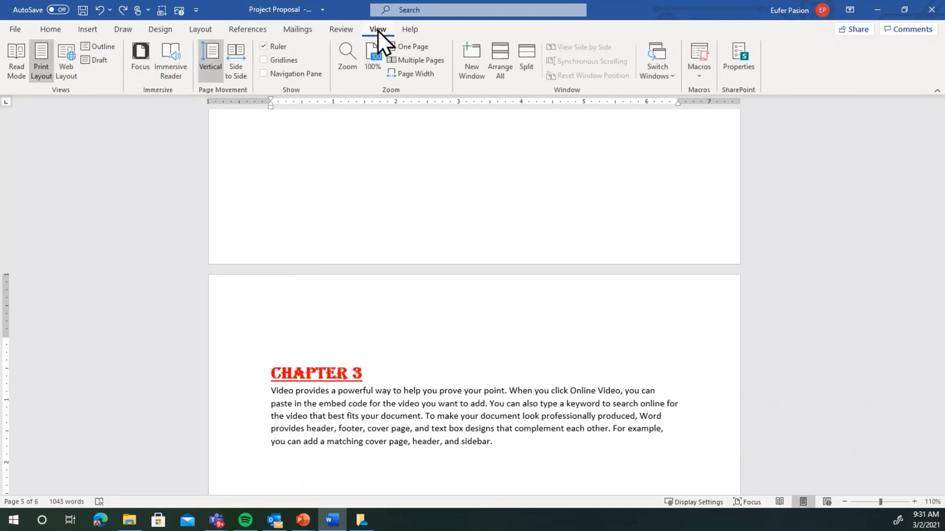
click(264, 74)
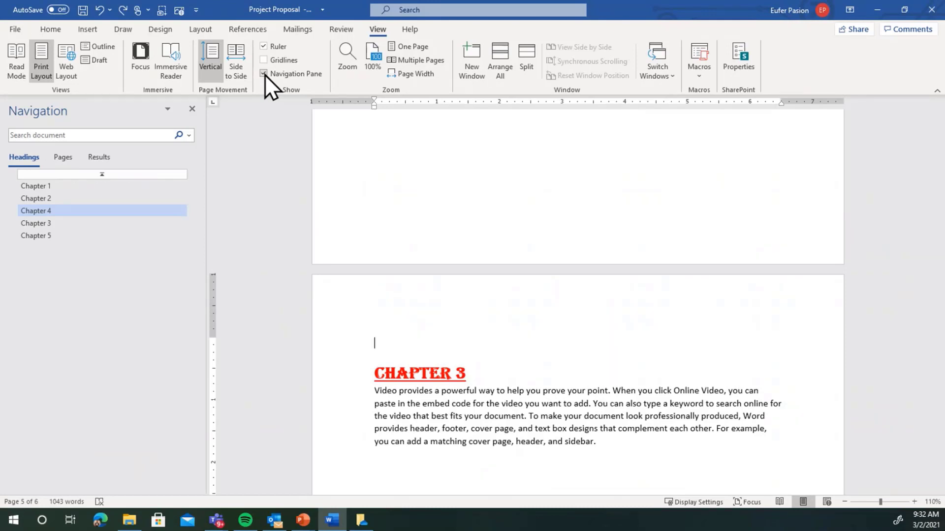
click(53, 31)
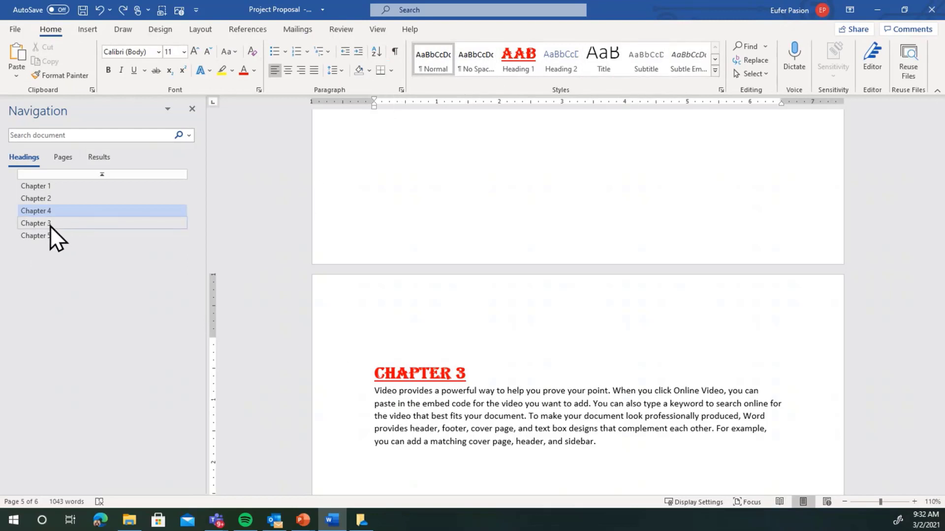
Step: Jump through the chapters using the heading list, from Chapter 1 and Chapter 2 to Chapter 3
mouse_move(49, 225)
mouse_down()
mouse_move(50, 240)
mouse_move(47, 227)
mouse_up()
click(46, 184)
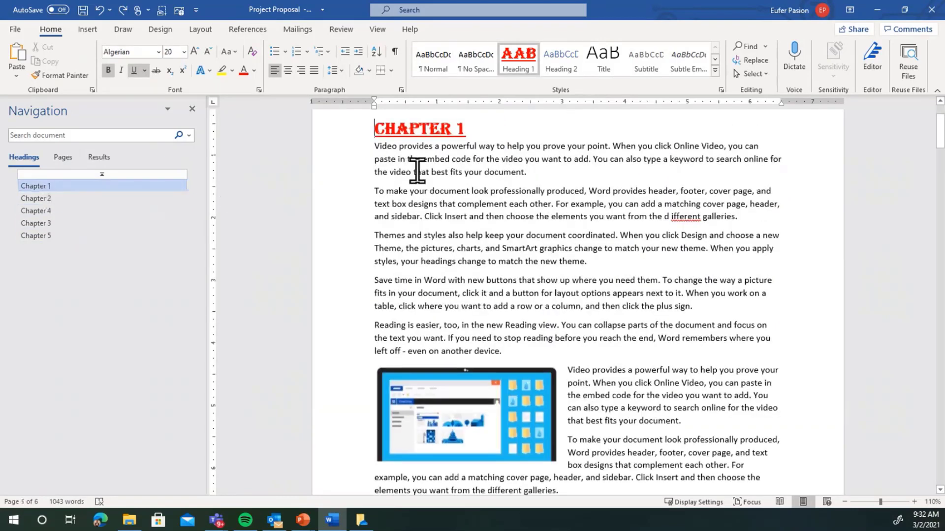
click(45, 199)
drag(45, 206, 45, 225)
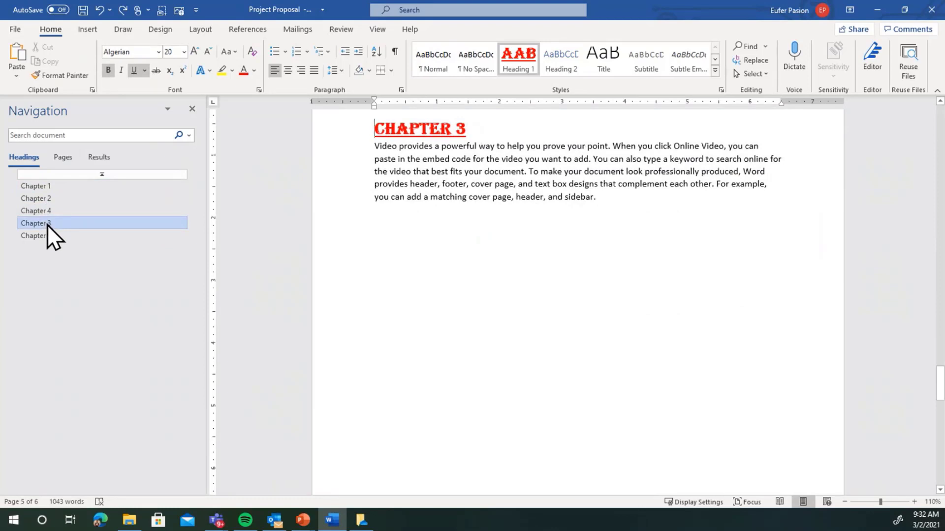
Step: Reorder the heading list so Chapter 3 precedes Chapter 4, and jump between Chapters 2, 3 and 4 to check the order
drag(48, 225, 48, 208)
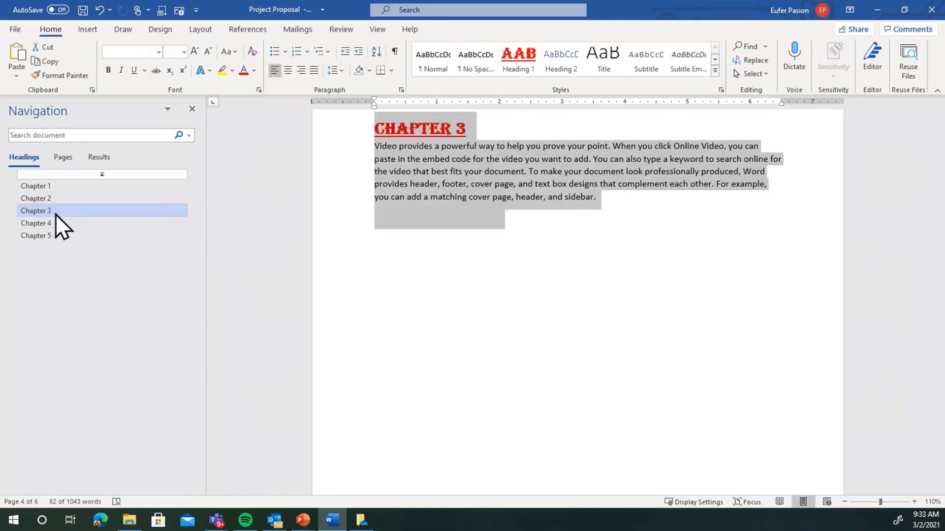
click(51, 211)
click(51, 224)
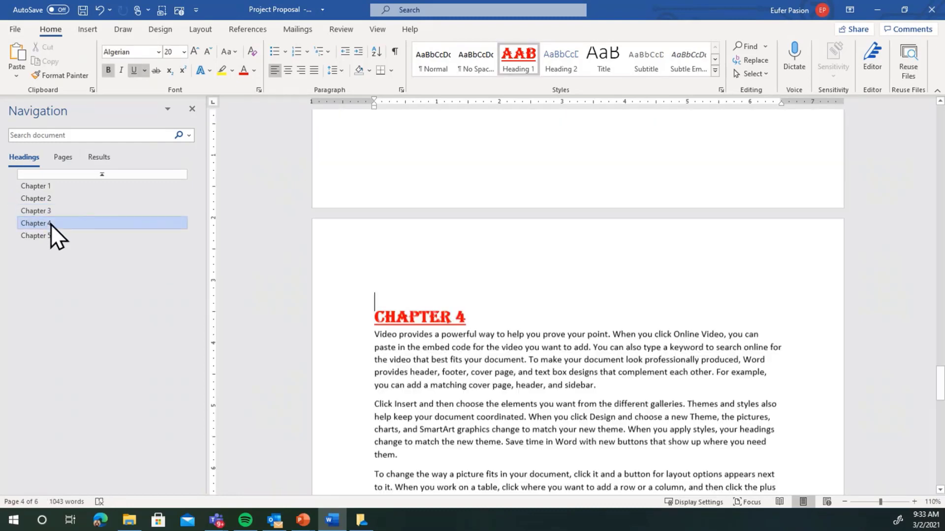
click(47, 210)
click(46, 199)
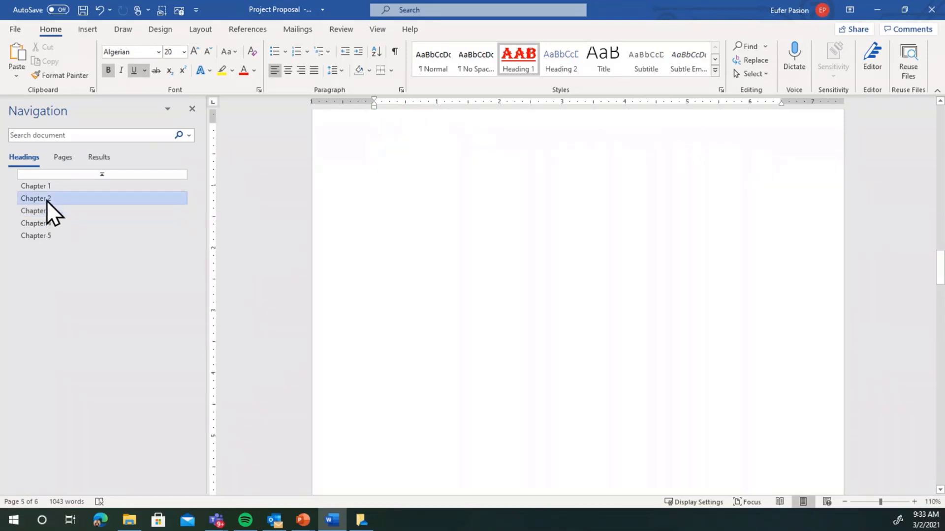
click(47, 221)
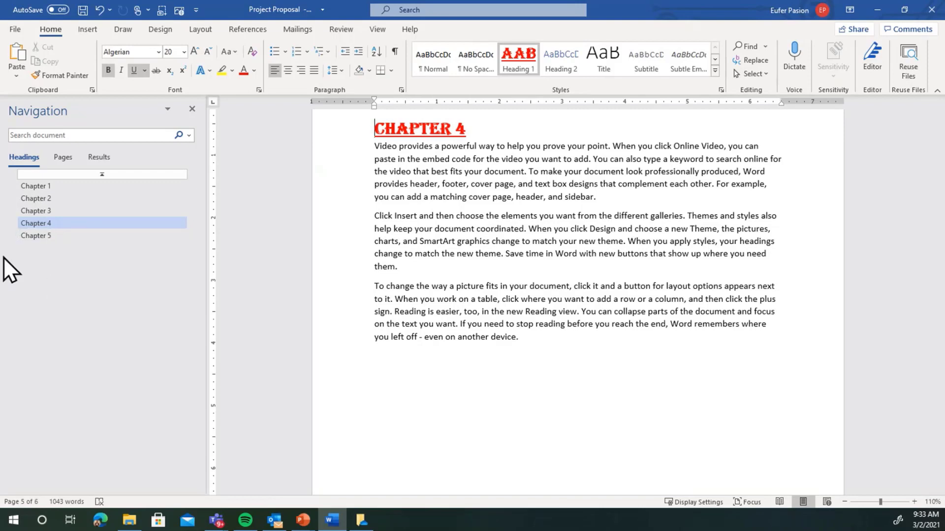
Step: Jump to Chapter 5 and back to Chapter 1, and add the line "Chapter 1.1" above Chapter 1's second paragraph
click(57, 235)
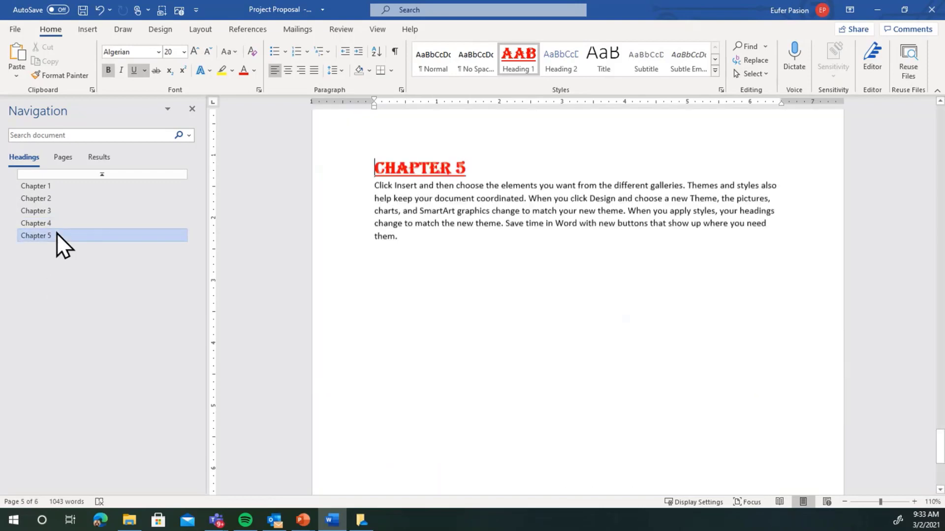
click(55, 189)
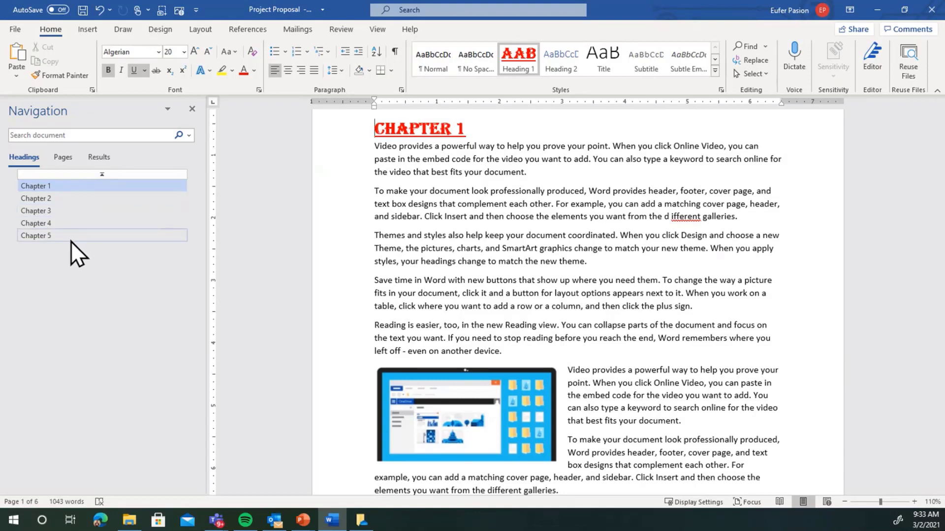
click(374, 193)
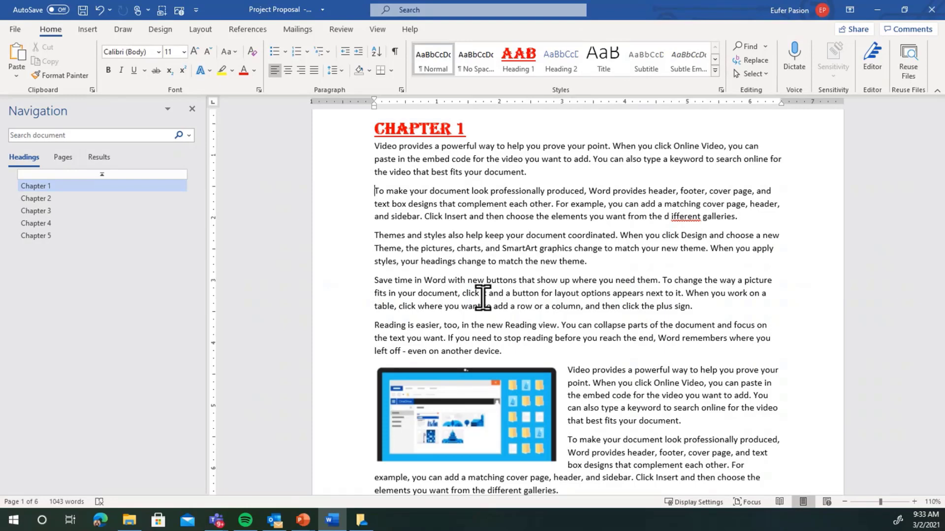
text(Chpter)
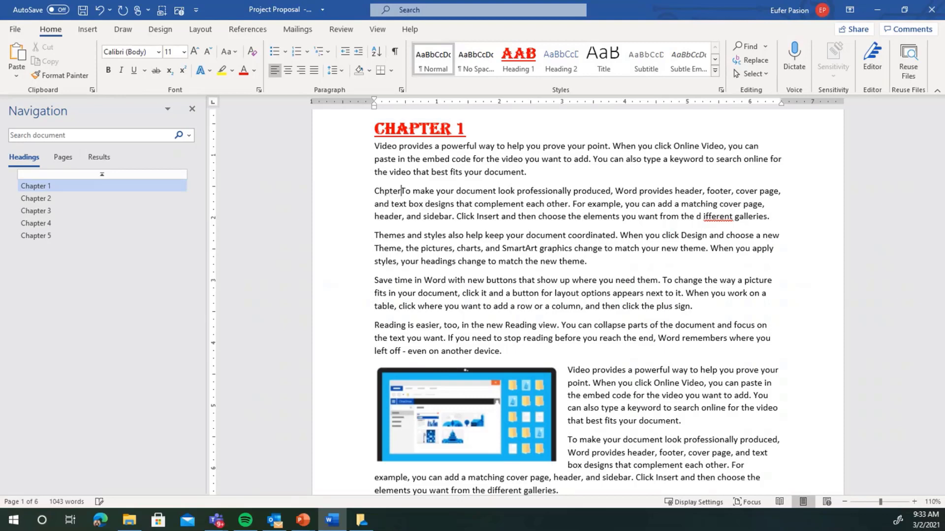
key(BackSpace)
text(a)
text(pter 1.1)
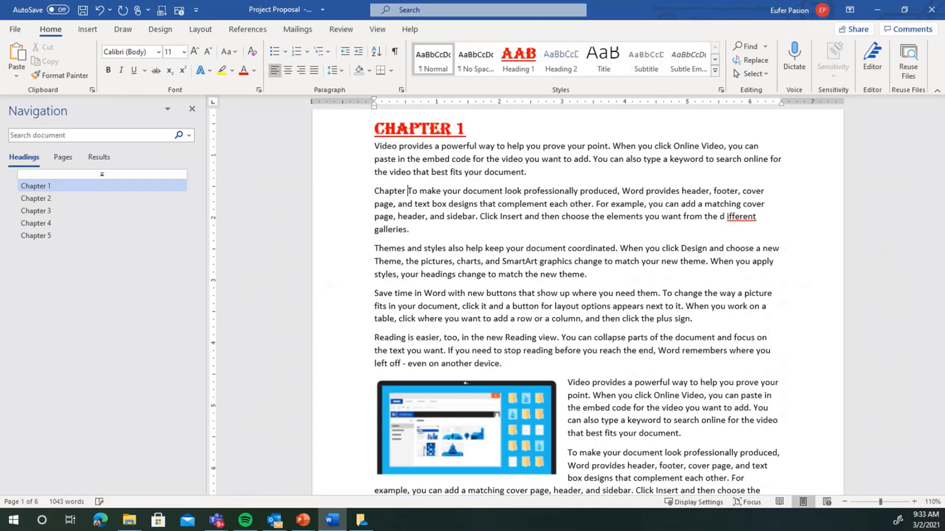
key(Return)
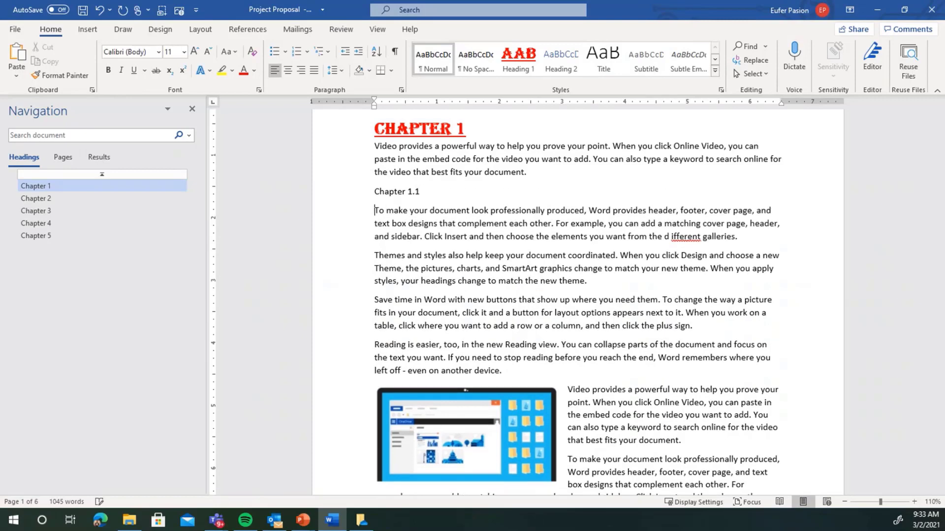
Step: Apply the Heading 2 style to the Chapter 1.1 line
click(338, 194)
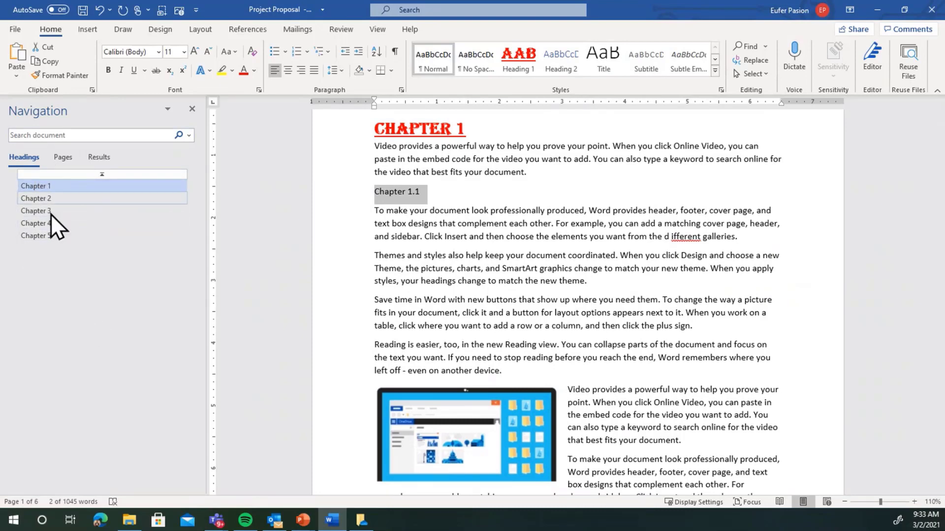
click(562, 66)
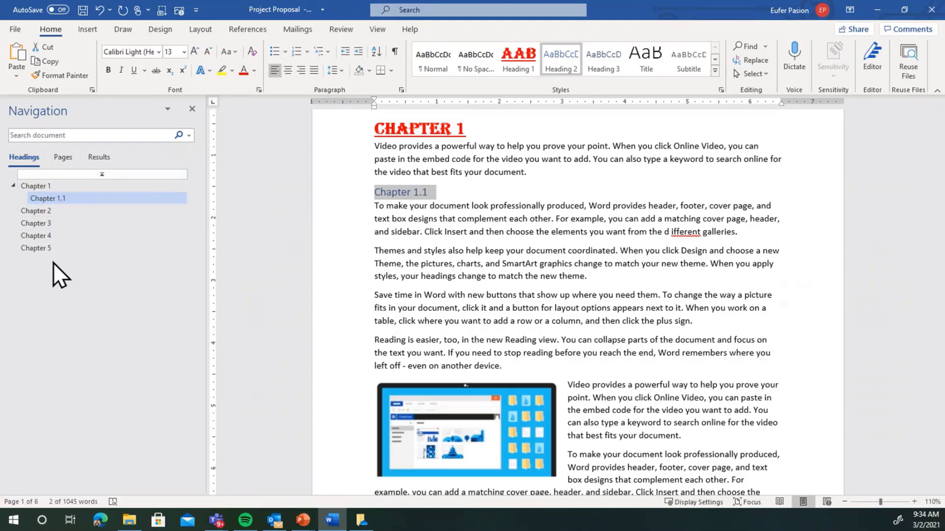
scroll(567, 356, up, 3)
scroll(567, 355, down, 9)
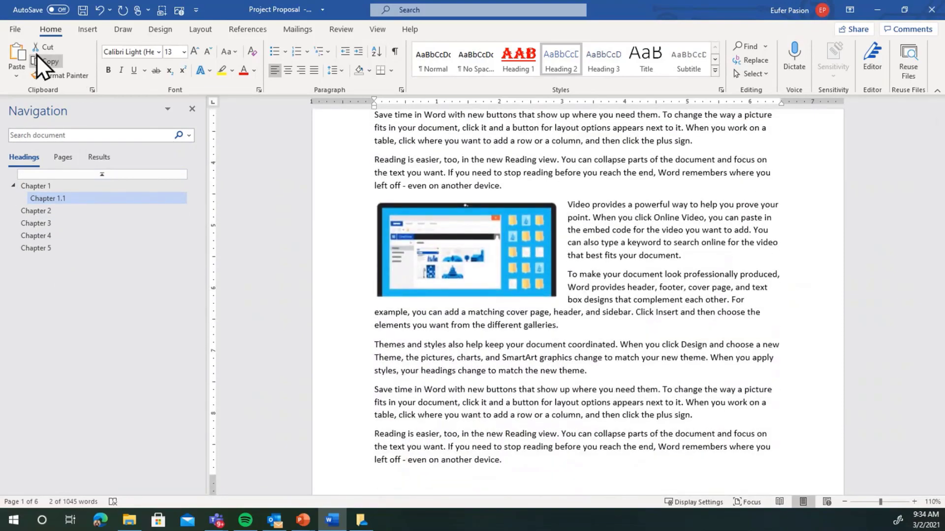
Step: Look at the document's file name and location details and the Save As locations, and return to the document
click(16, 30)
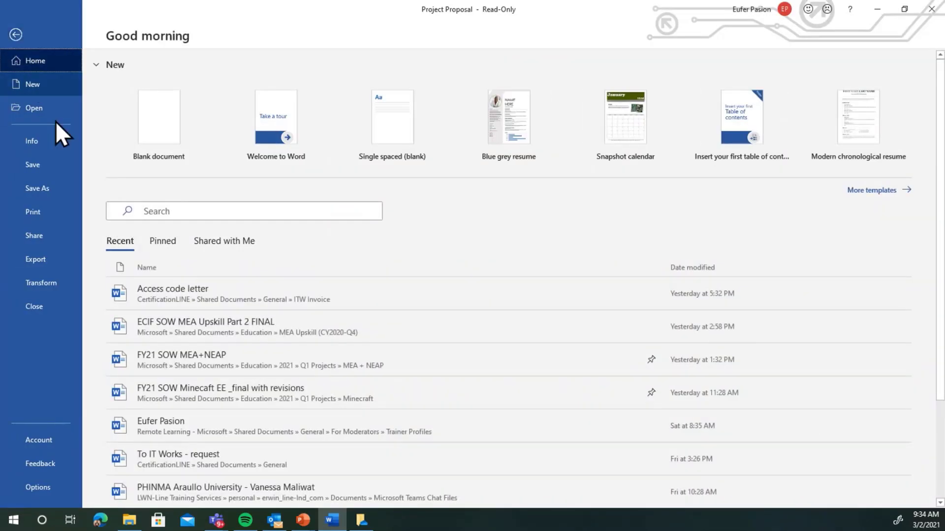
click(16, 34)
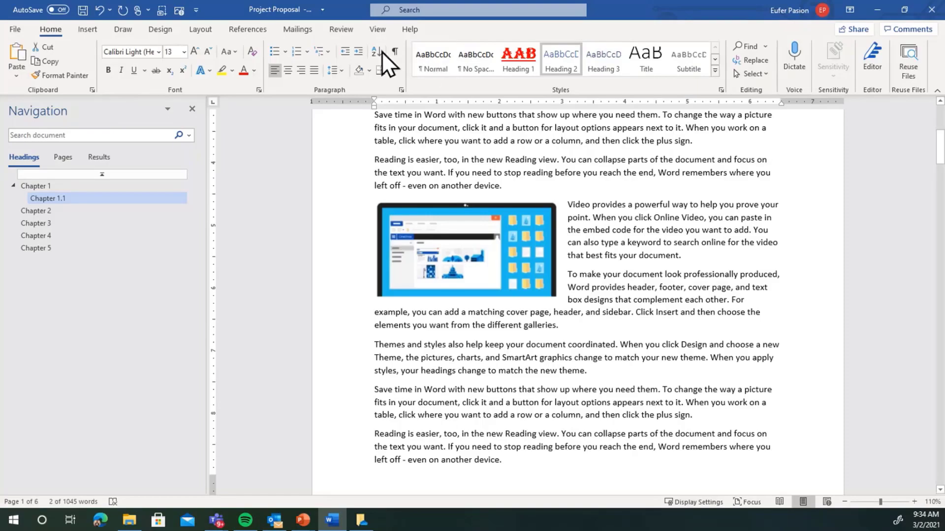
click(323, 9)
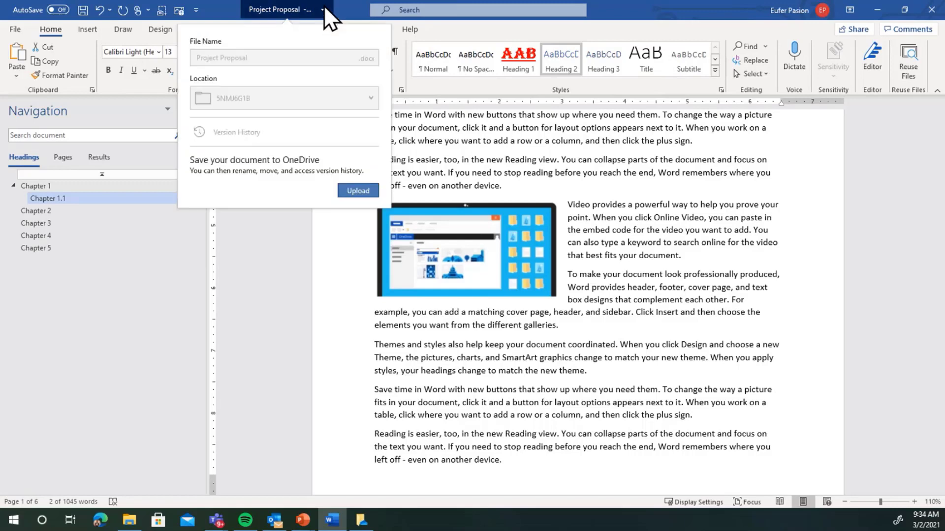
click(276, 324)
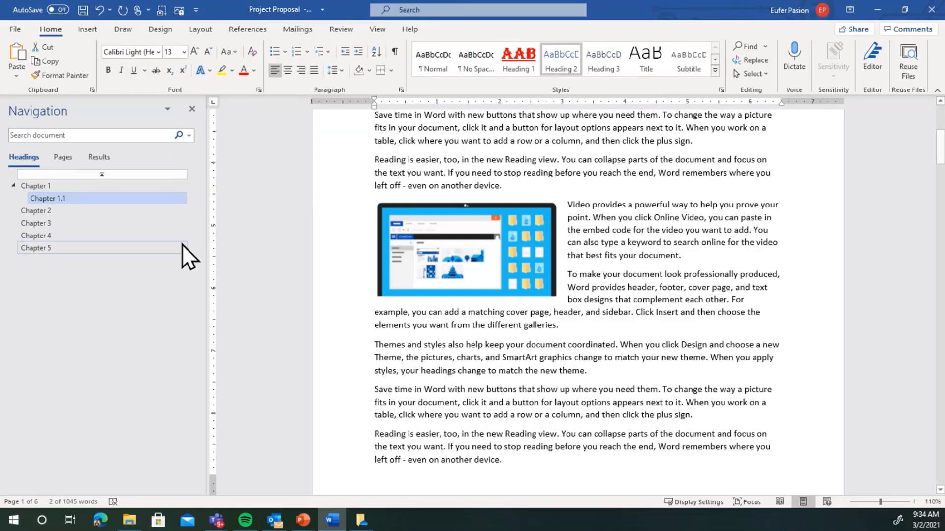
click(15, 29)
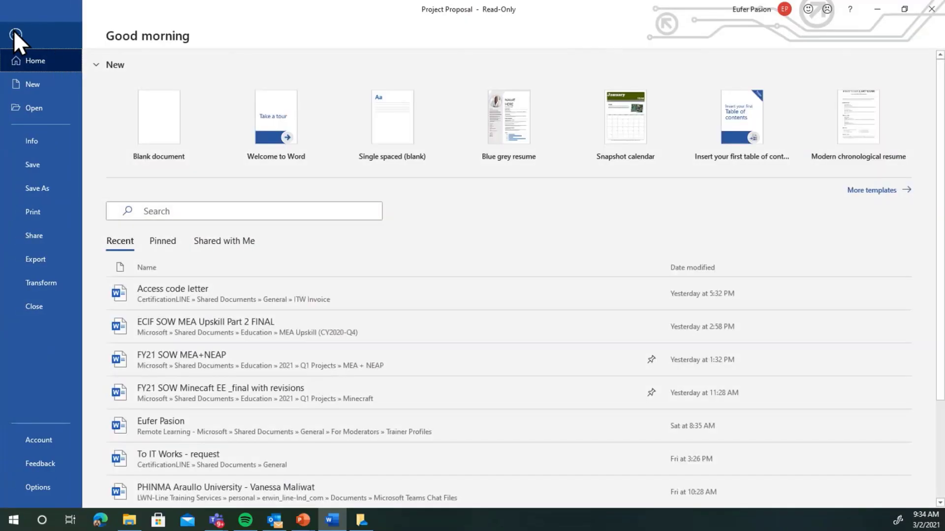
click(36, 190)
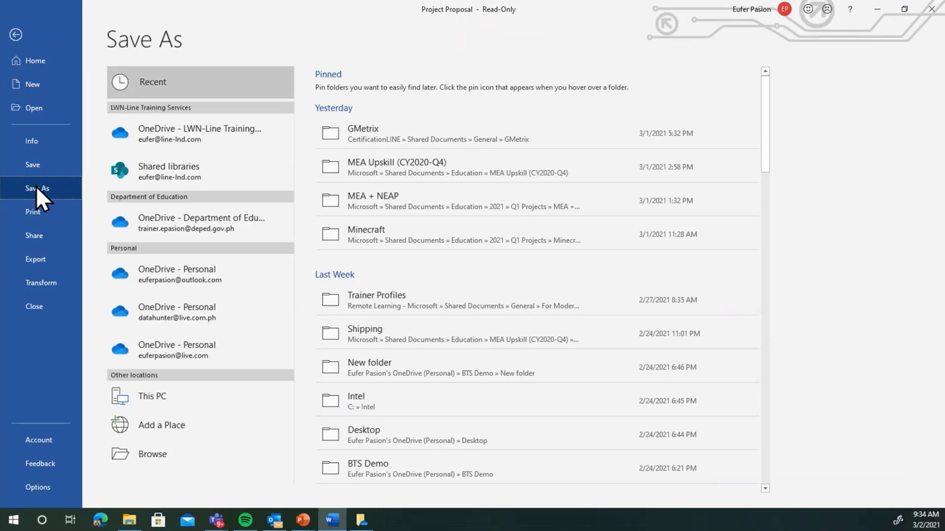
click(15, 34)
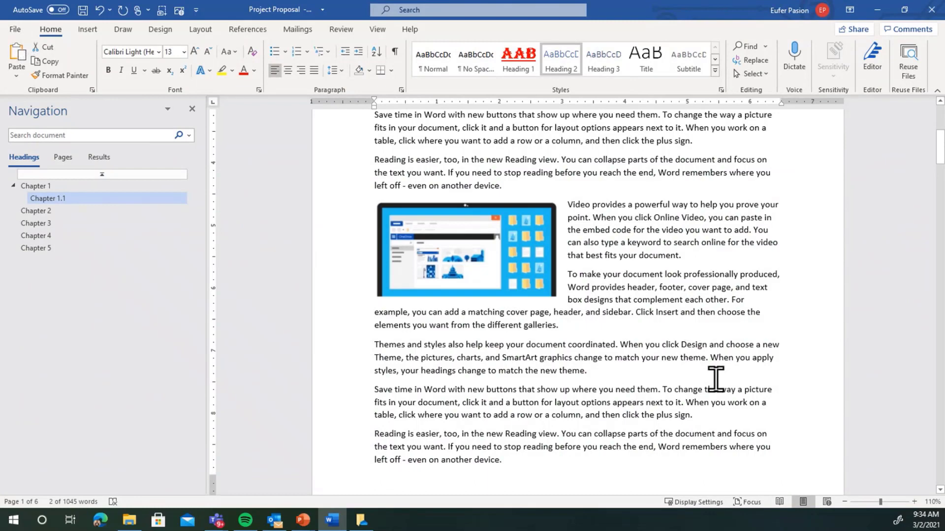
Step: Start saving the document under a new location and browse the OneDrive folders in the Save As dialog
key(F12)
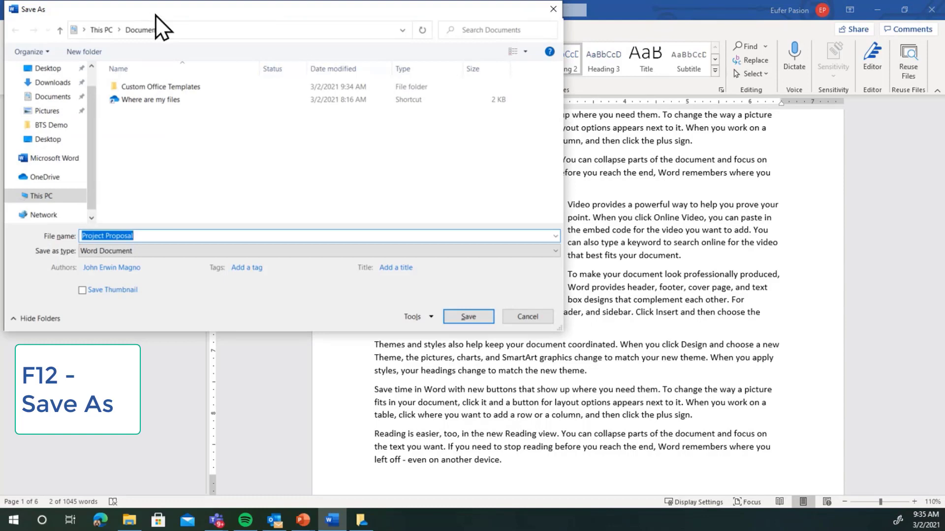
drag(155, 15, 166, 28)
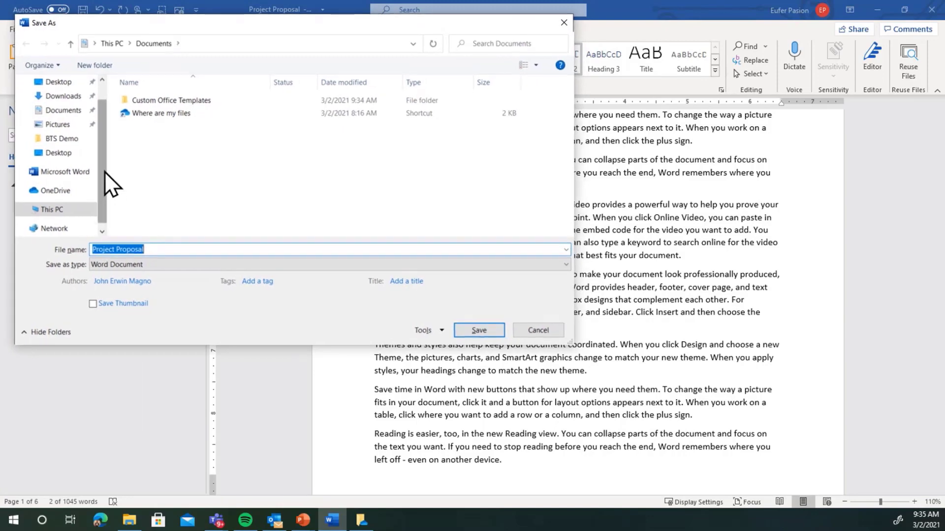
drag(104, 172, 105, 178)
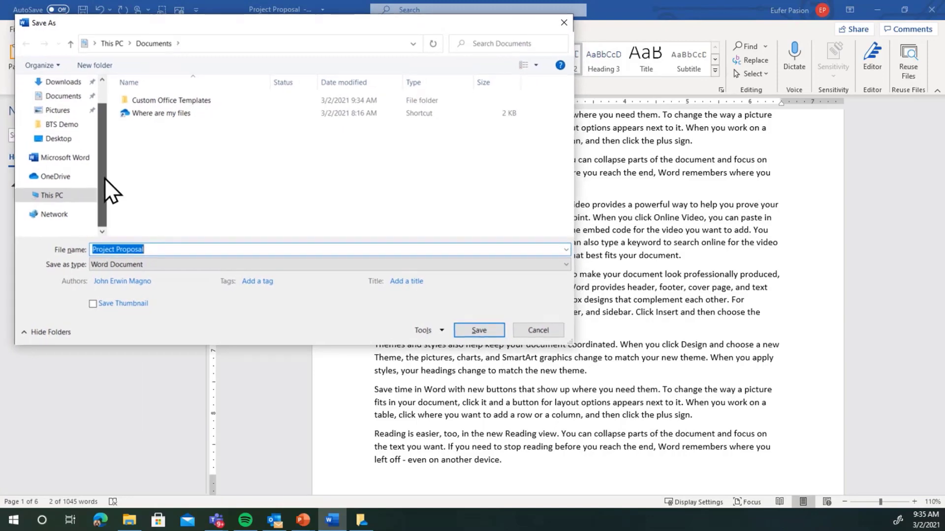
click(56, 176)
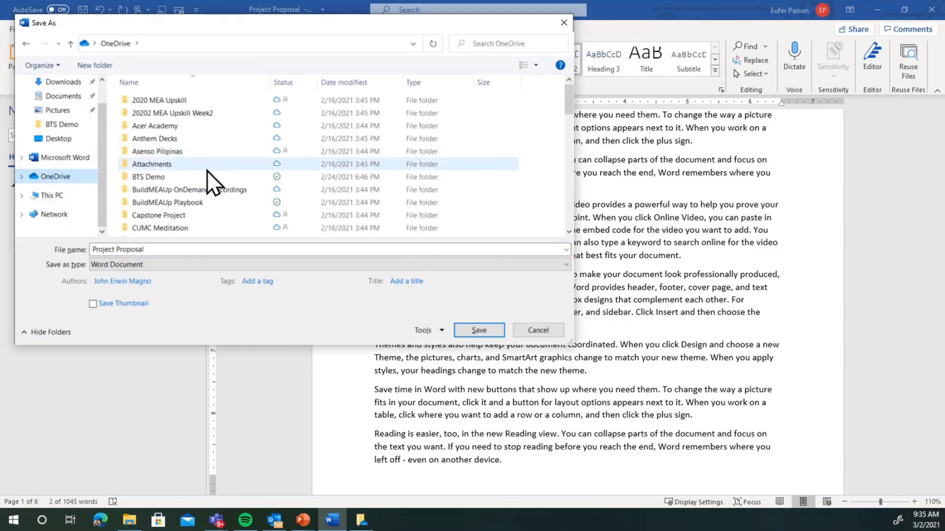
scroll(207, 170, down, 5)
scroll(195, 198, down, 3)
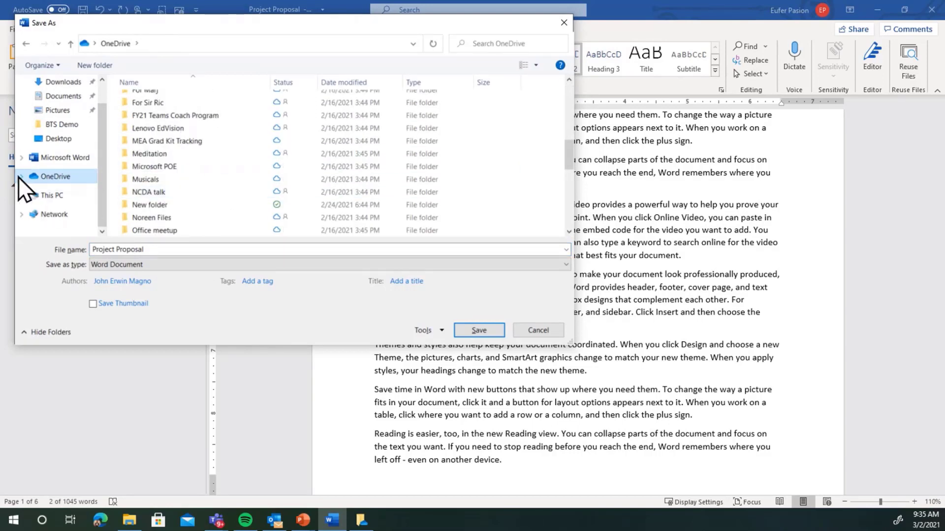
click(21, 176)
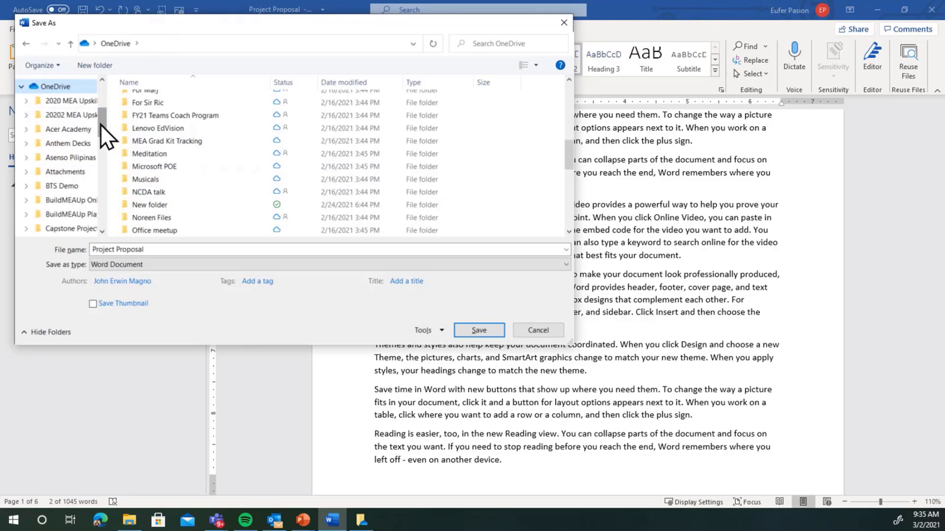
drag(101, 124, 100, 96)
click(22, 214)
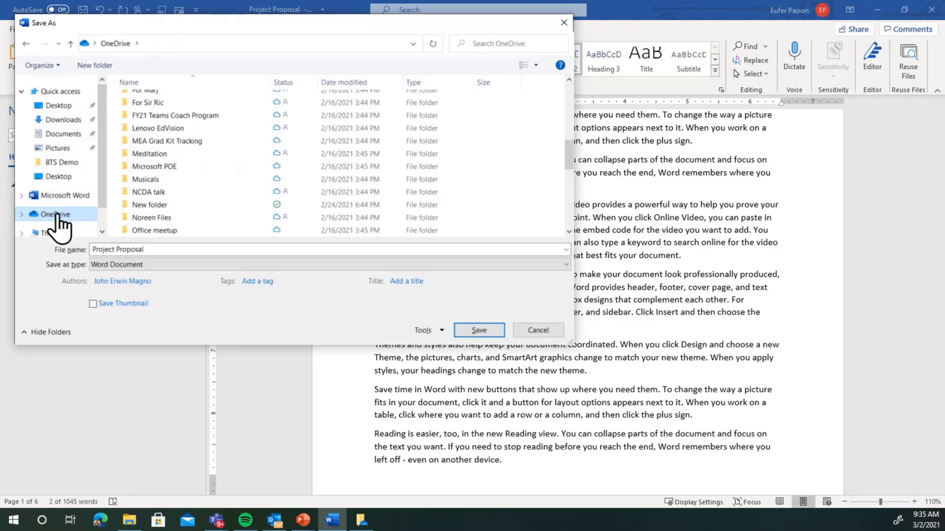
Step: Save Project Proposal as a Word document in the OneDrive Attachments folder
scroll(148, 105, up, 8)
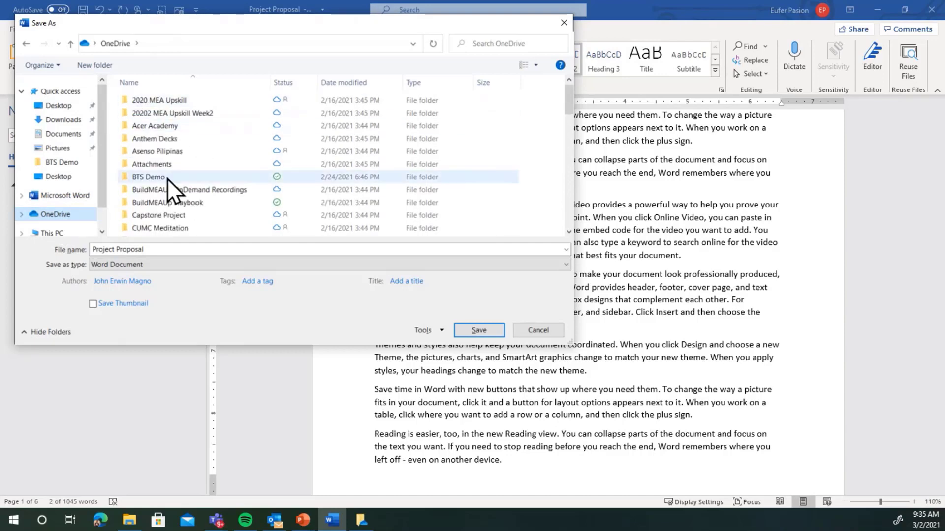
double_click(165, 164)
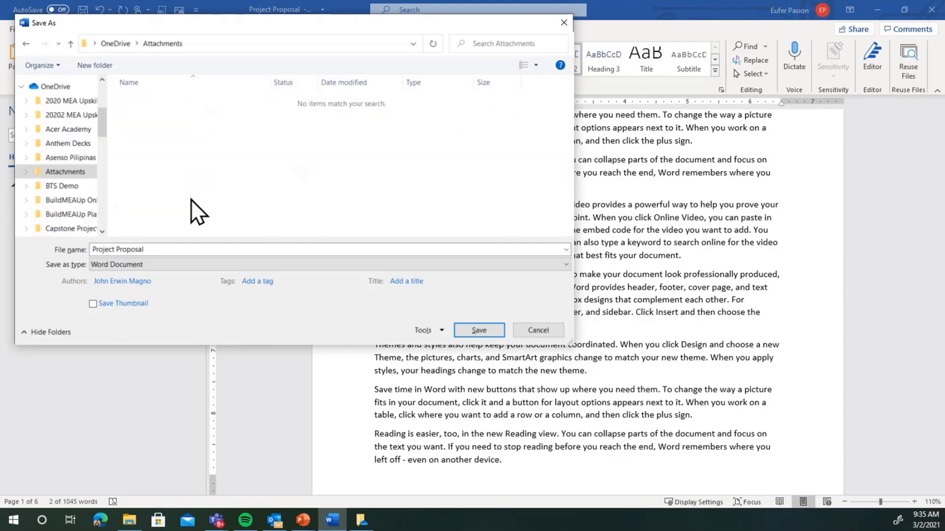
click(478, 330)
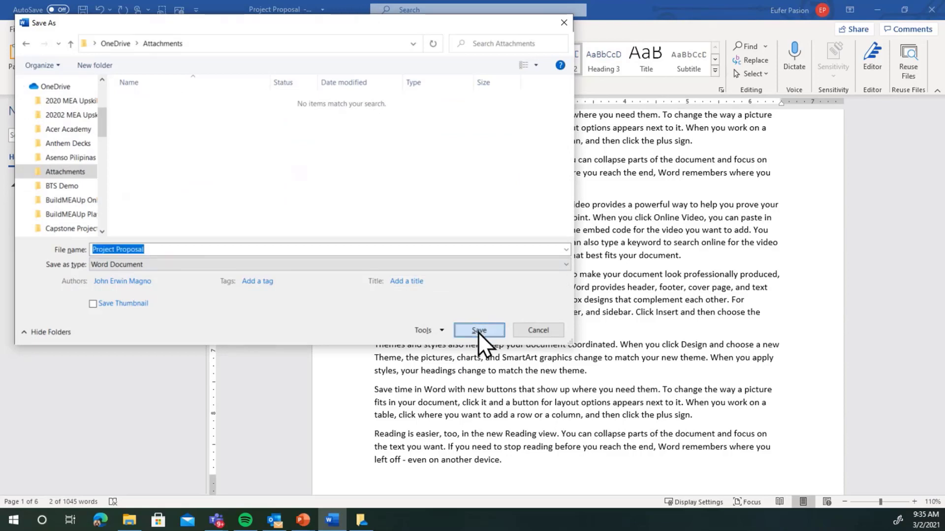
click(480, 330)
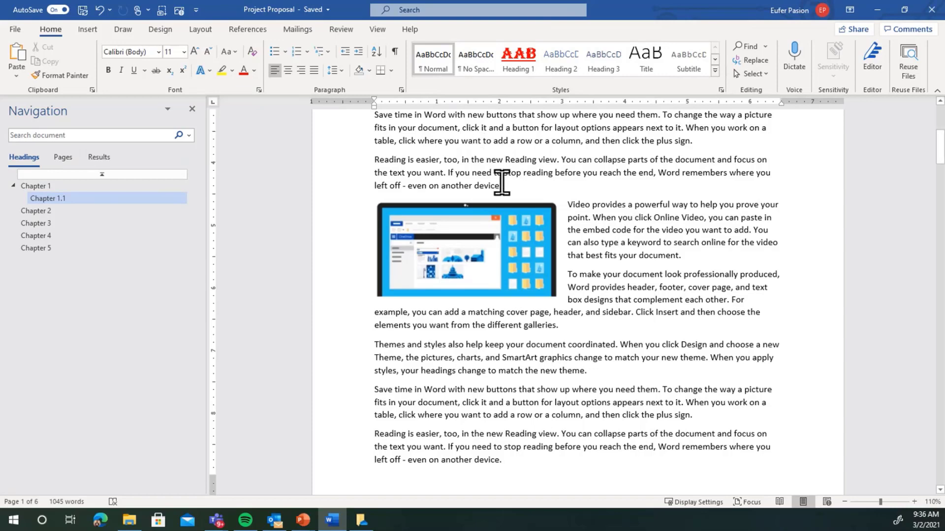
Step: Generate sample paragraphs with =rand() on a new line below the last Lorem ipsum paragraph on page 2
scroll(497, 216, down, 10)
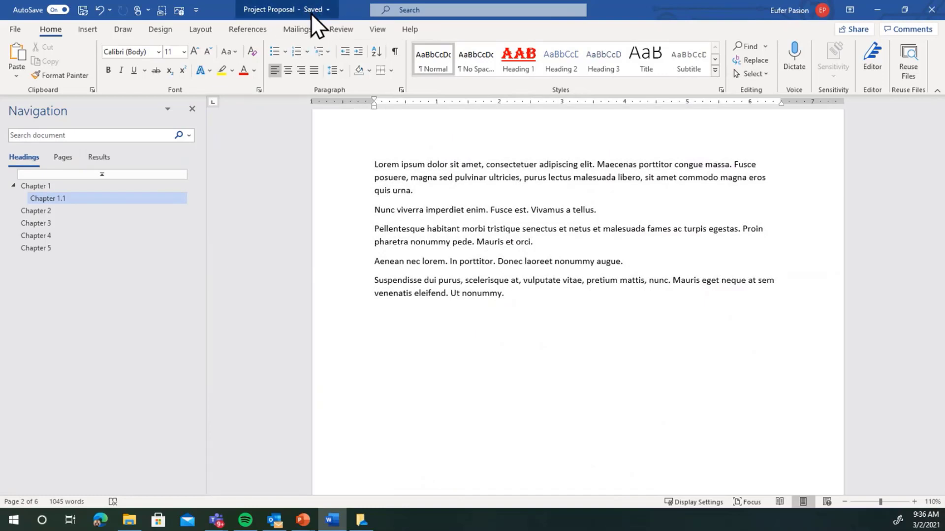
key(ctrl)
key(ctrl)
click(561, 298)
key(Return)
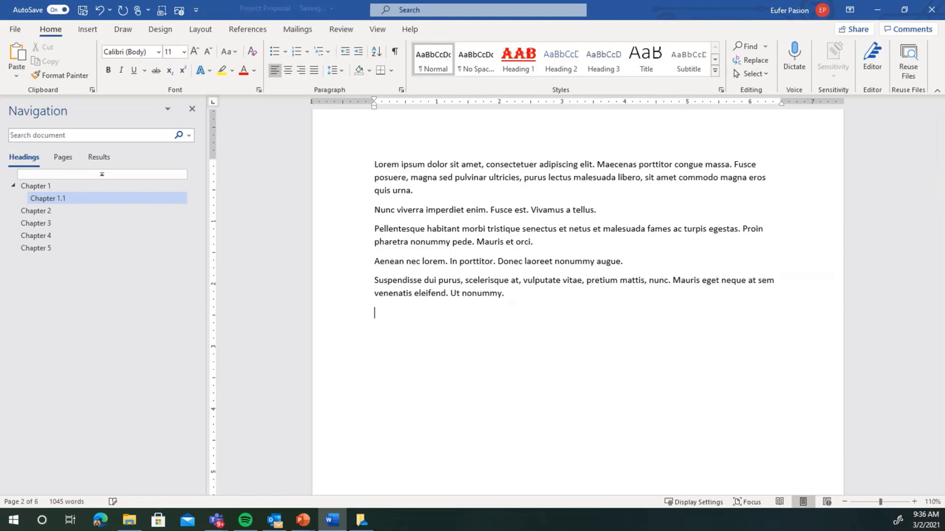
text(=rand())
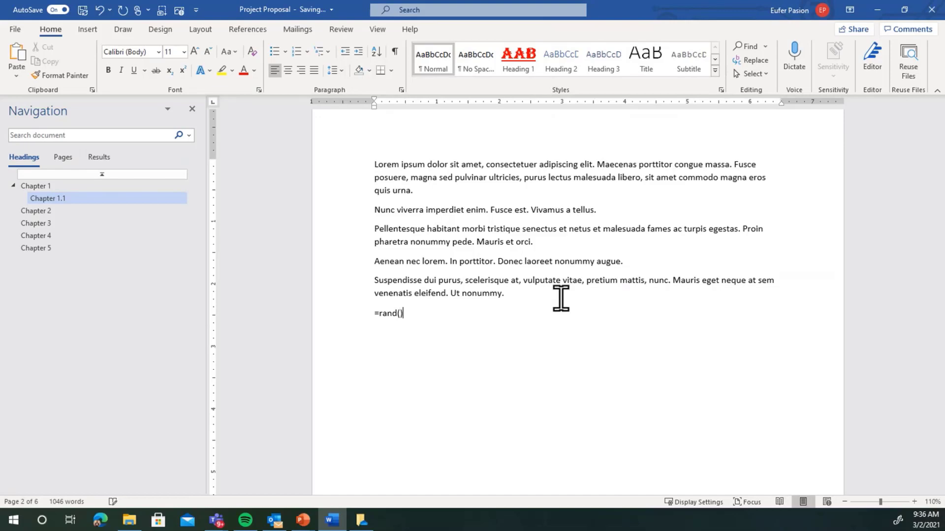
key(Return)
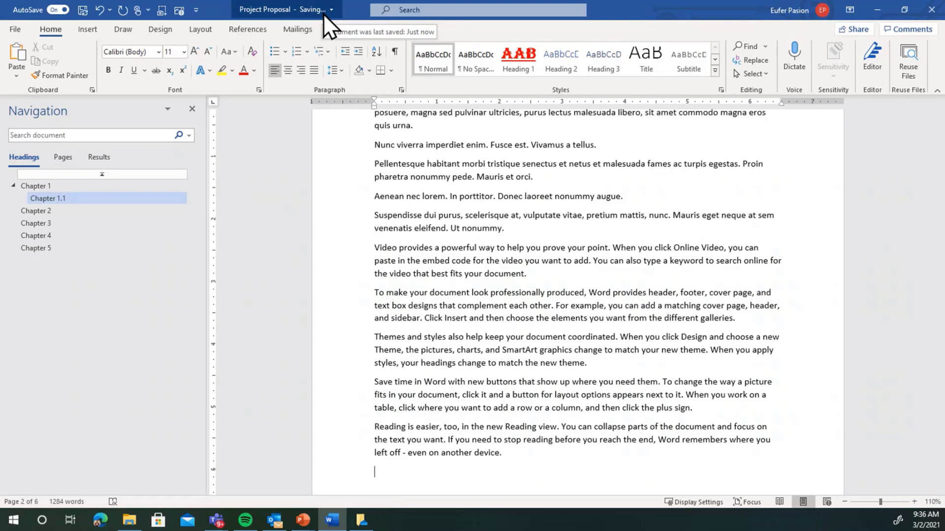
Step: View the Send link sharing options for Project Proposal.docx and close them without sending
click(431, 178)
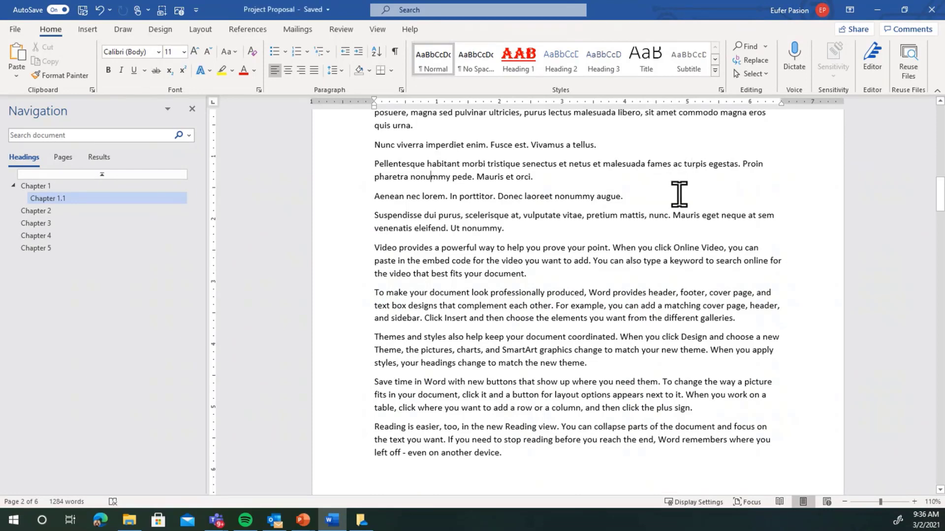
click(857, 29)
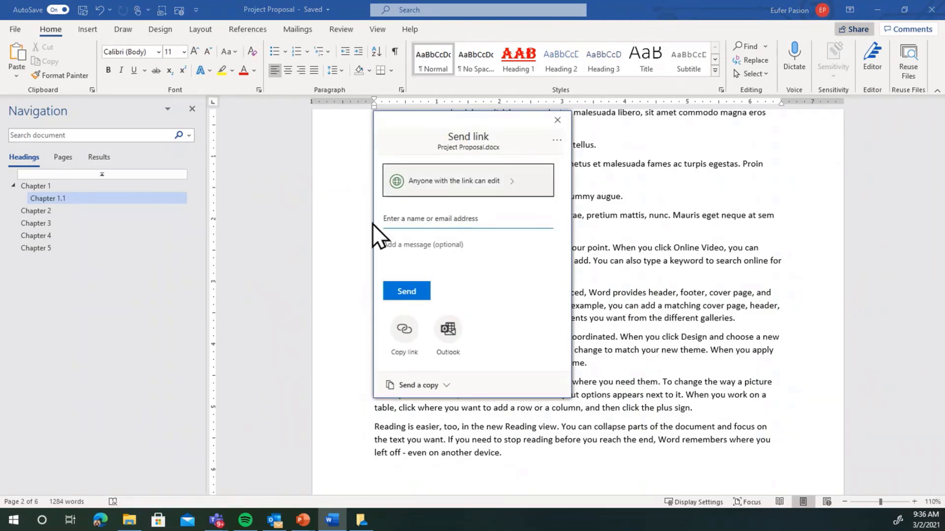
click(557, 121)
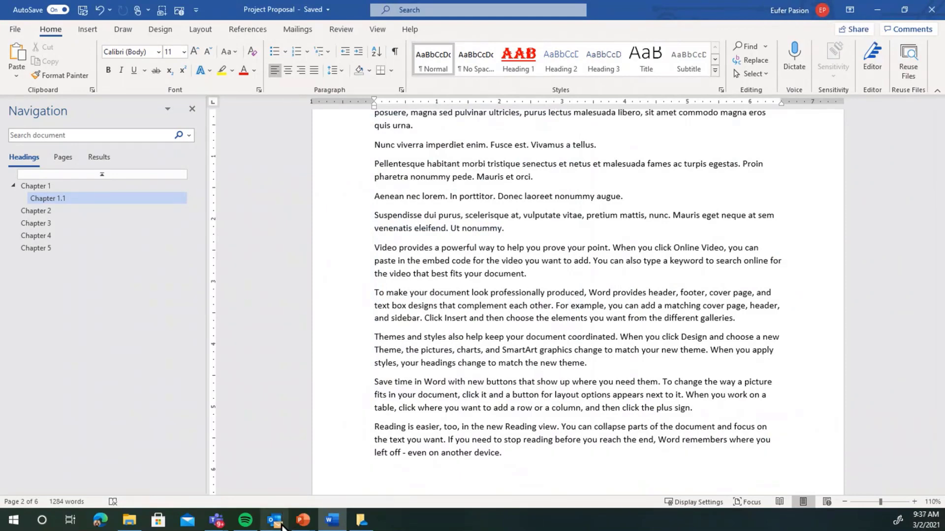
Step: Switch to Outlook, showing the RE: Sample Document message with the Project Proposal attachment
mouse_move(278, 522)
click(278, 489)
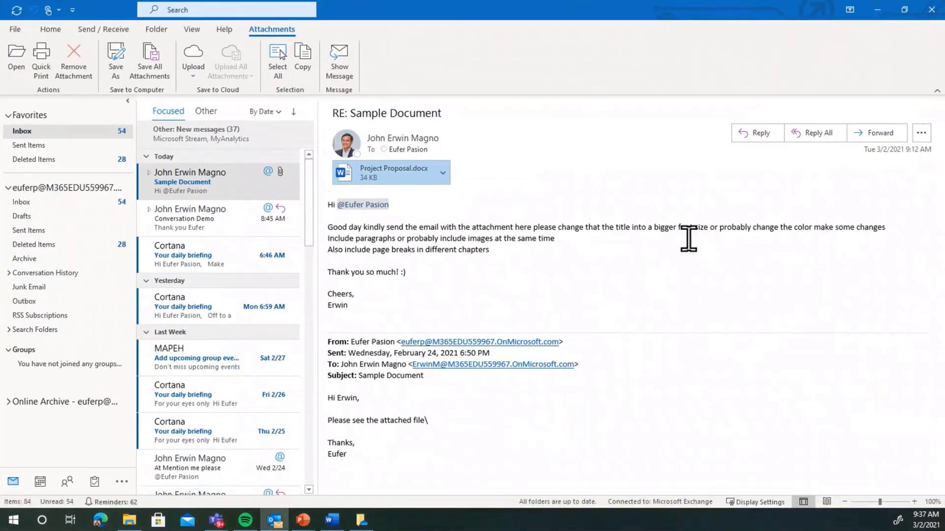
Step: Reply to everyone on the RE: Sample Document message and attach the recent OneDrive file Project Proposal as a shared link
click(817, 135)
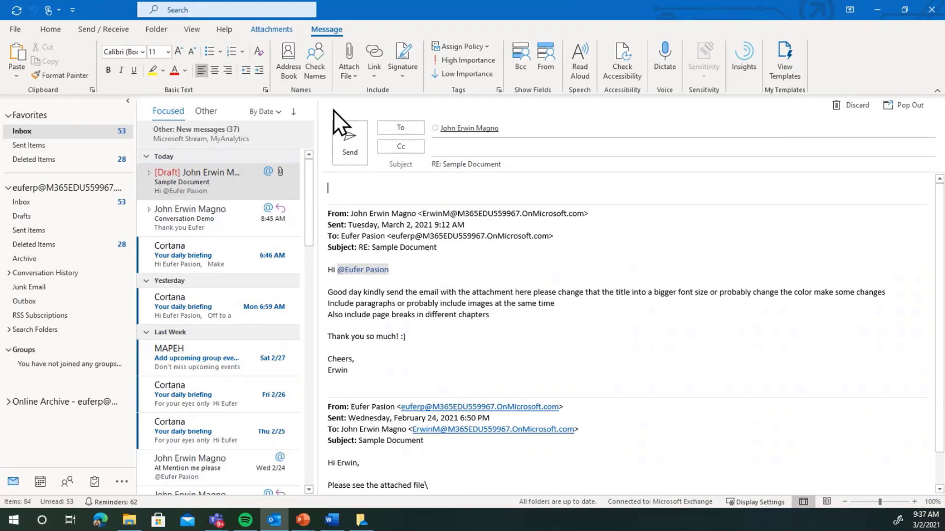
click(354, 69)
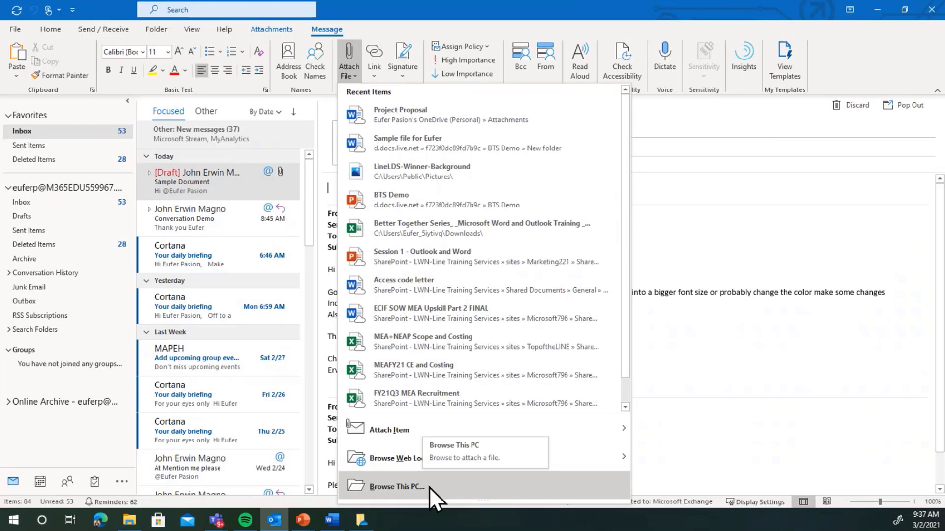
click(710, 193)
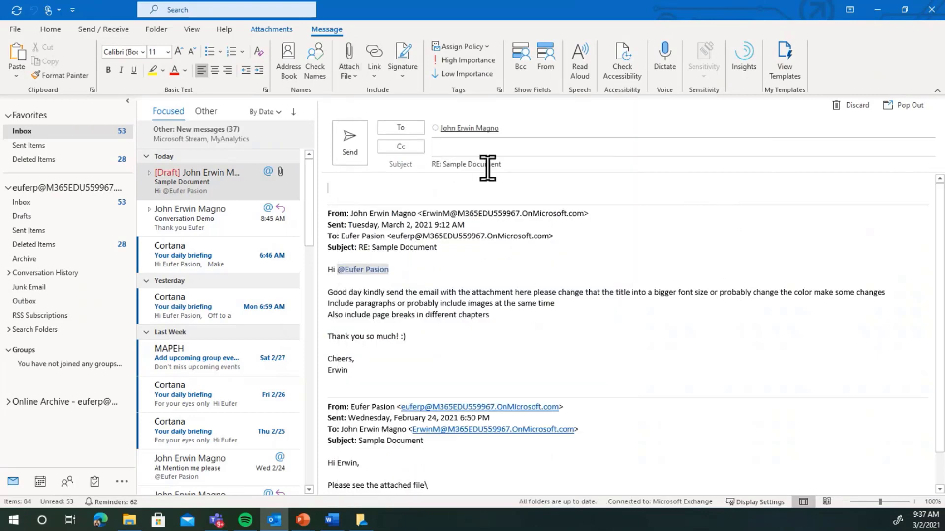
click(353, 72)
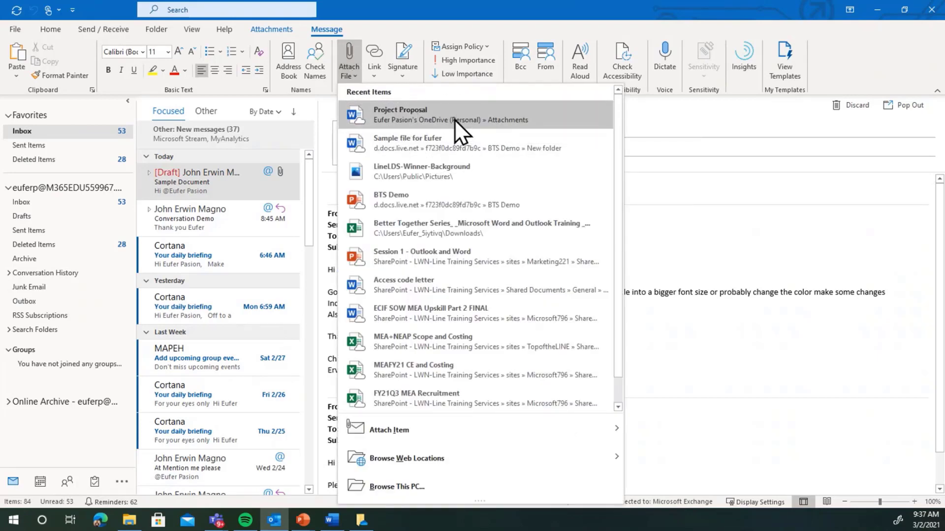
click(383, 113)
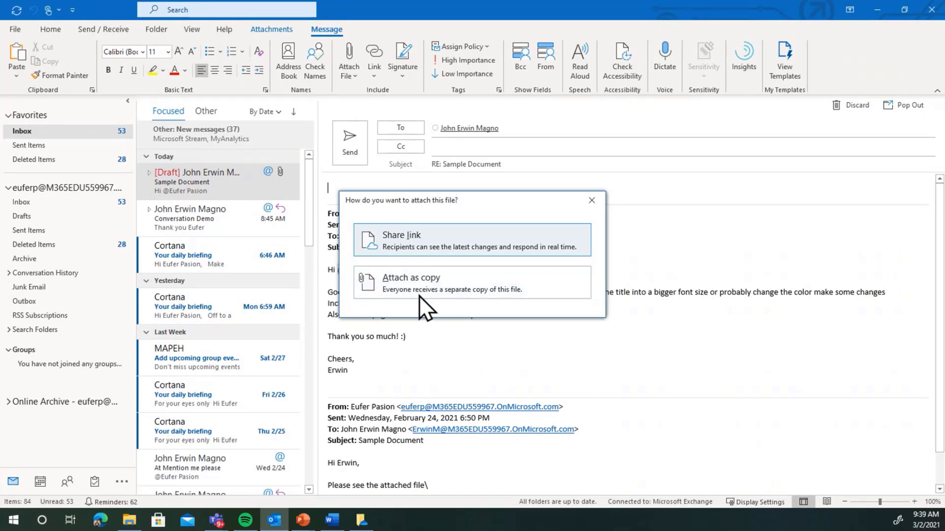
click(421, 243)
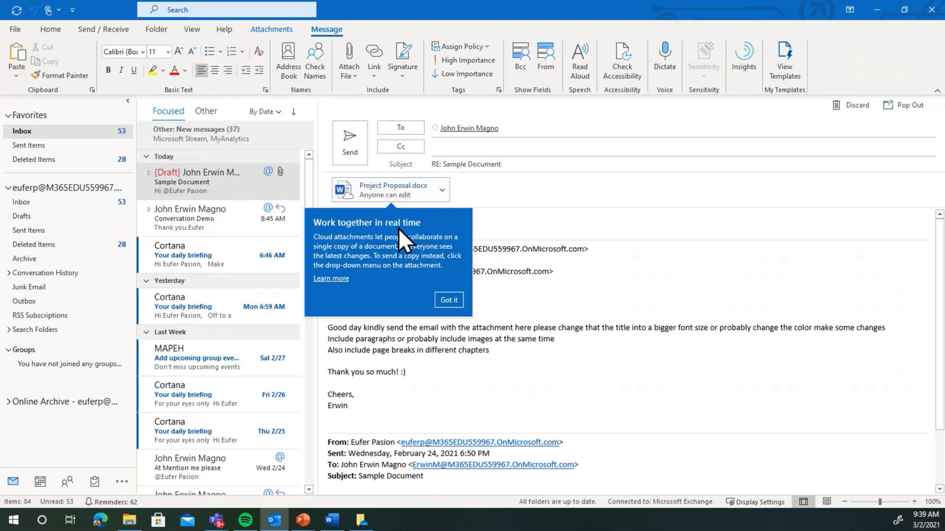
click(449, 299)
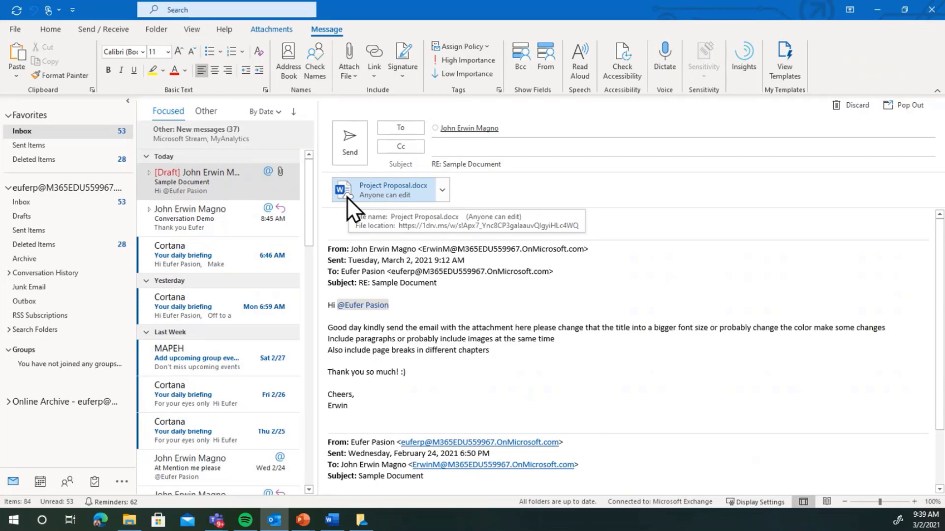
Step: Set the permissions of the attached Project Proposal.docx link to Anyone Can Edit
click(442, 191)
mouse_move(436, 259)
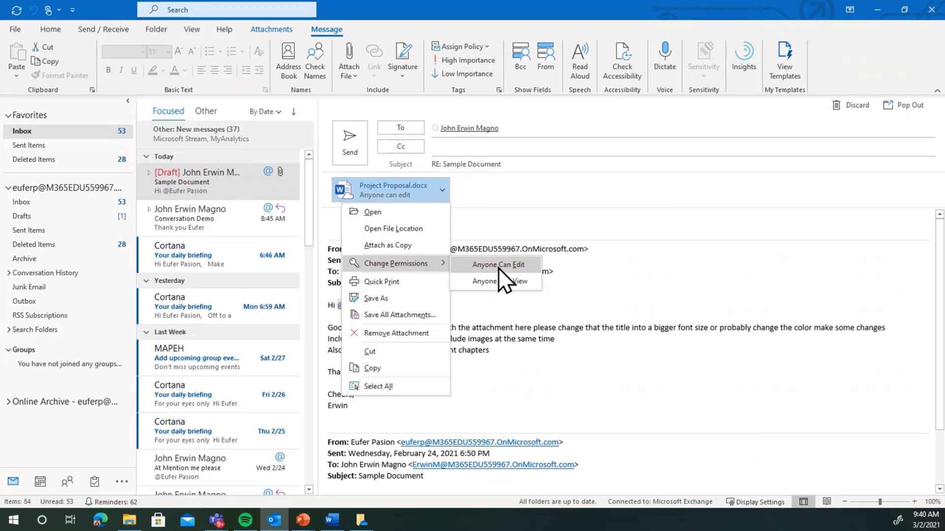
click(498, 268)
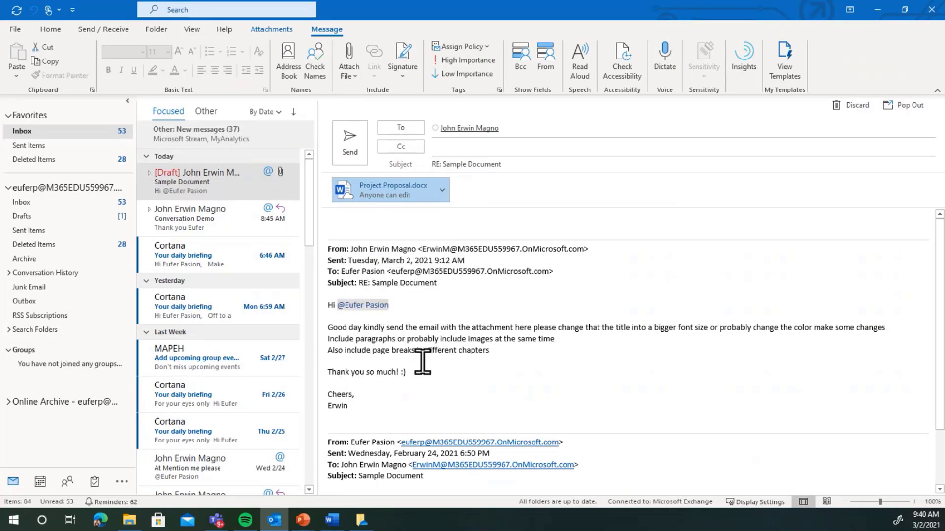
Step: Dictate a greeting to the recipient with "please see attached document" and "Thank you" into the reply body, and send the reply
click(353, 222)
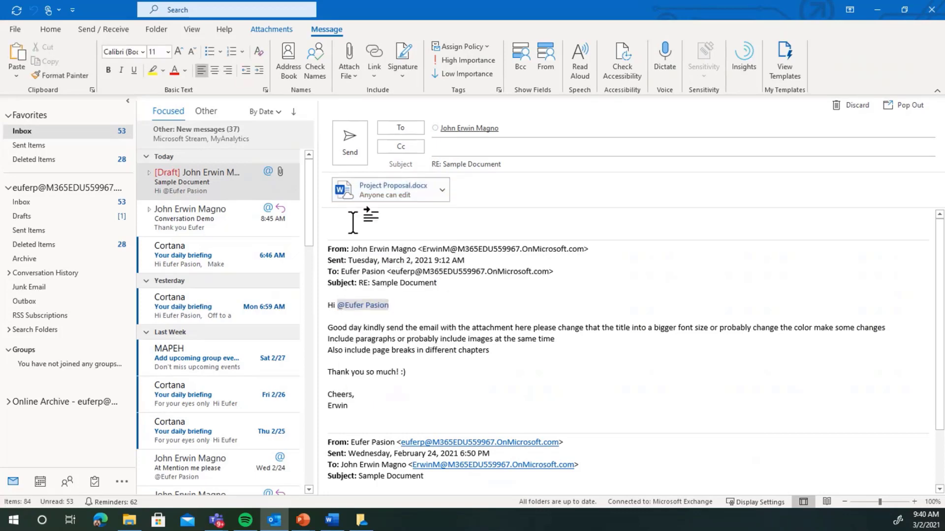
click(666, 60)
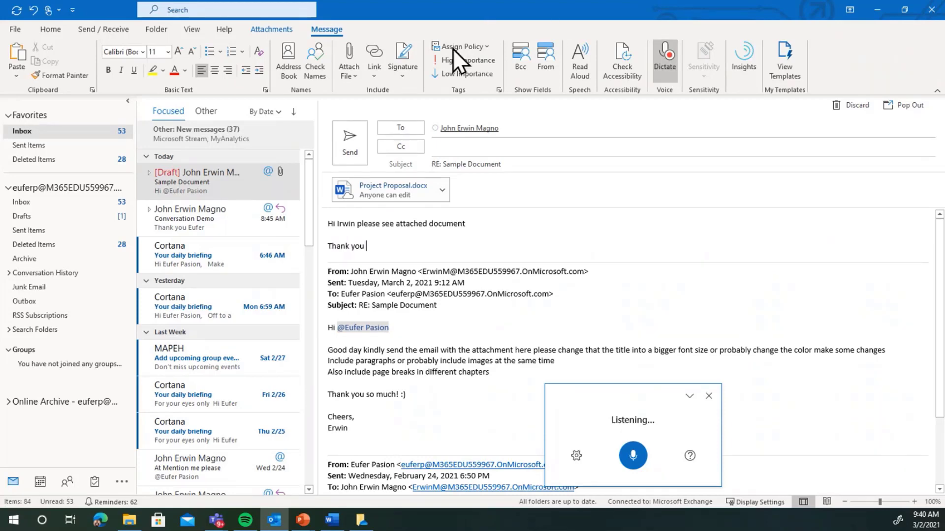
click(634, 455)
click(348, 148)
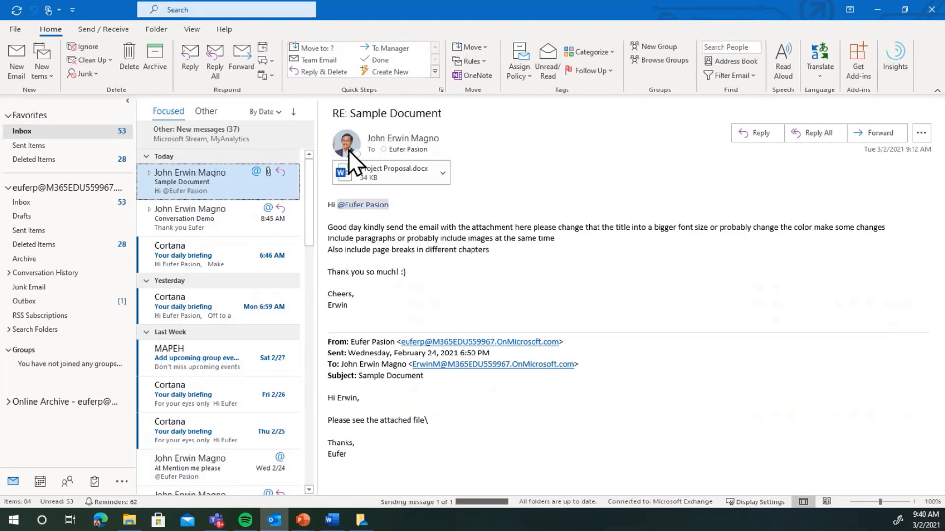